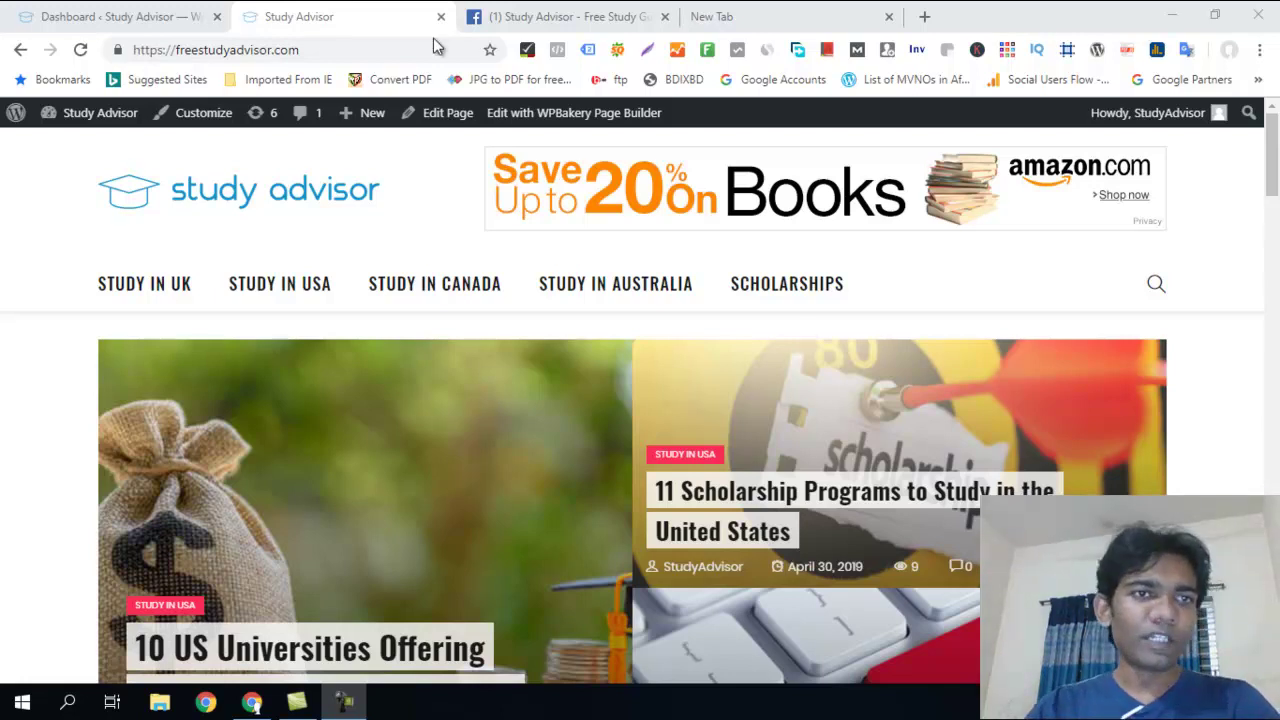
Step: From the Study Advisor dashboard, go to Plugins > Add New to see the featured plugins
mouse_move(385, 119)
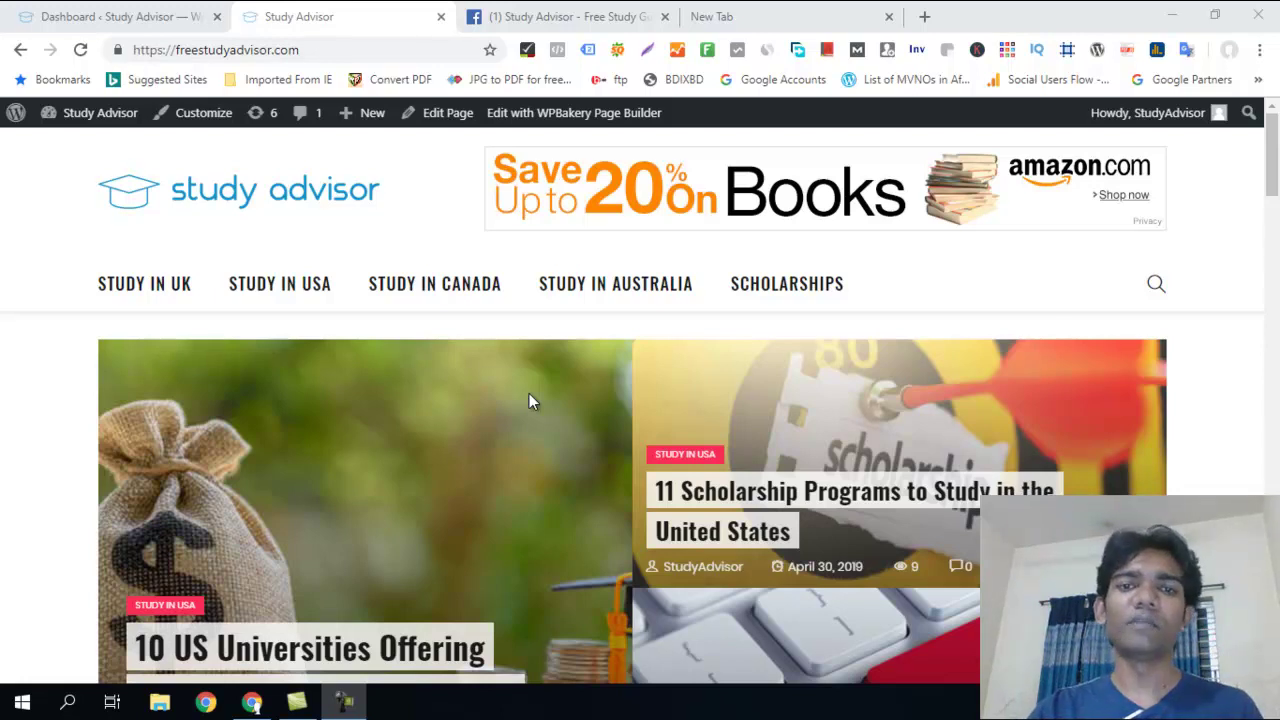
click(120, 14)
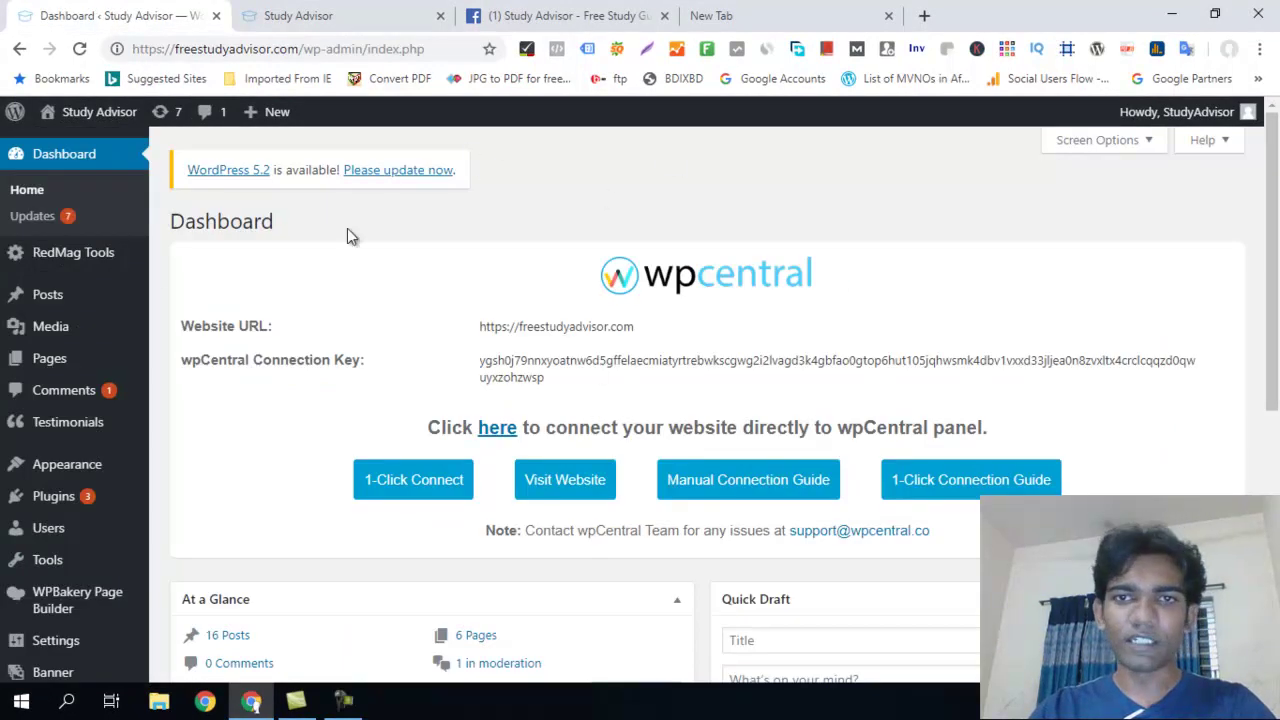
mouse_move(81, 333)
scroll(81, 333, down, 3)
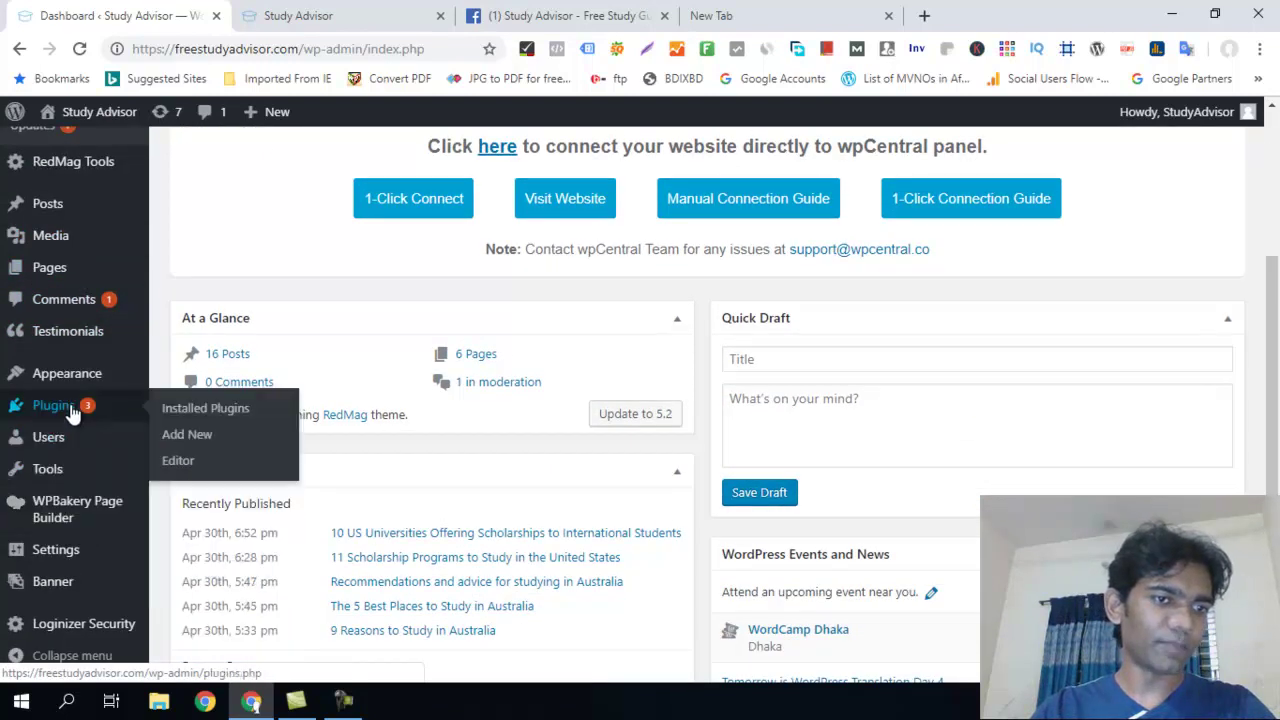
scroll(66, 375, up, 3)
scroll(60, 521, down, 2)
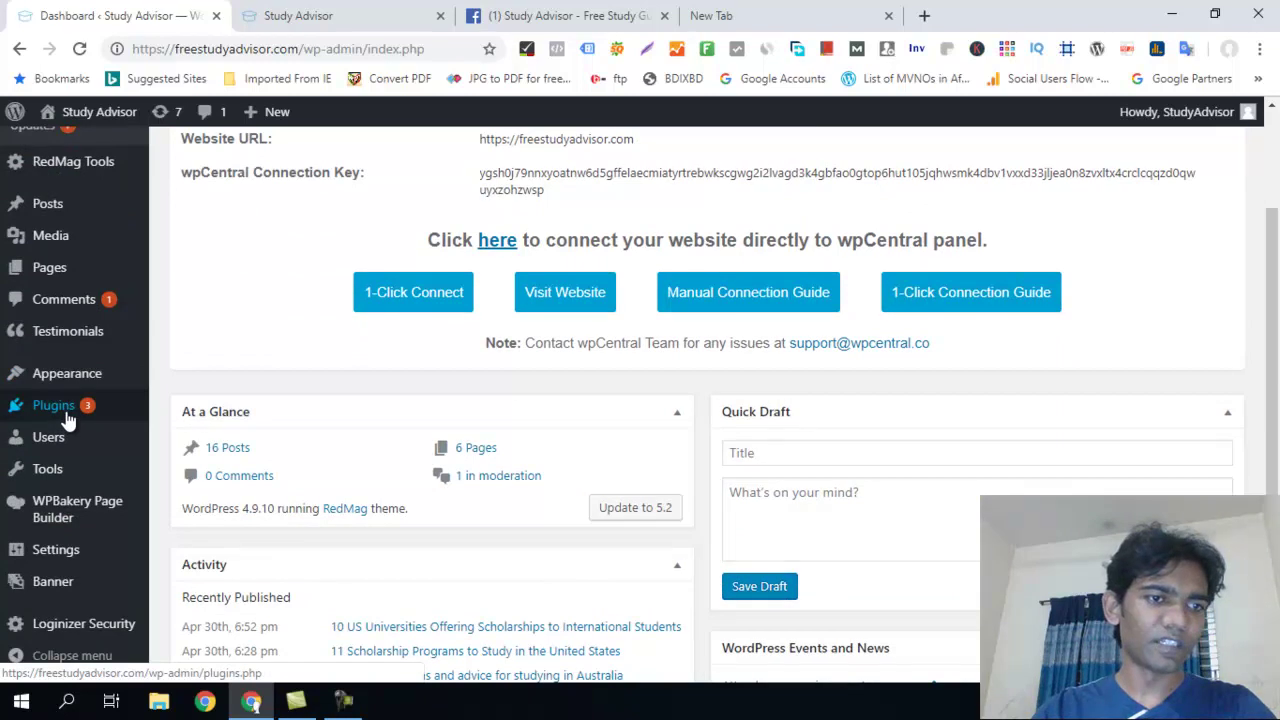
mouse_move(68, 420)
click(185, 438)
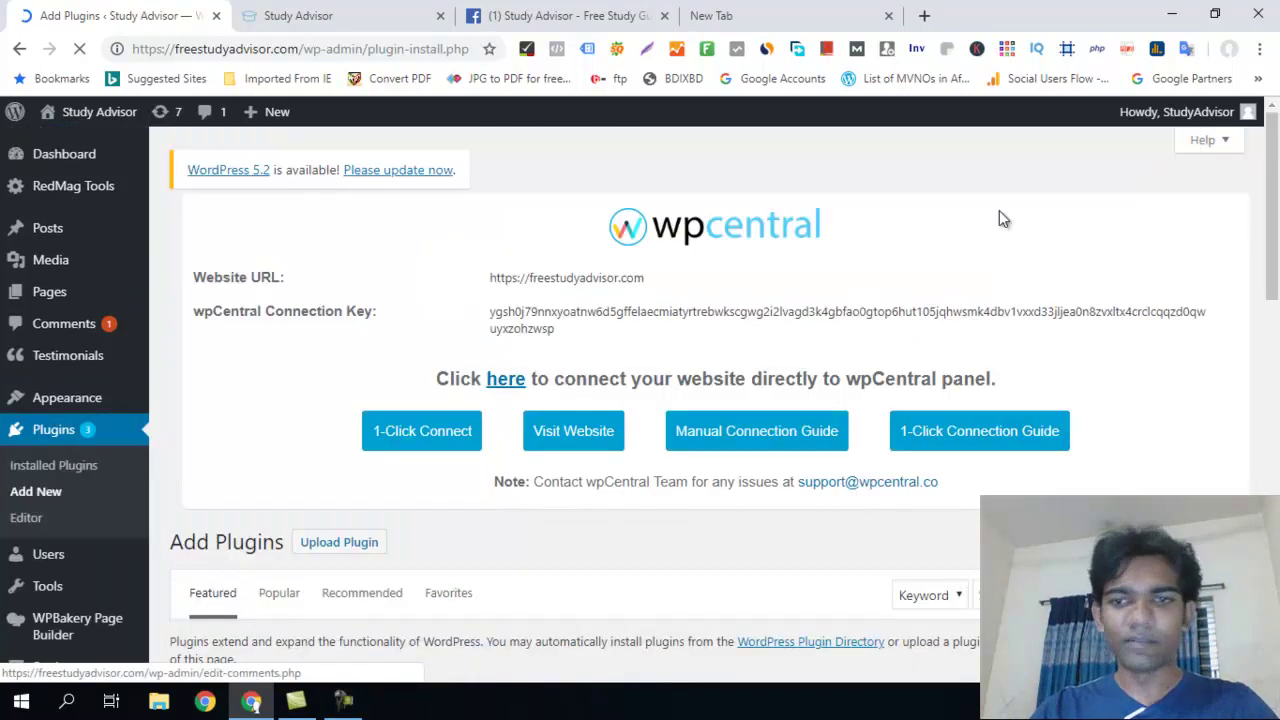
scroll(1040, 340, down, 3)
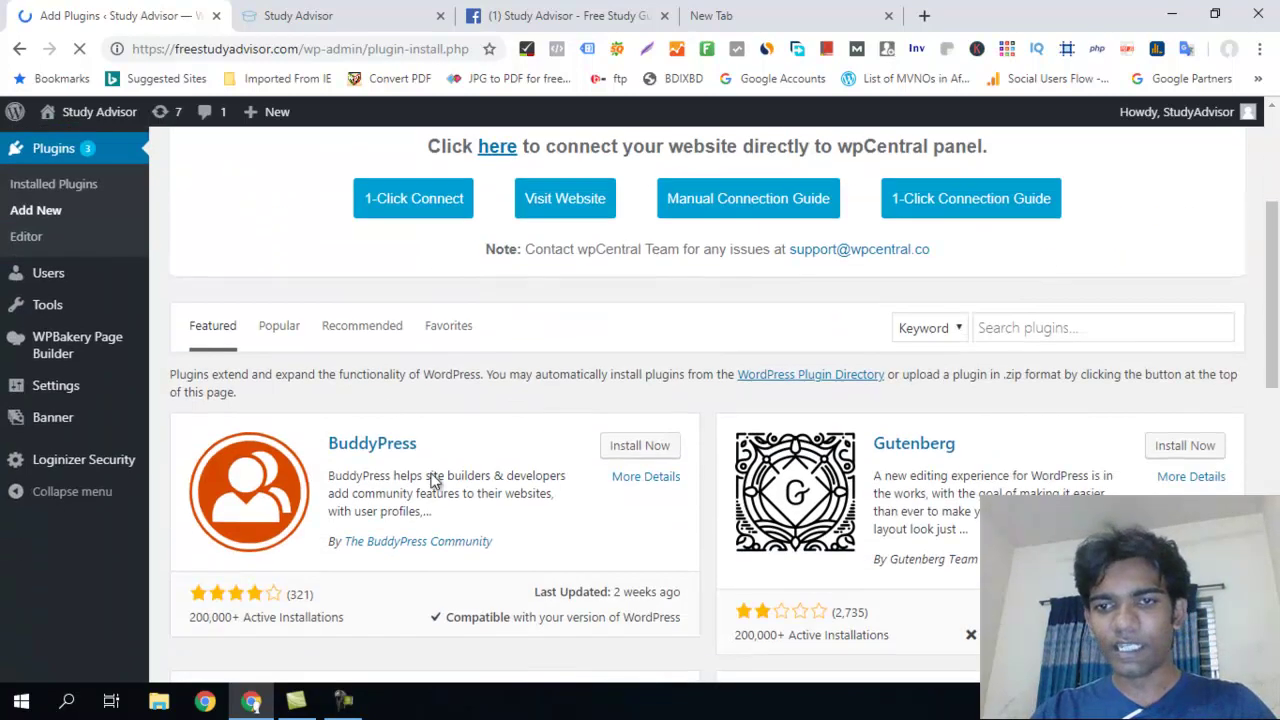
Step: Search the plugin directory for 'yoast', then install and activate Yoast SEO
click(1058, 330)
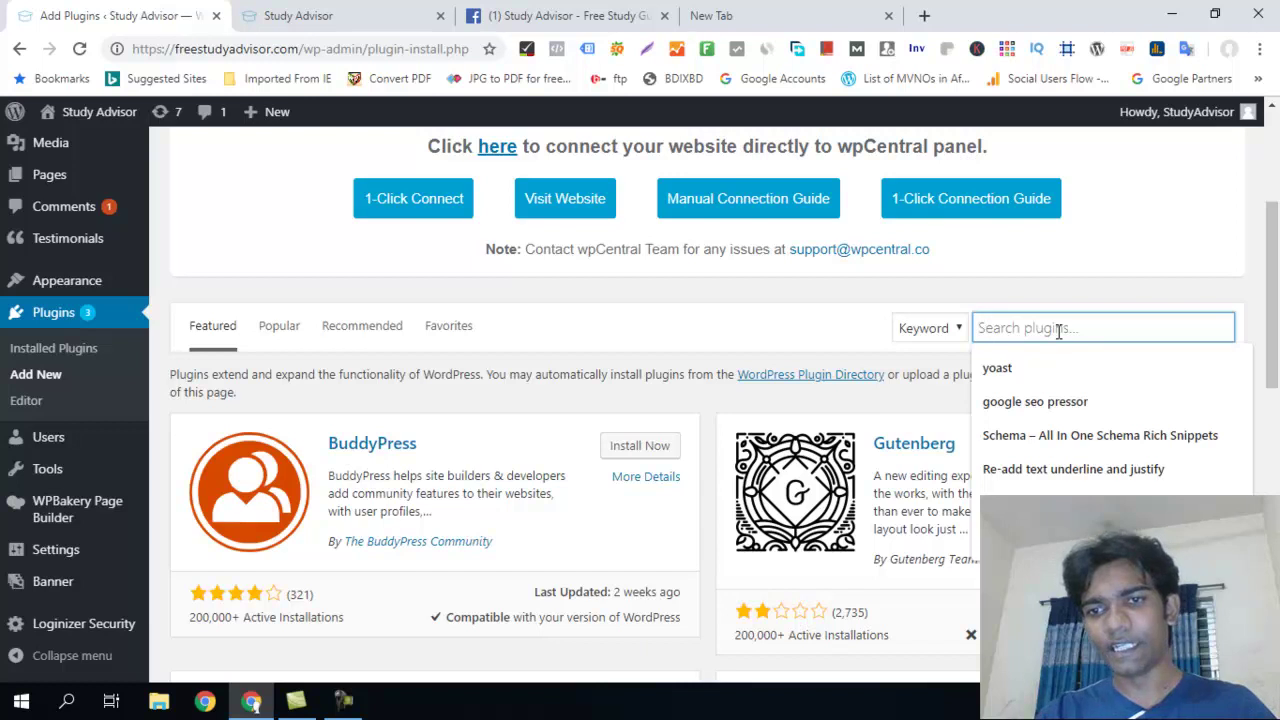
click(1010, 371)
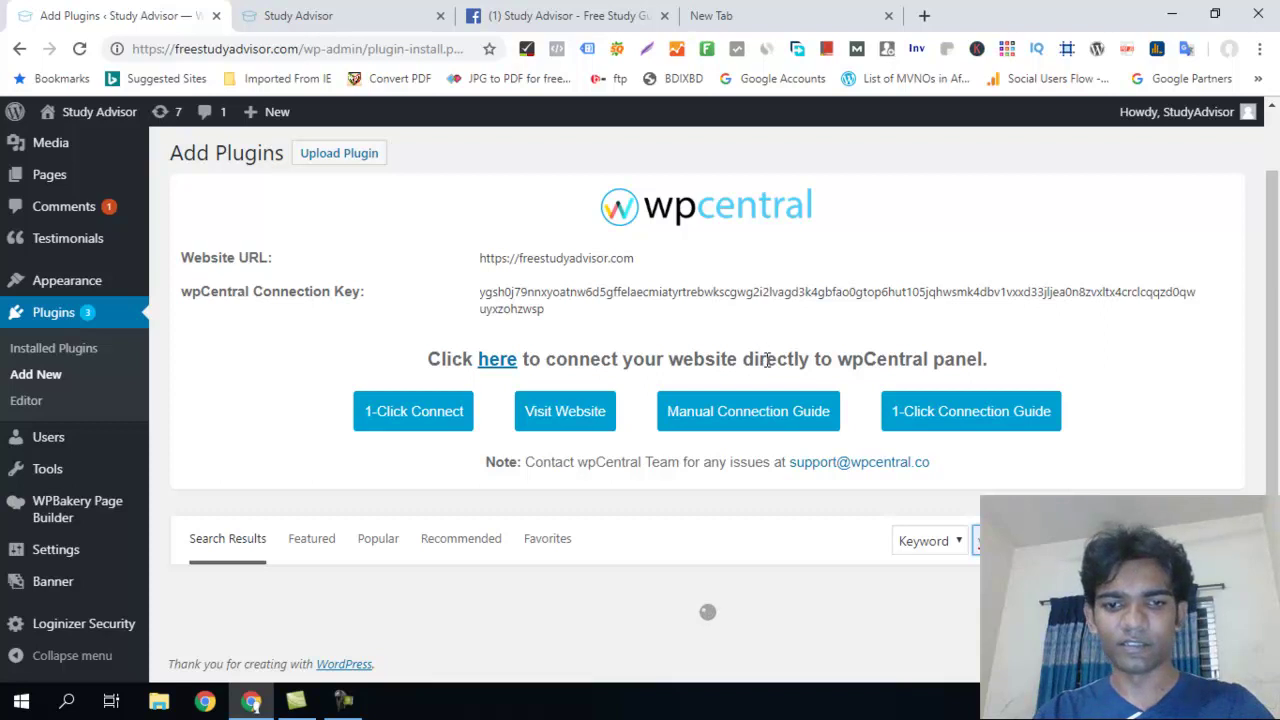
scroll(766, 360, down, 4)
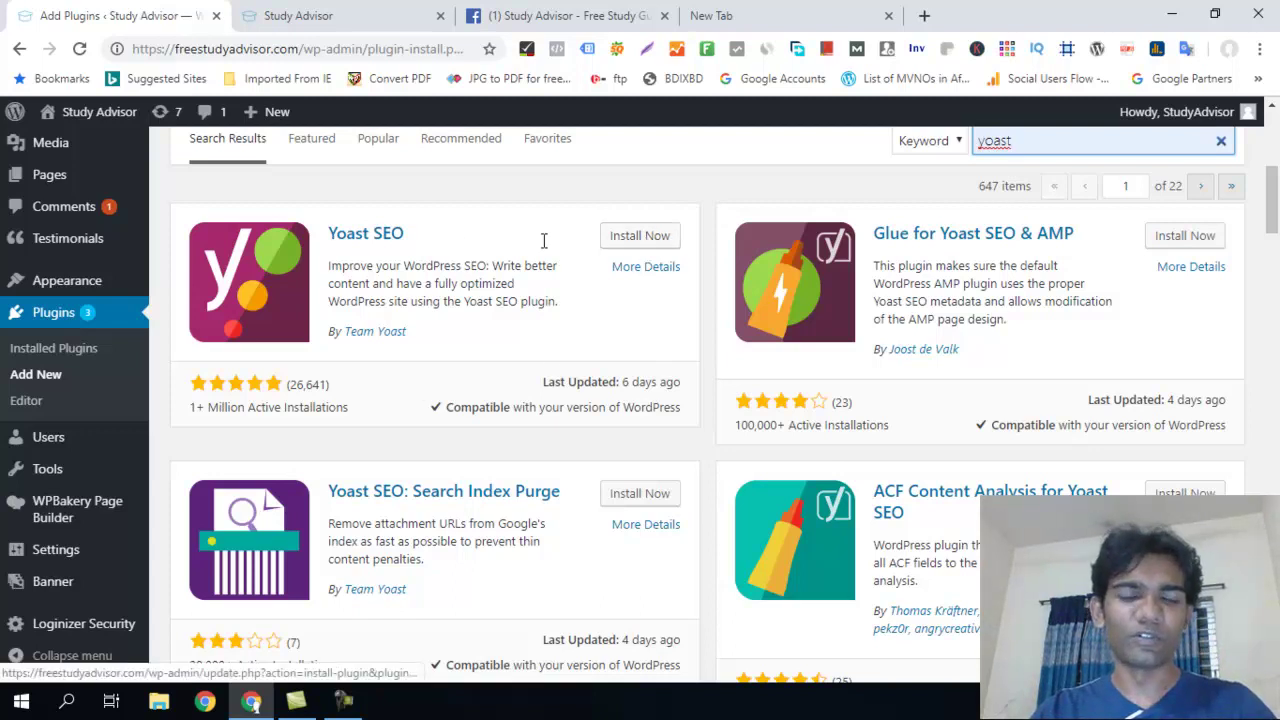
scroll(500, 386, up, 2)
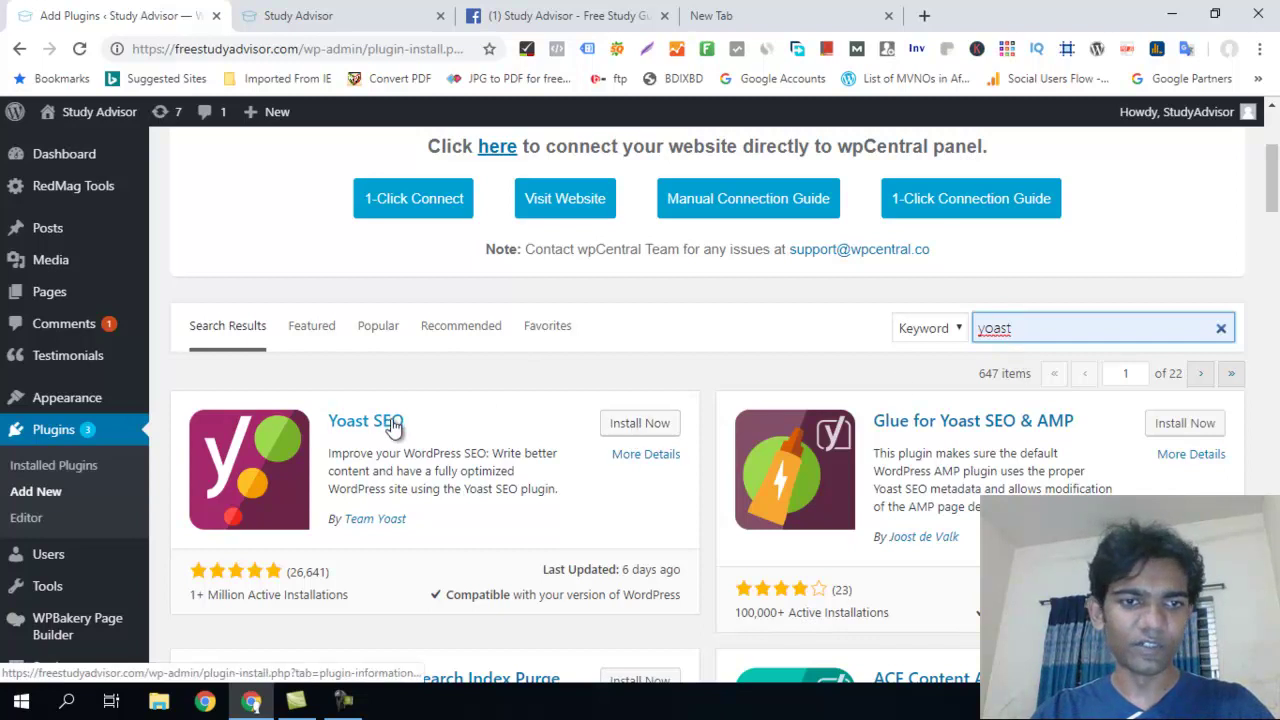
click(651, 430)
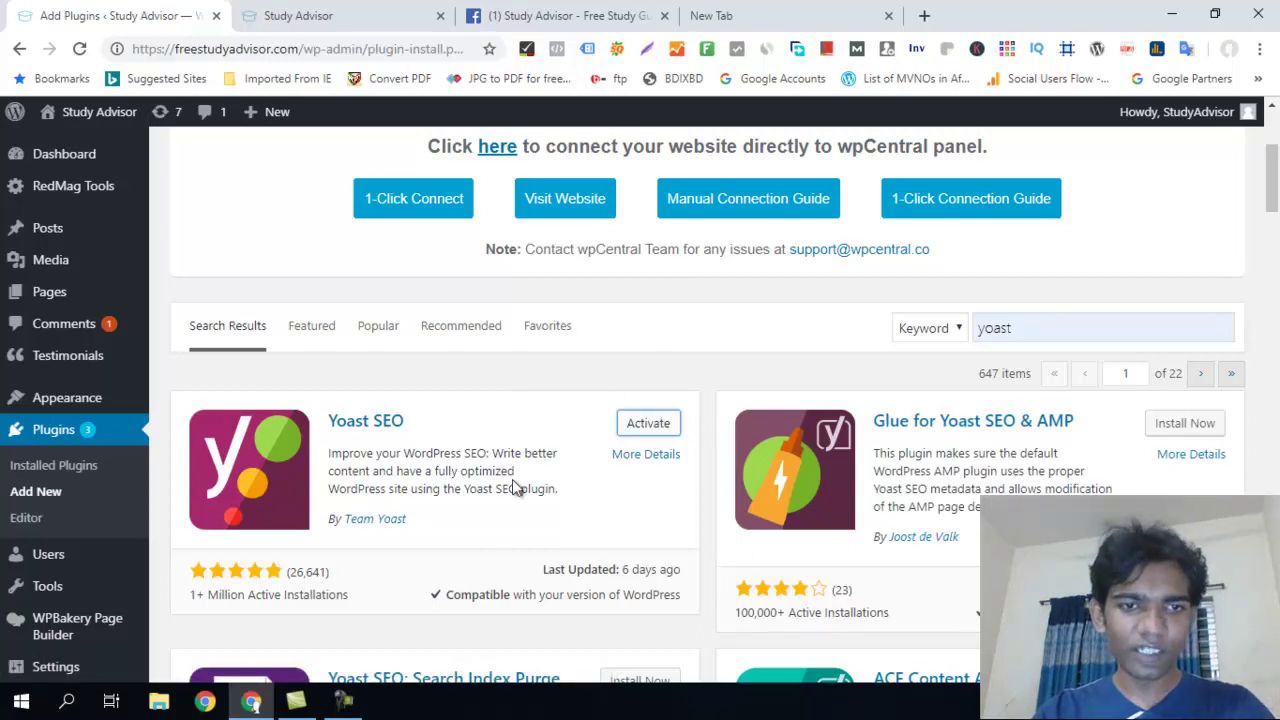
click(650, 427)
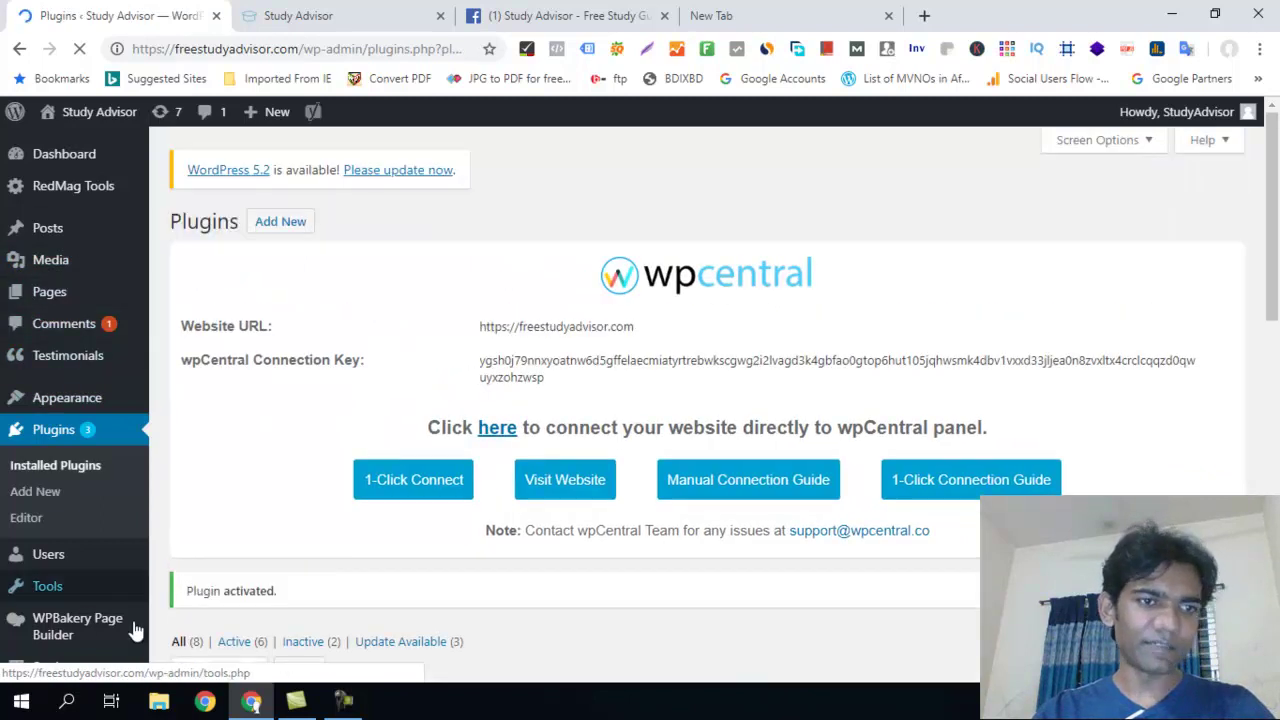
Step: Return to Dashboard > Home and open SEO > General to show Yoast's Dashboard, Features and Webmaster Tools tabs
mouse_move(63, 632)
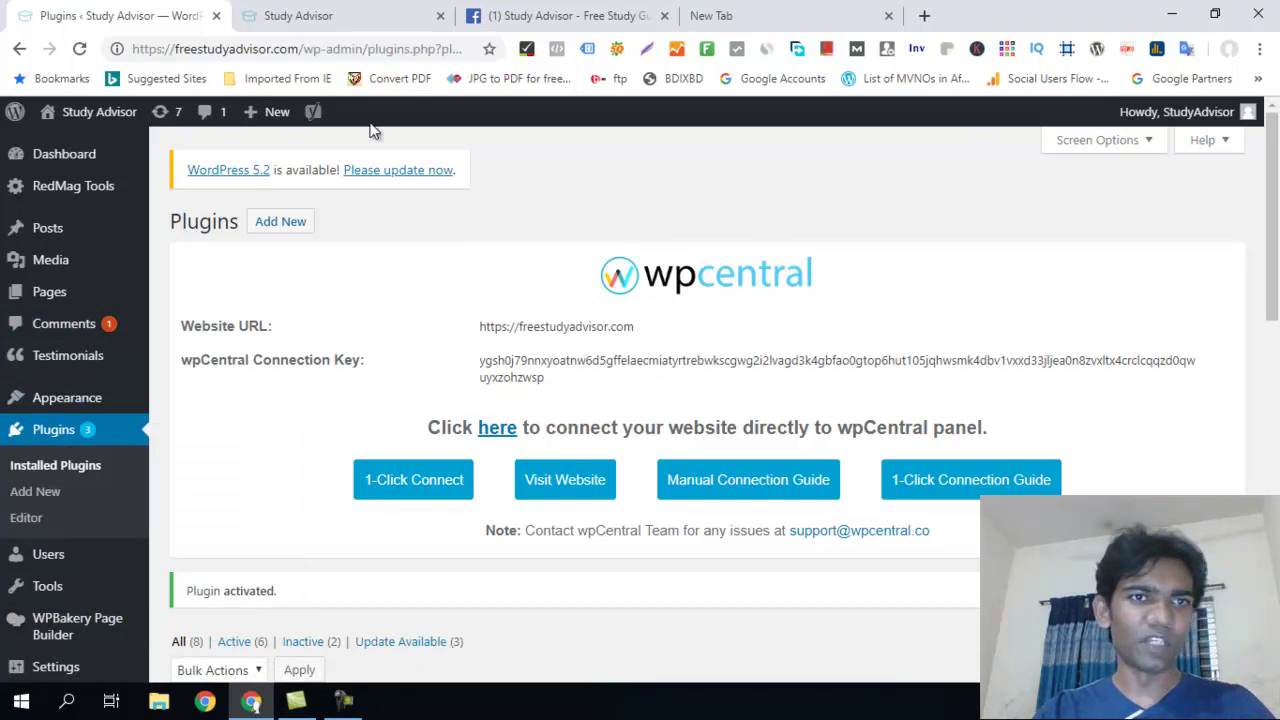
click(423, 50)
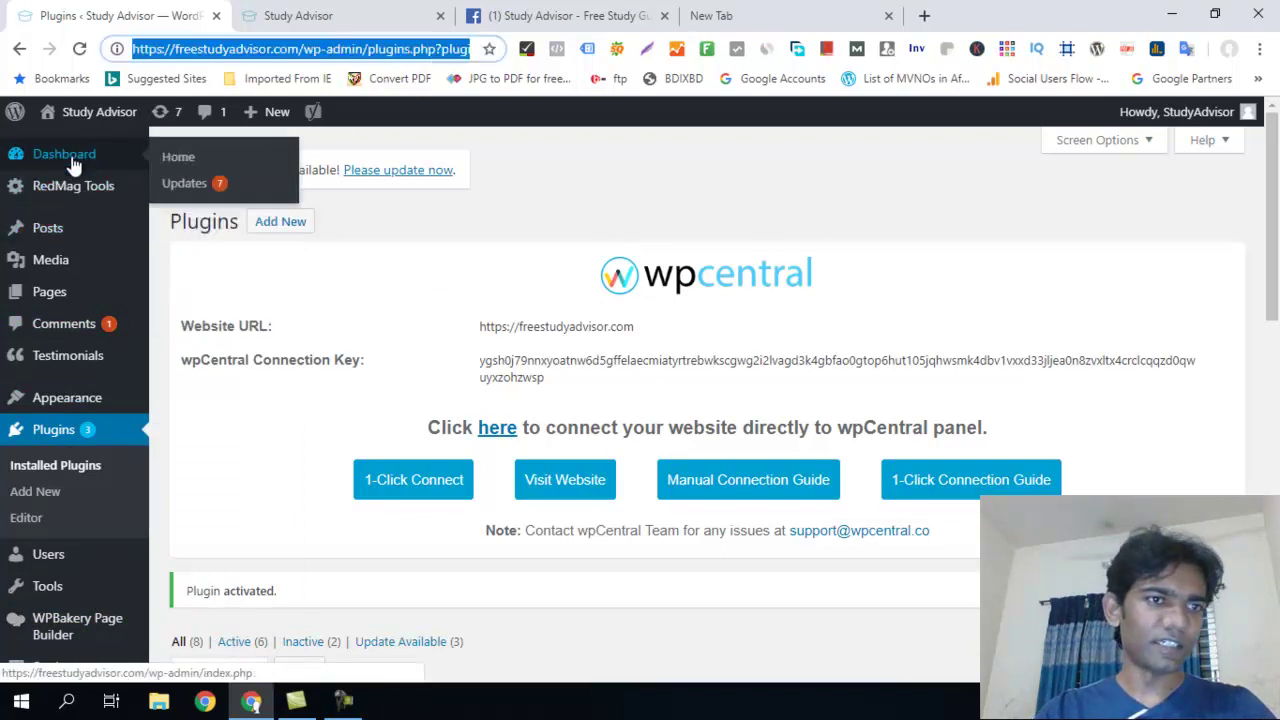
click(188, 157)
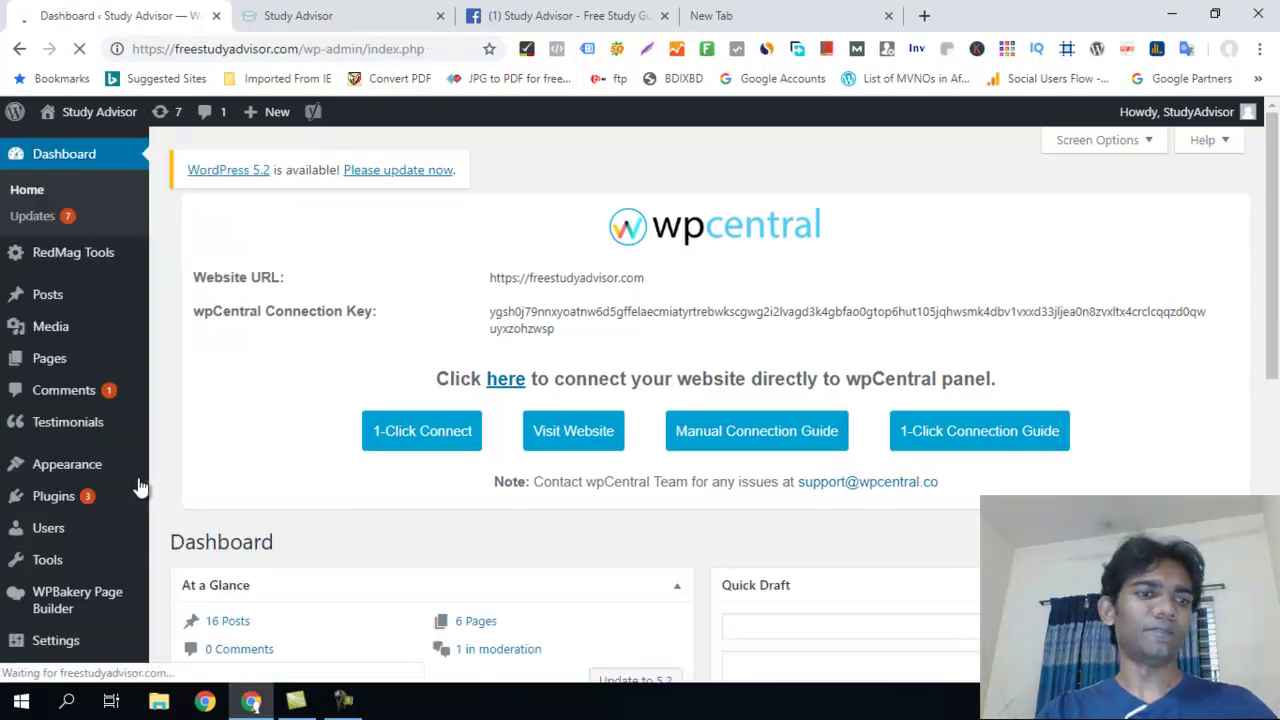
scroll(118, 330, down, 2)
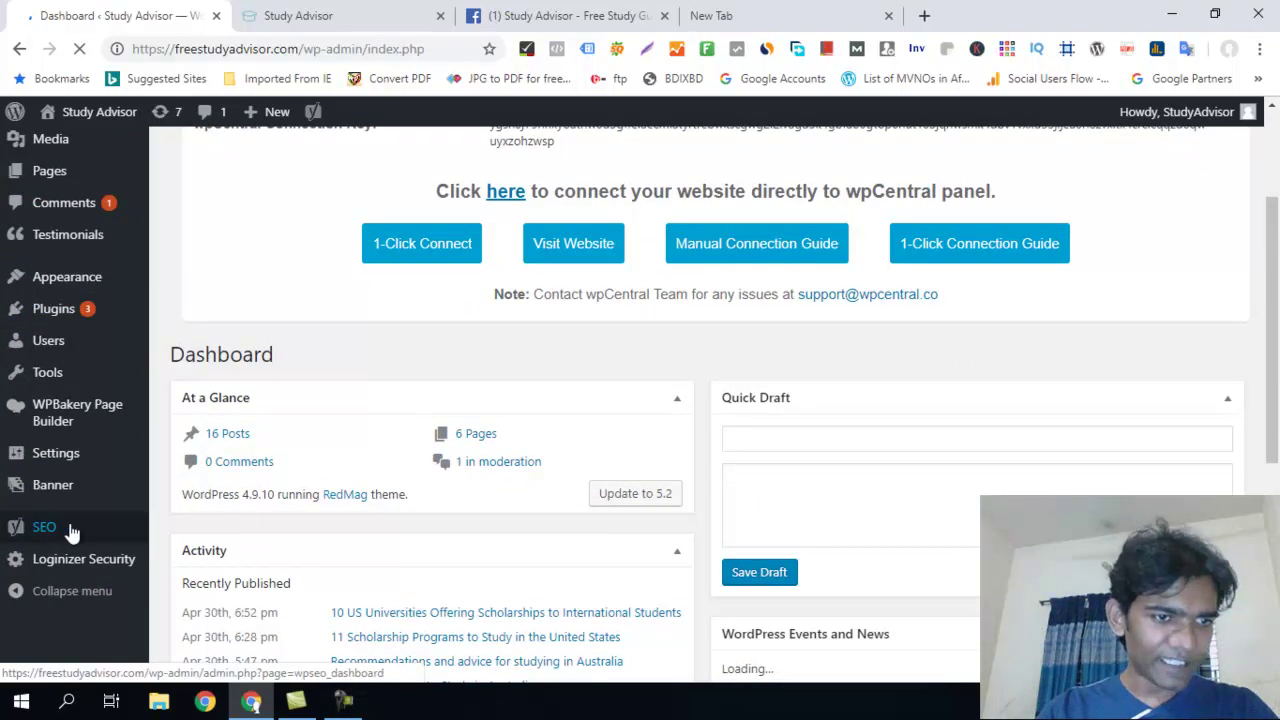
scroll(63, 528, up, 1)
scroll(125, 420, down, 4)
mouse_move(46, 594)
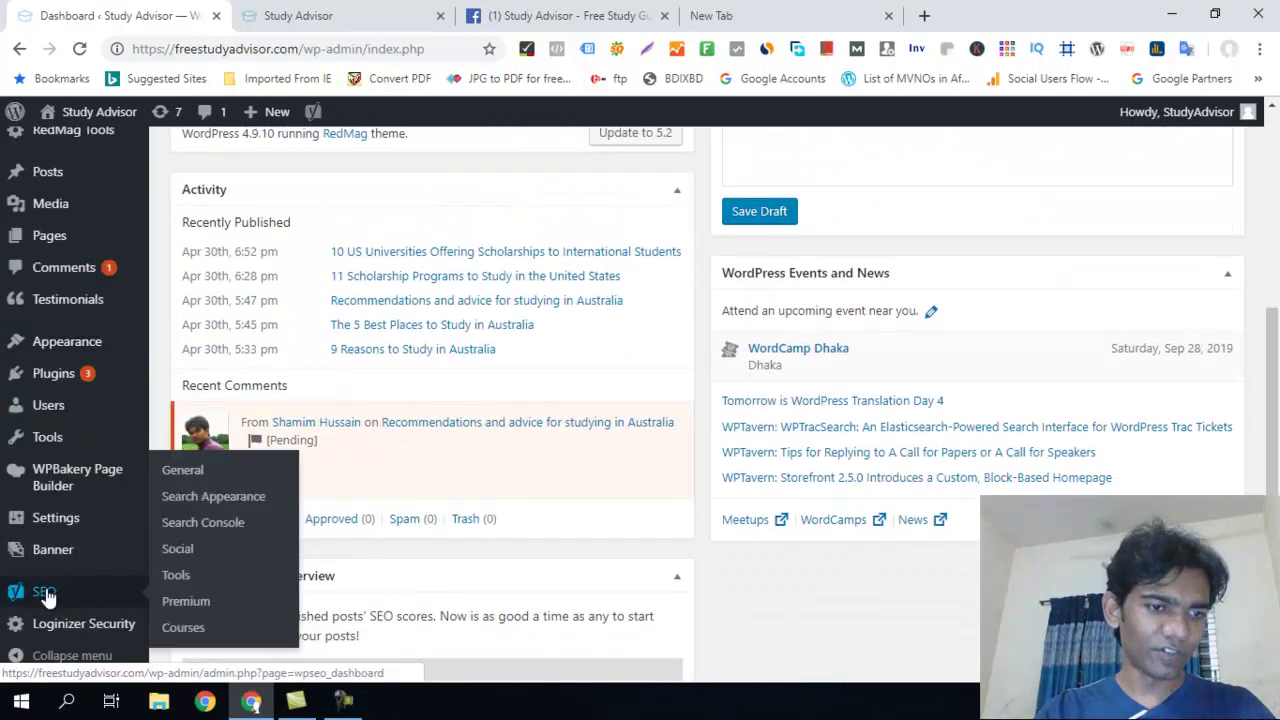
click(183, 472)
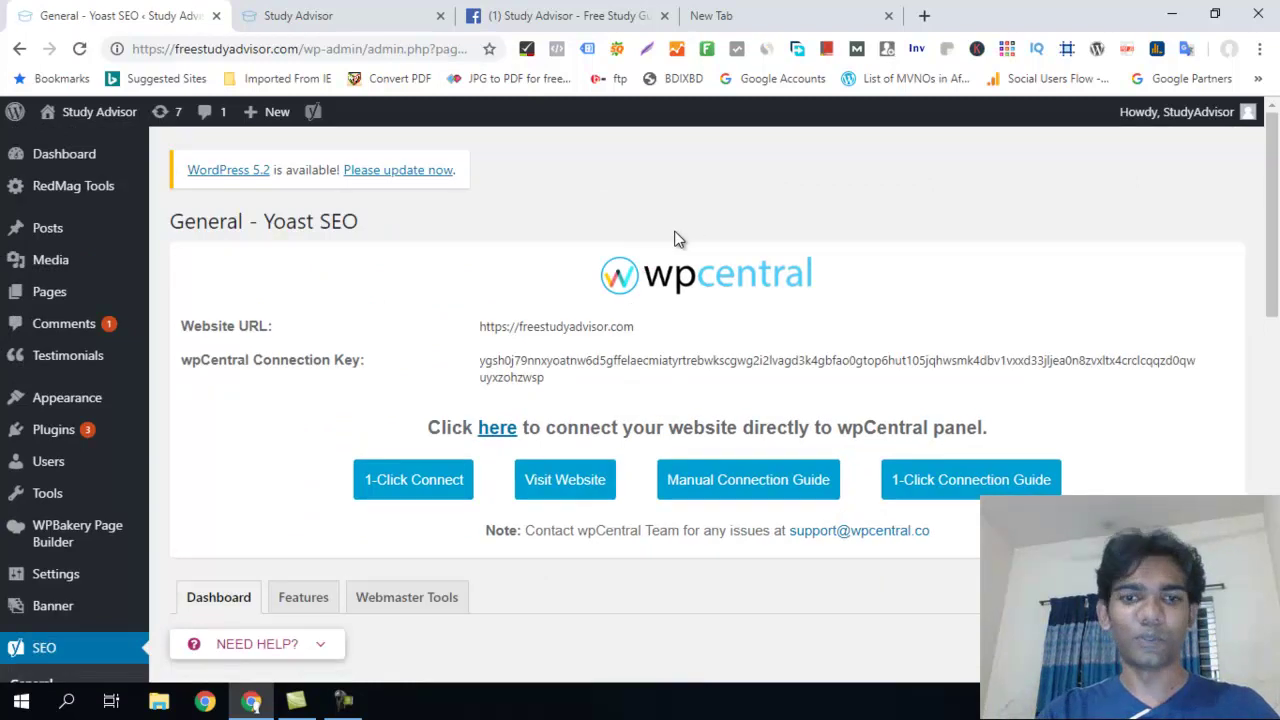
scroll(677, 240, down, 4)
scroll(563, 300, down, 6)
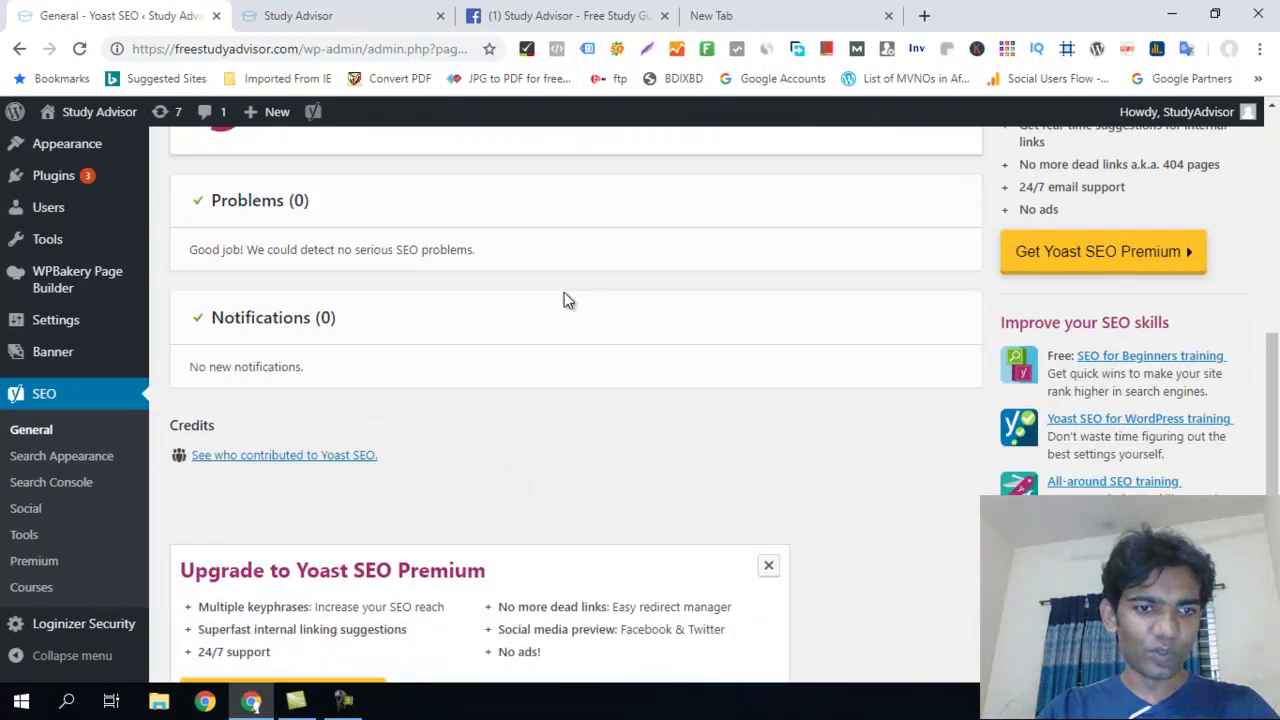
scroll(583, 306, up, 10)
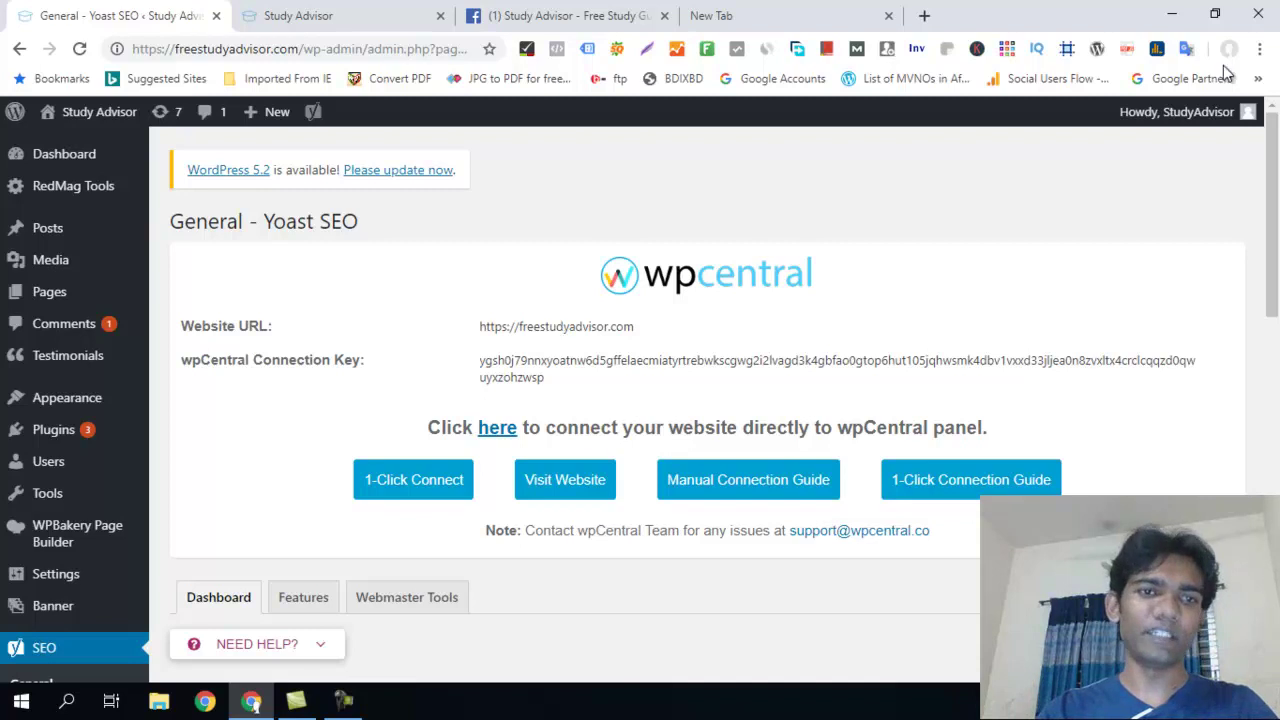
scroll(514, 307, down, 3)
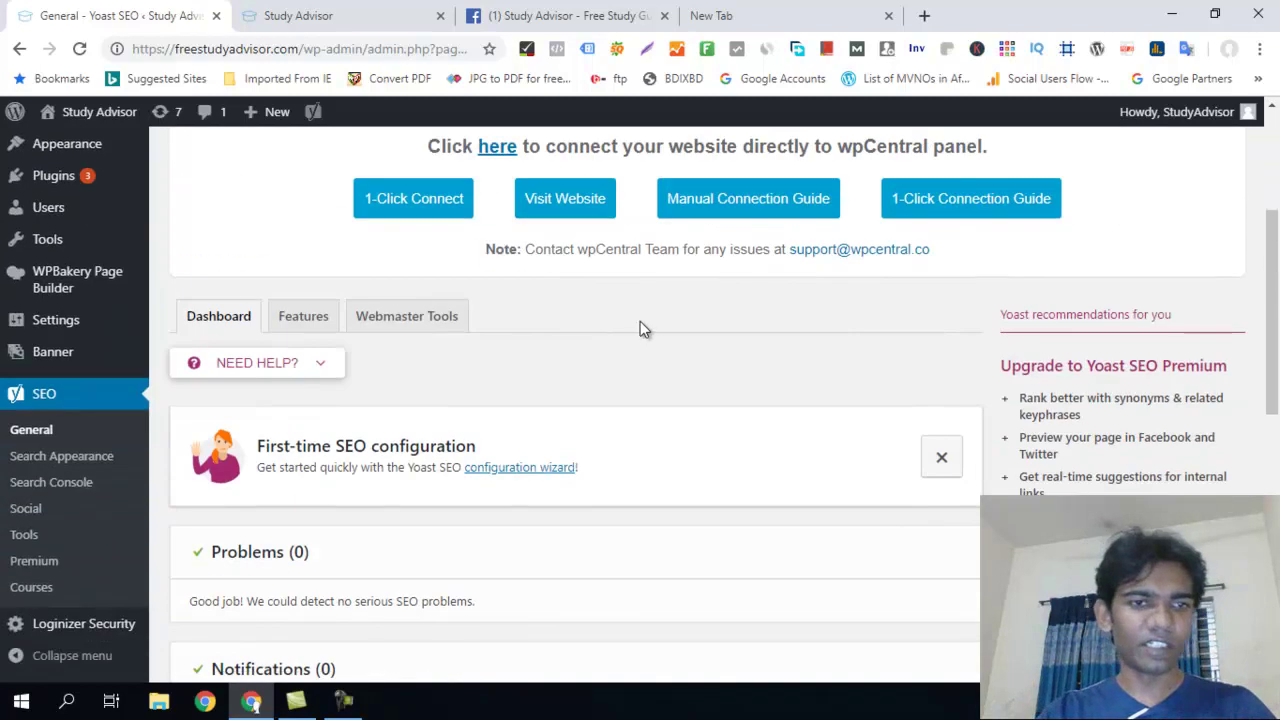
scroll(643, 329, down, 5)
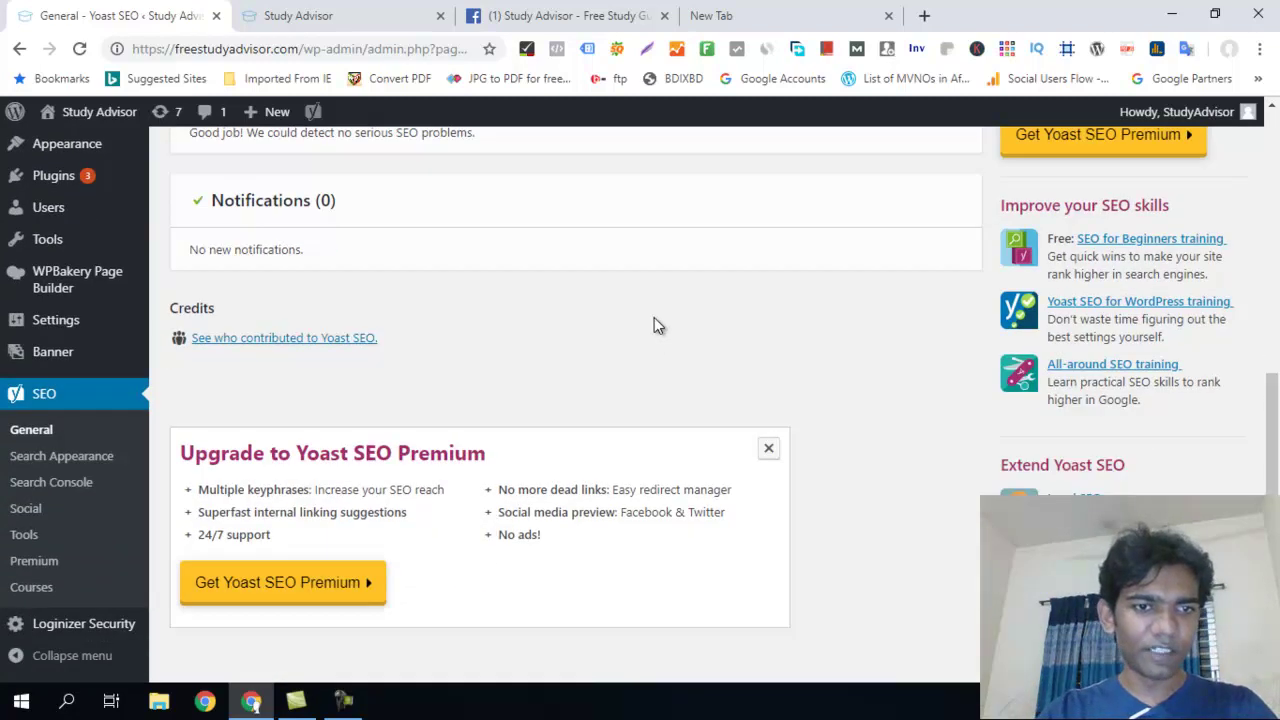
scroll(680, 340, down, 2)
scroll(585, 428, up, 10)
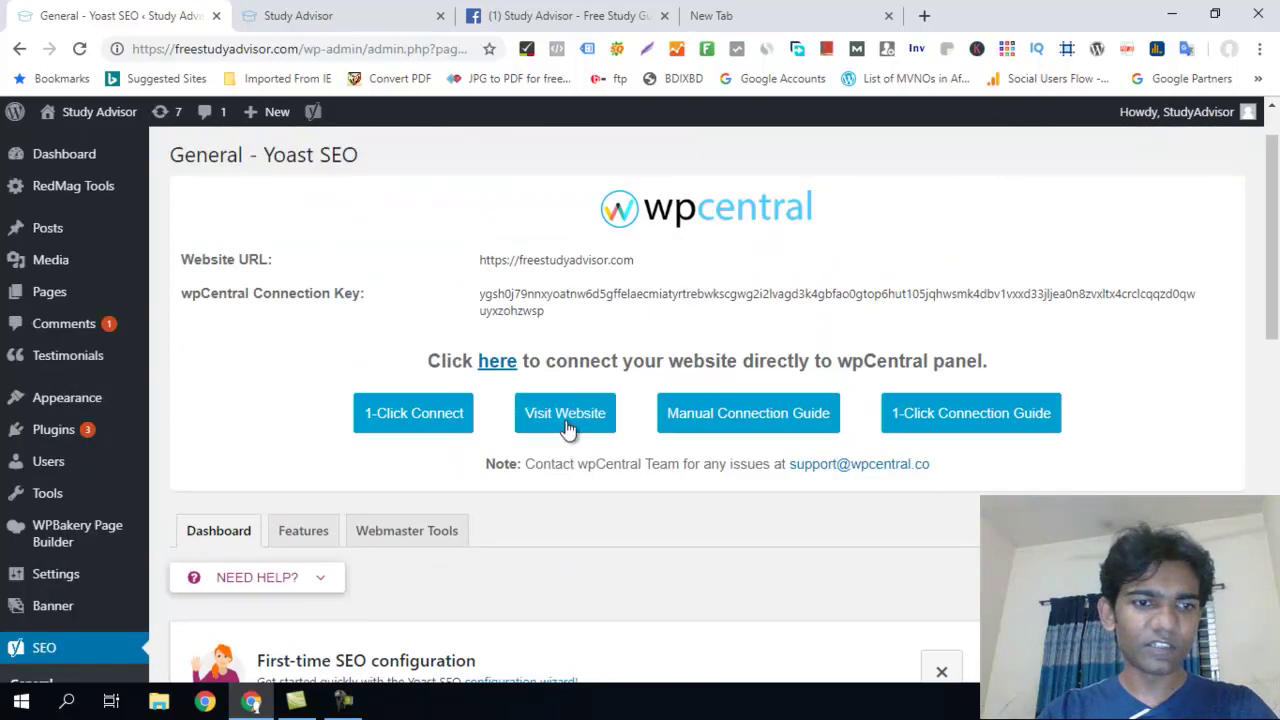
scroll(567, 428, down, 2)
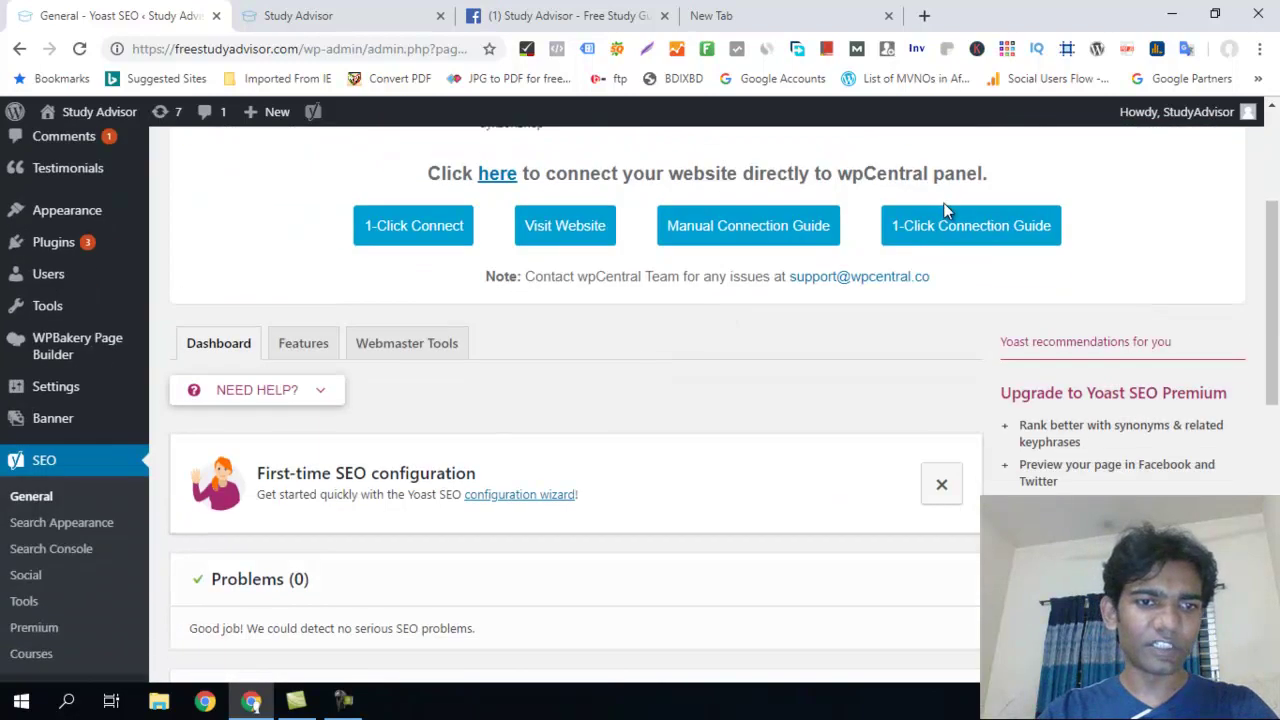
Step: Open Yoast's Features tab and review SEO analysis, XML sitemaps and Ryte integration, all On
click(305, 350)
scroll(660, 345, down, 3)
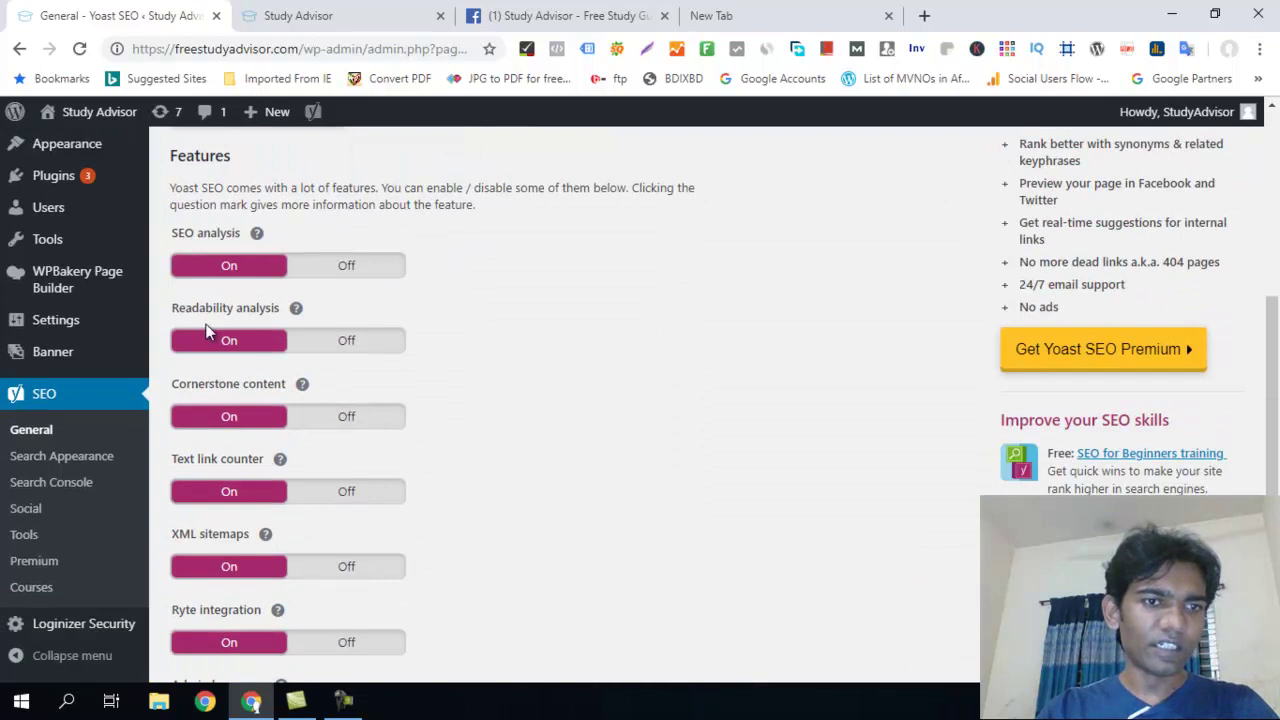
scroll(284, 350, down, 1)
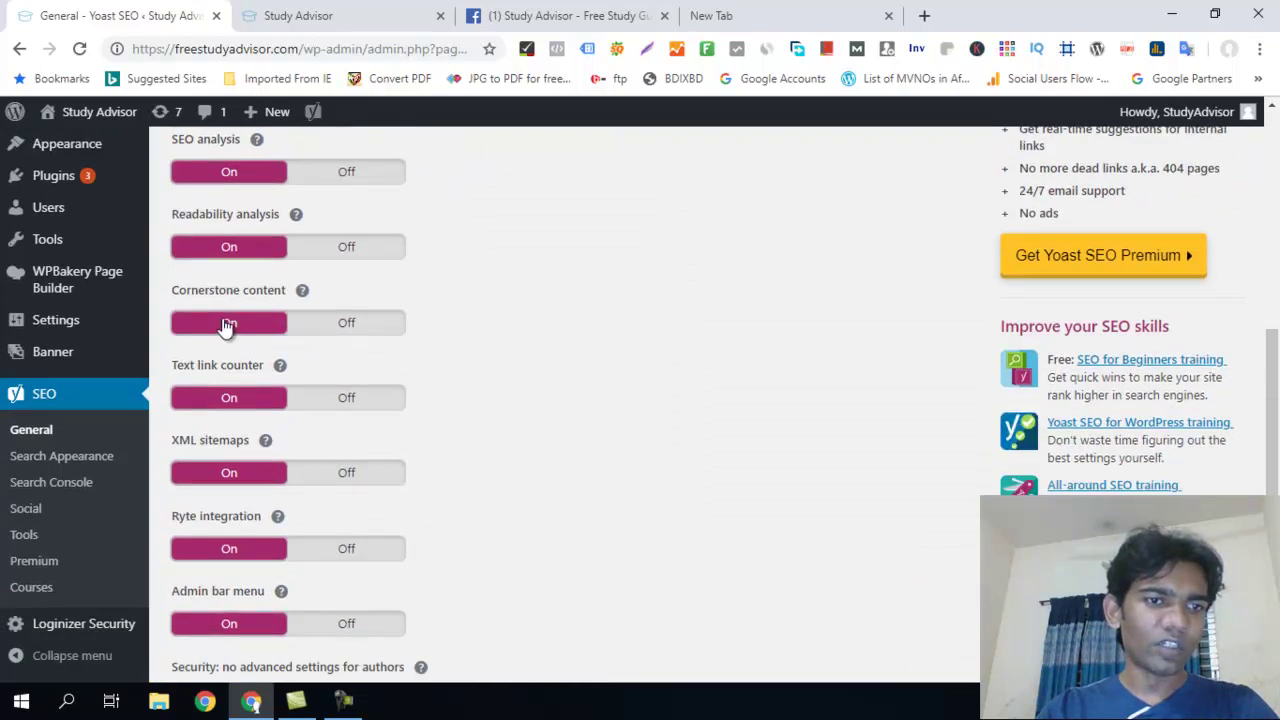
scroll(235, 357, down, 1)
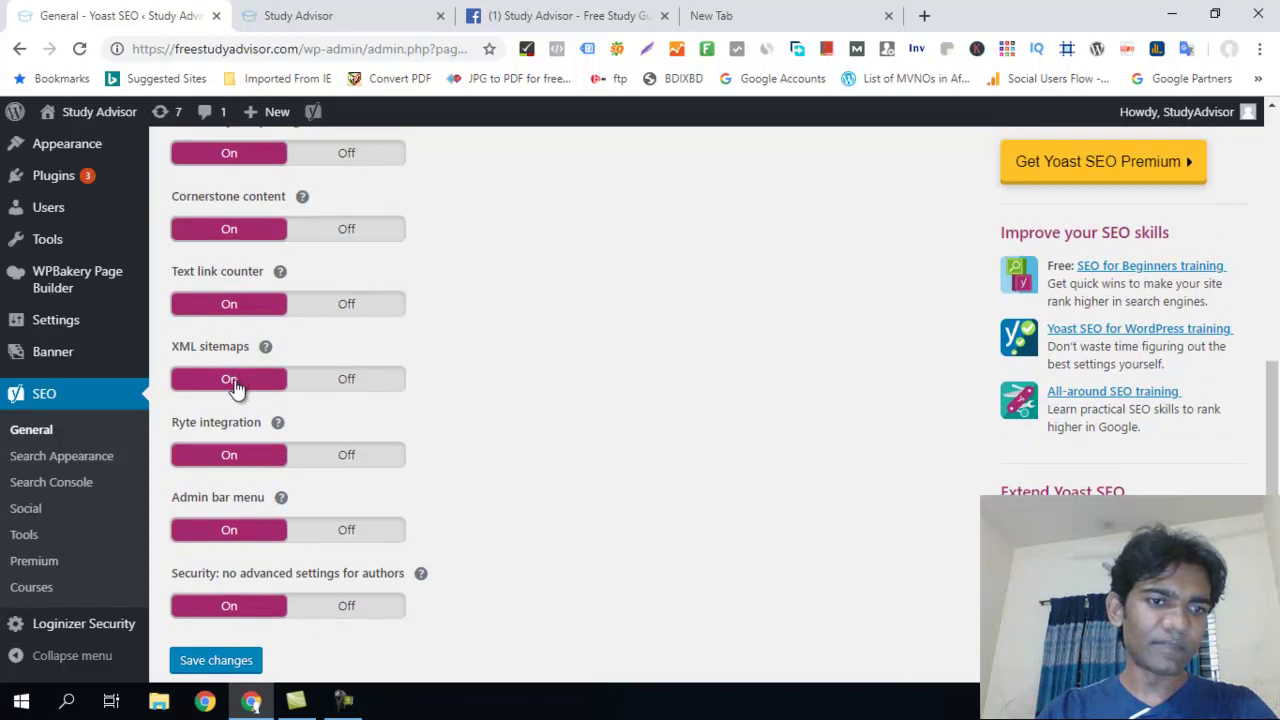
scroll(245, 457, down, 1)
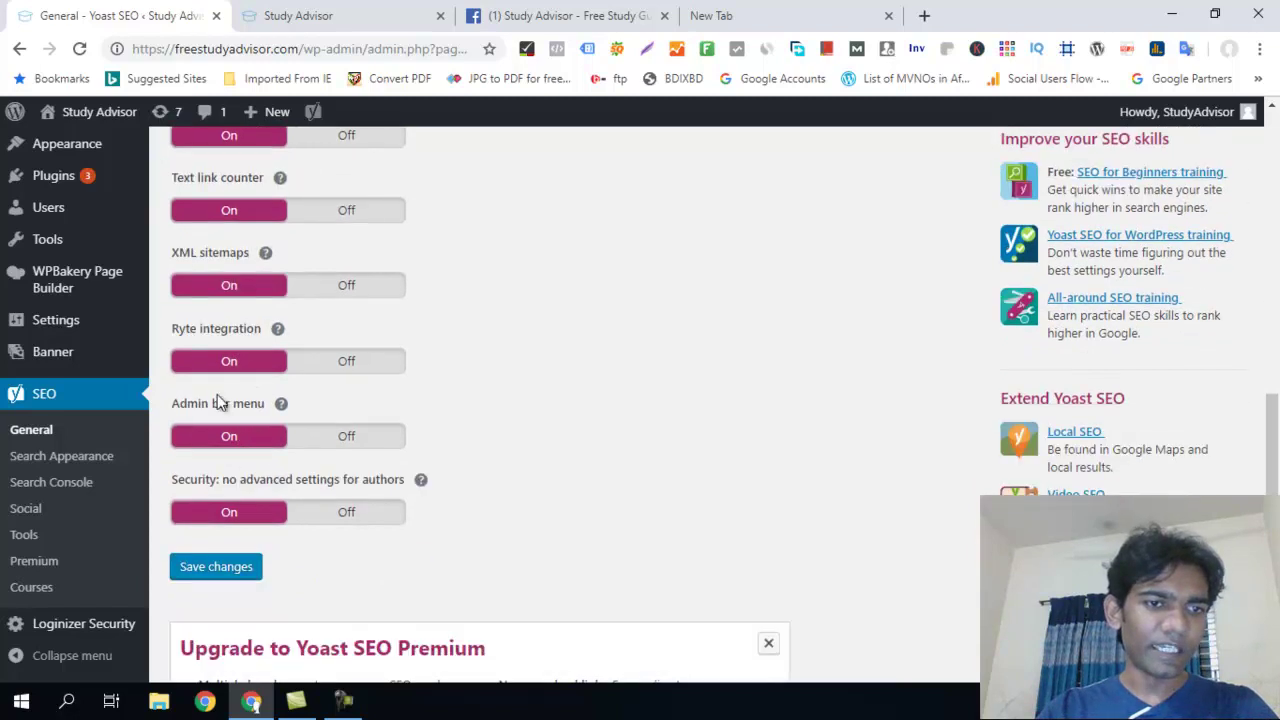
scroll(242, 370, down, 2)
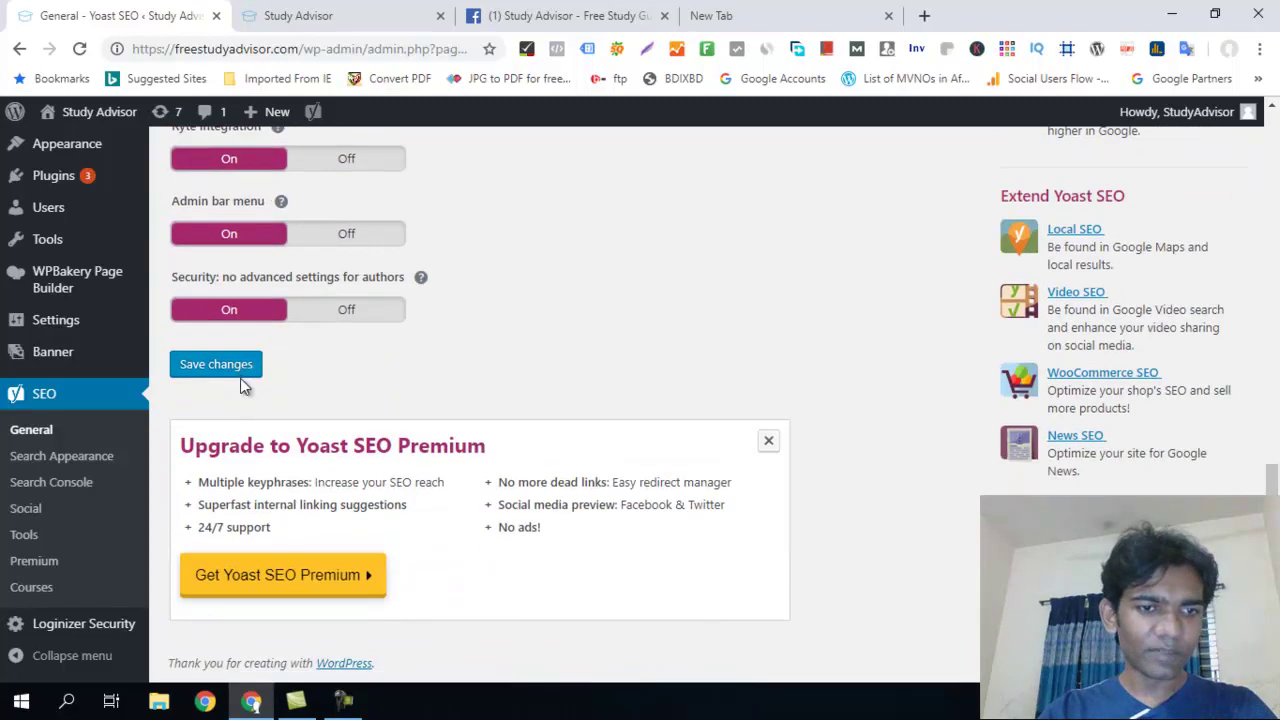
scroll(424, 390, up, 5)
scroll(425, 394, up, 3)
scroll(434, 394, down, 7)
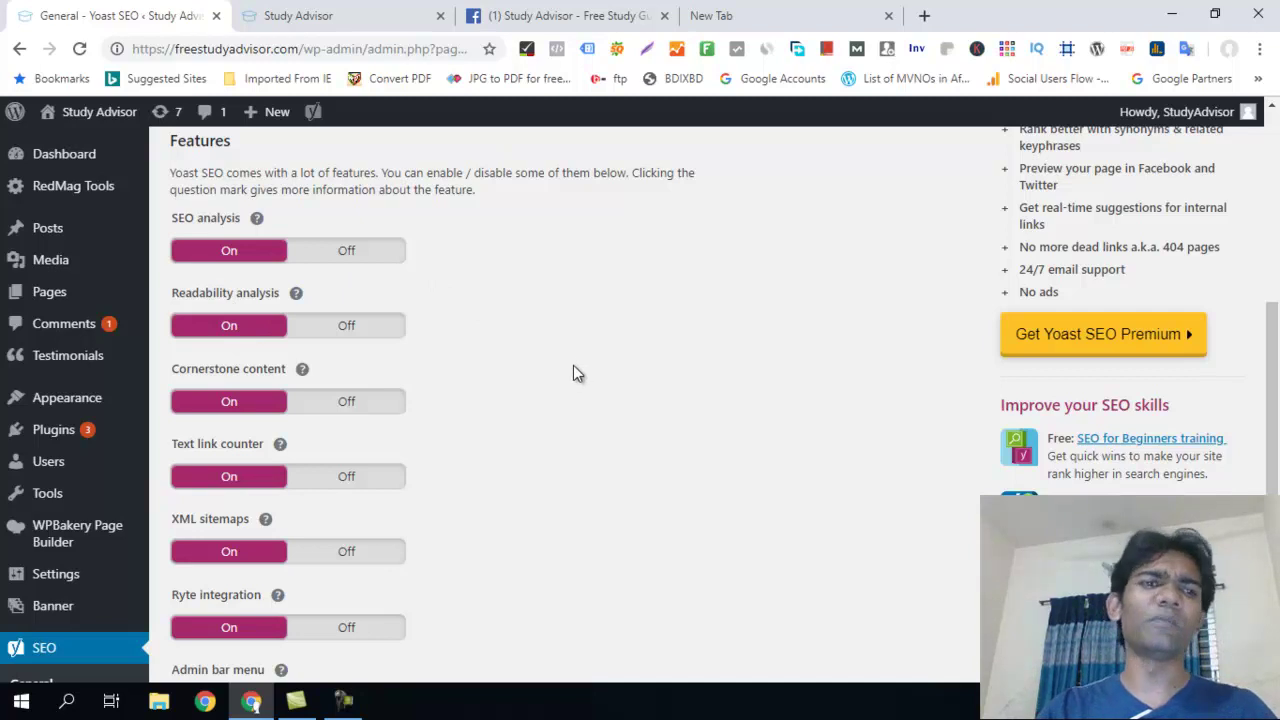
scroll(573, 372, up, 4)
click(400, 428)
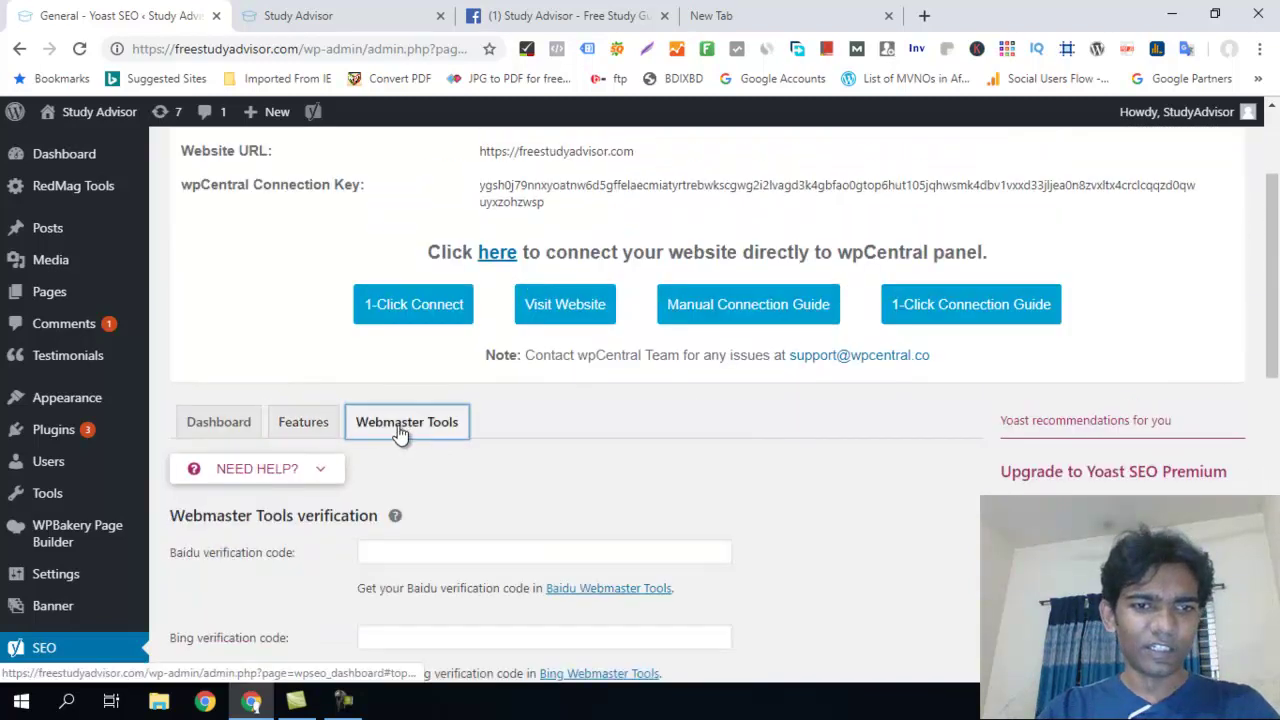
scroll(512, 388, down, 5)
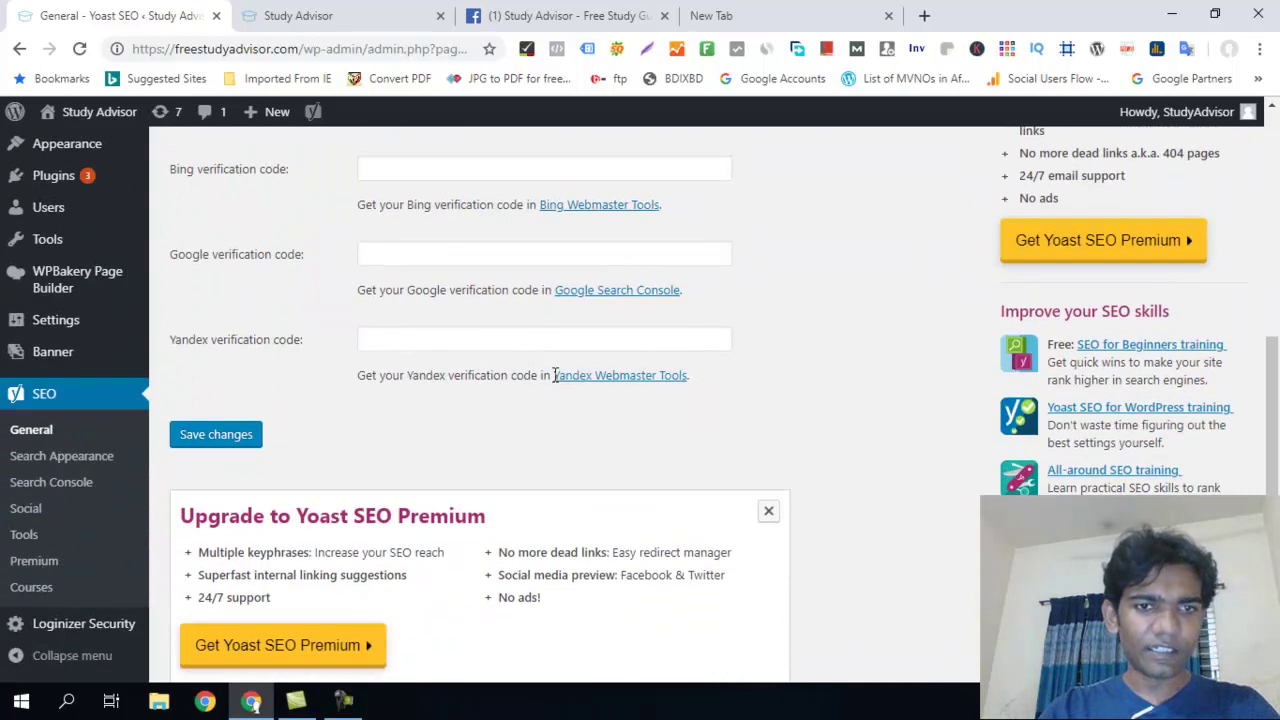
scroll(558, 383, up, 2)
scroll(577, 329, up, 2)
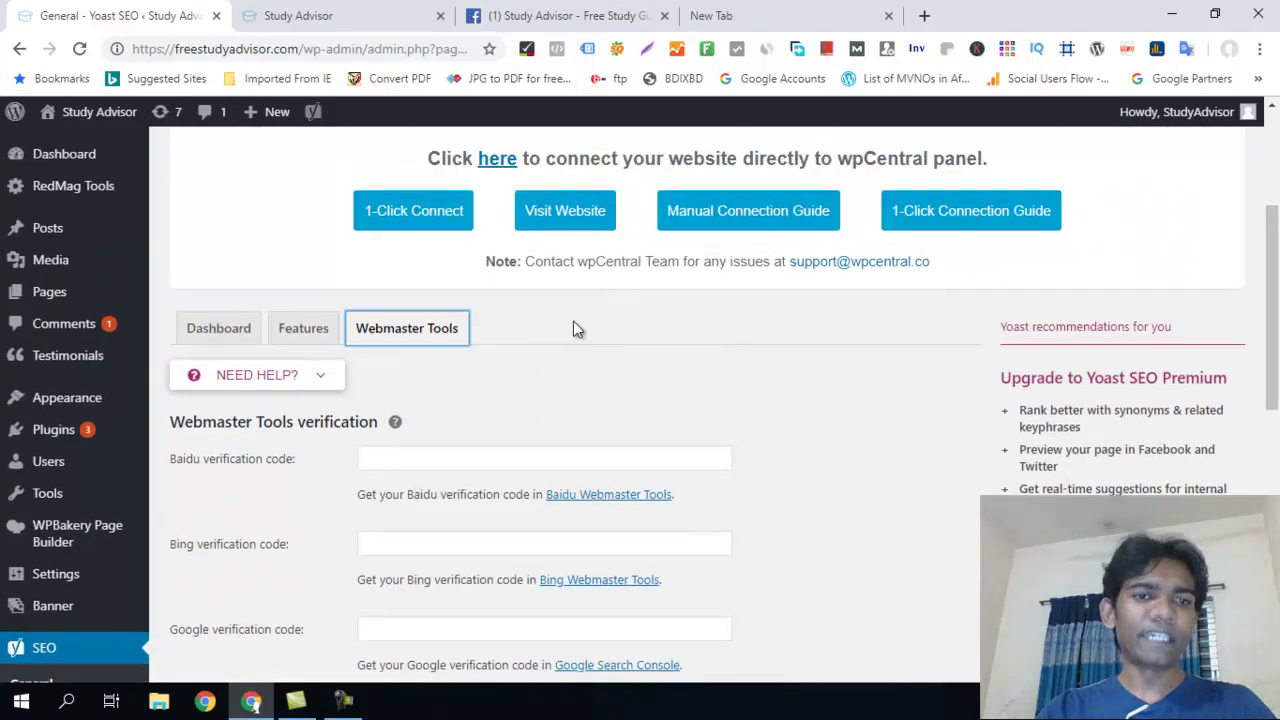
scroll(600, 340, down, 2)
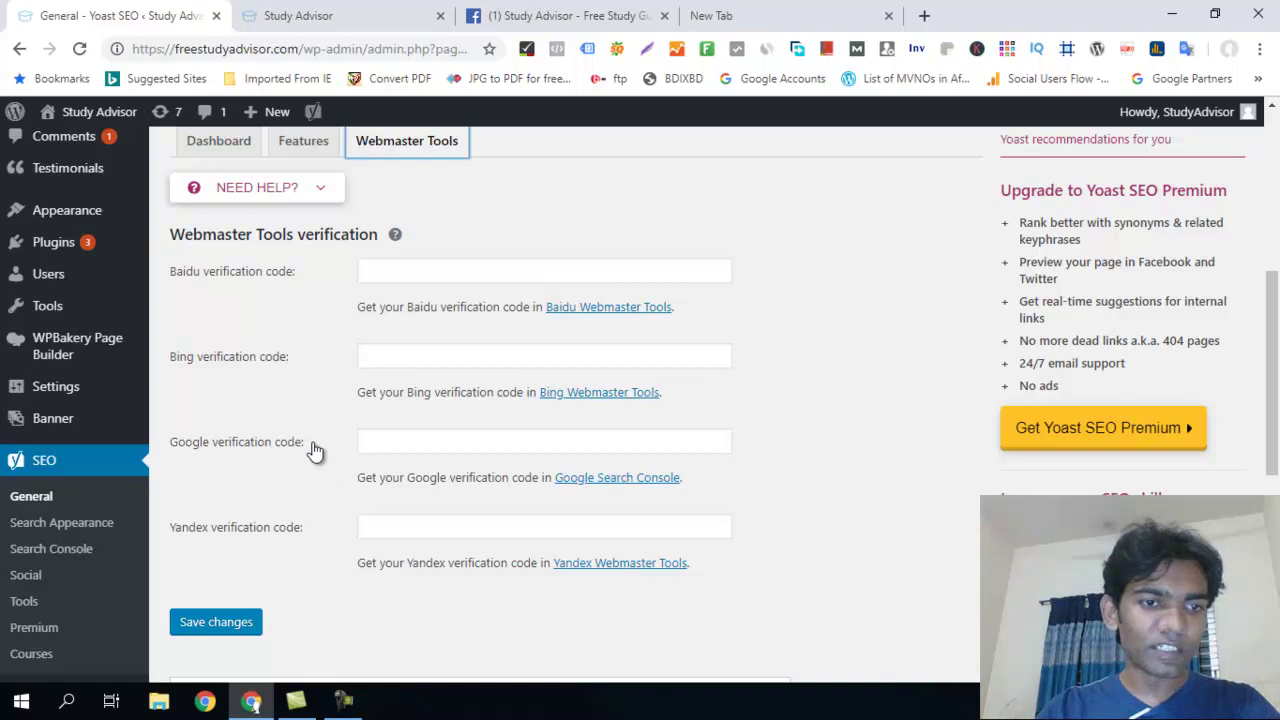
click(435, 445)
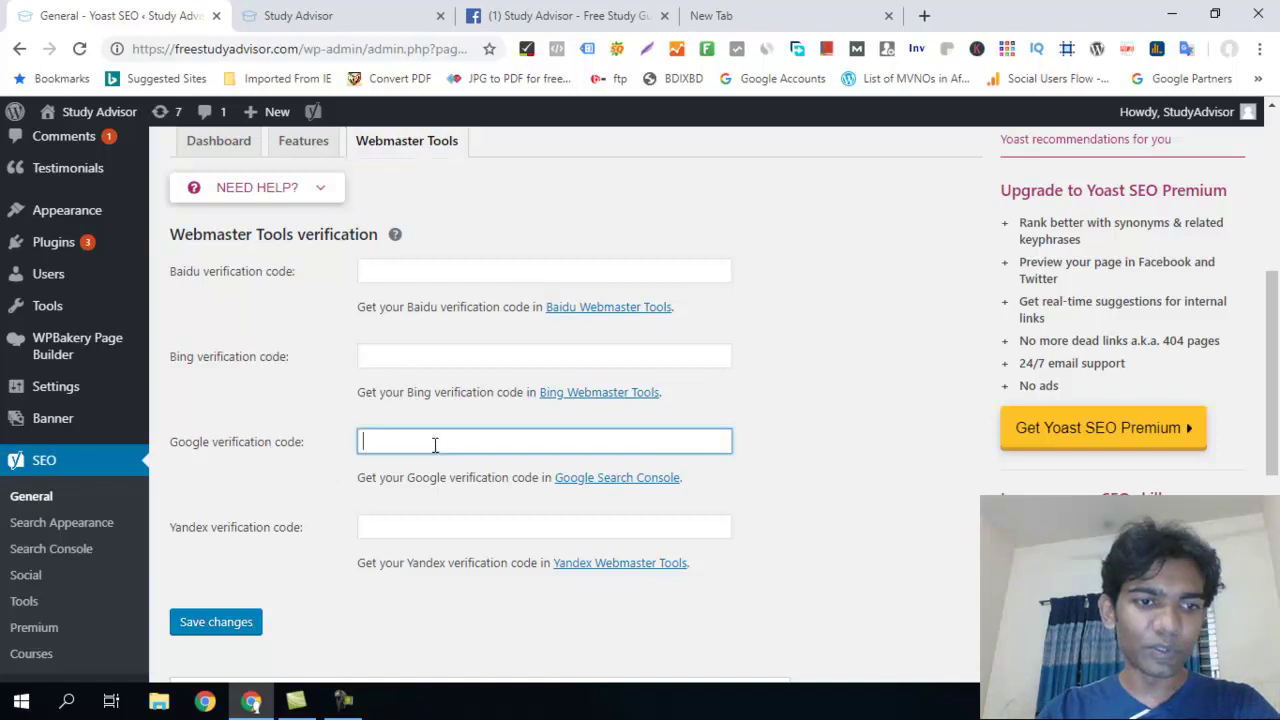
click(430, 531)
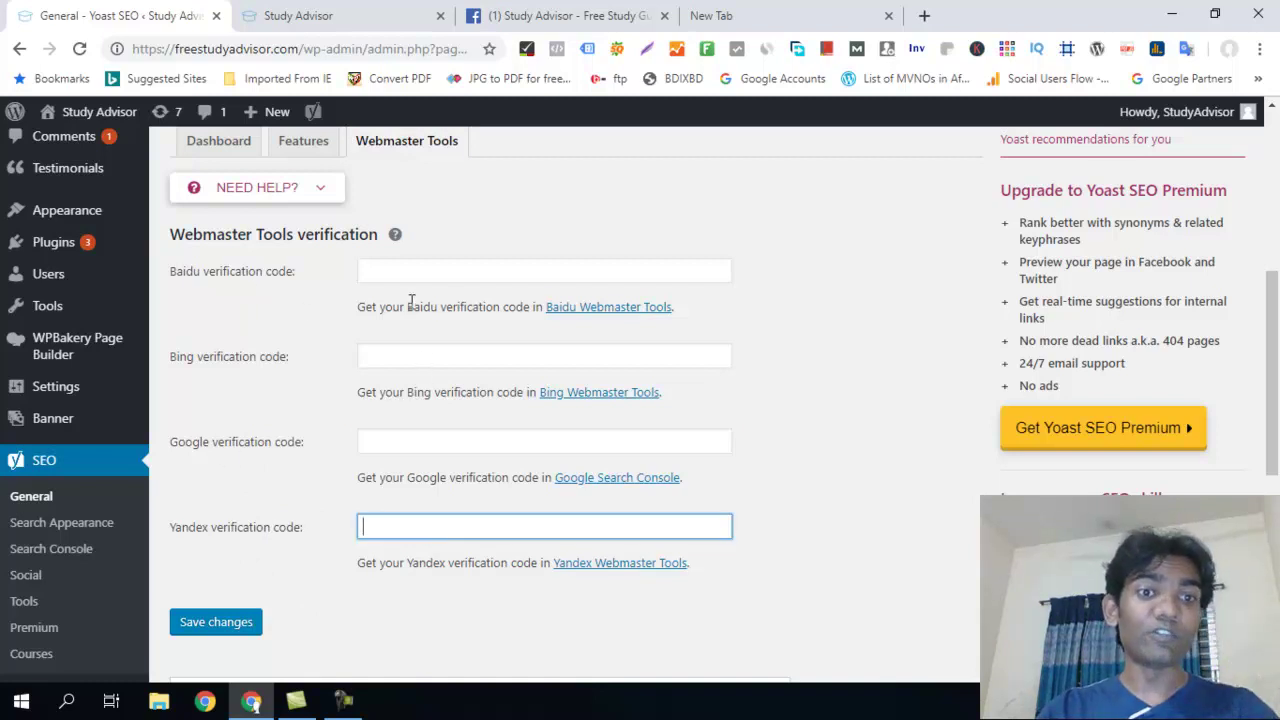
click(449, 279)
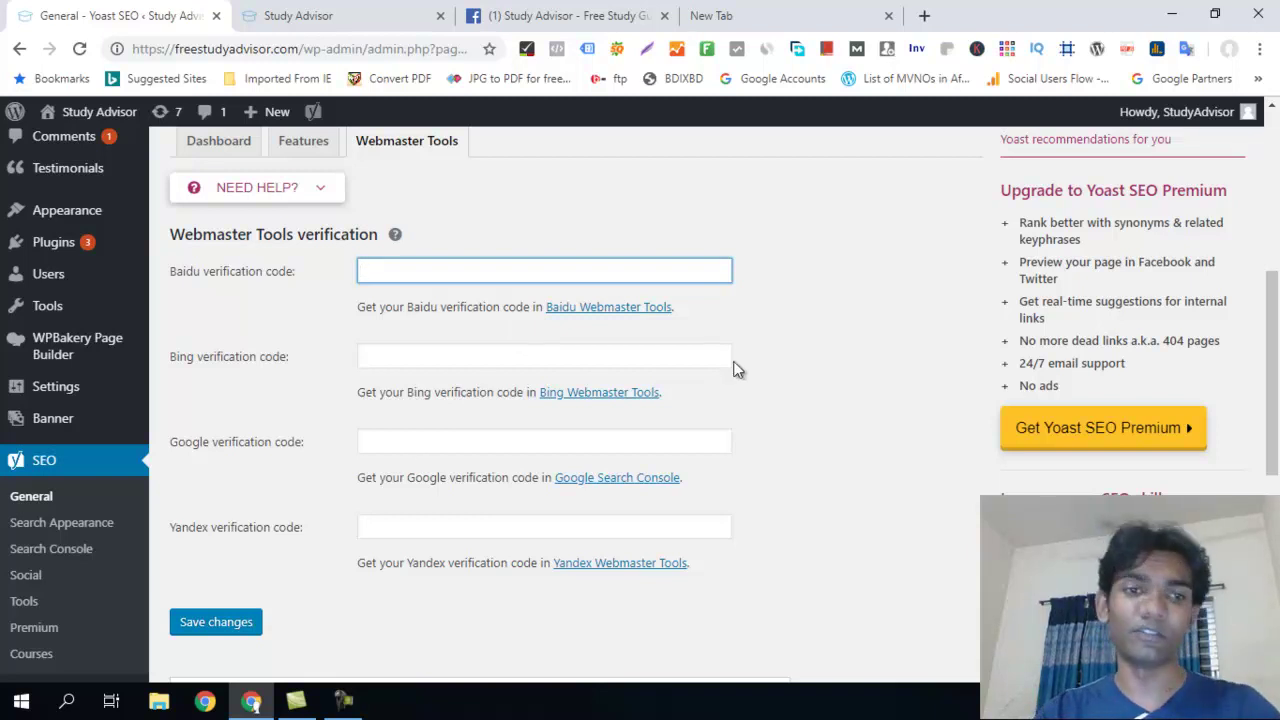
scroll(683, 330, up, 2)
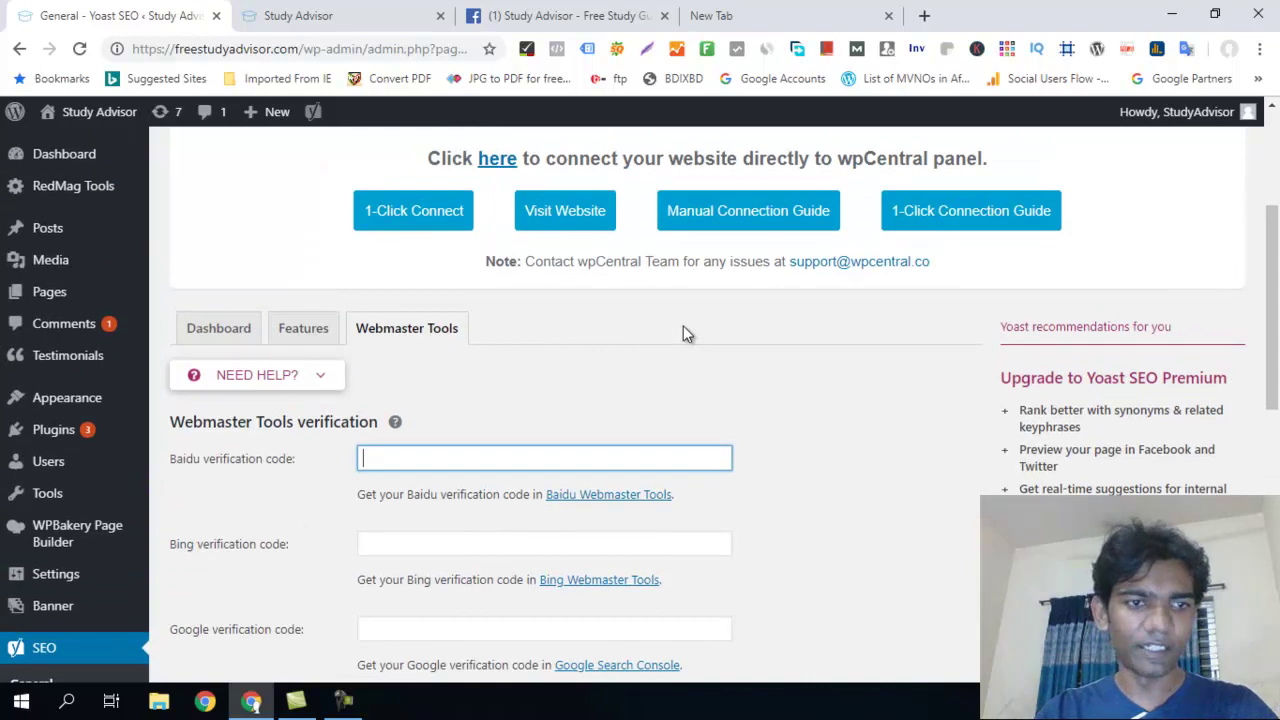
scroll(686, 328, down, 4)
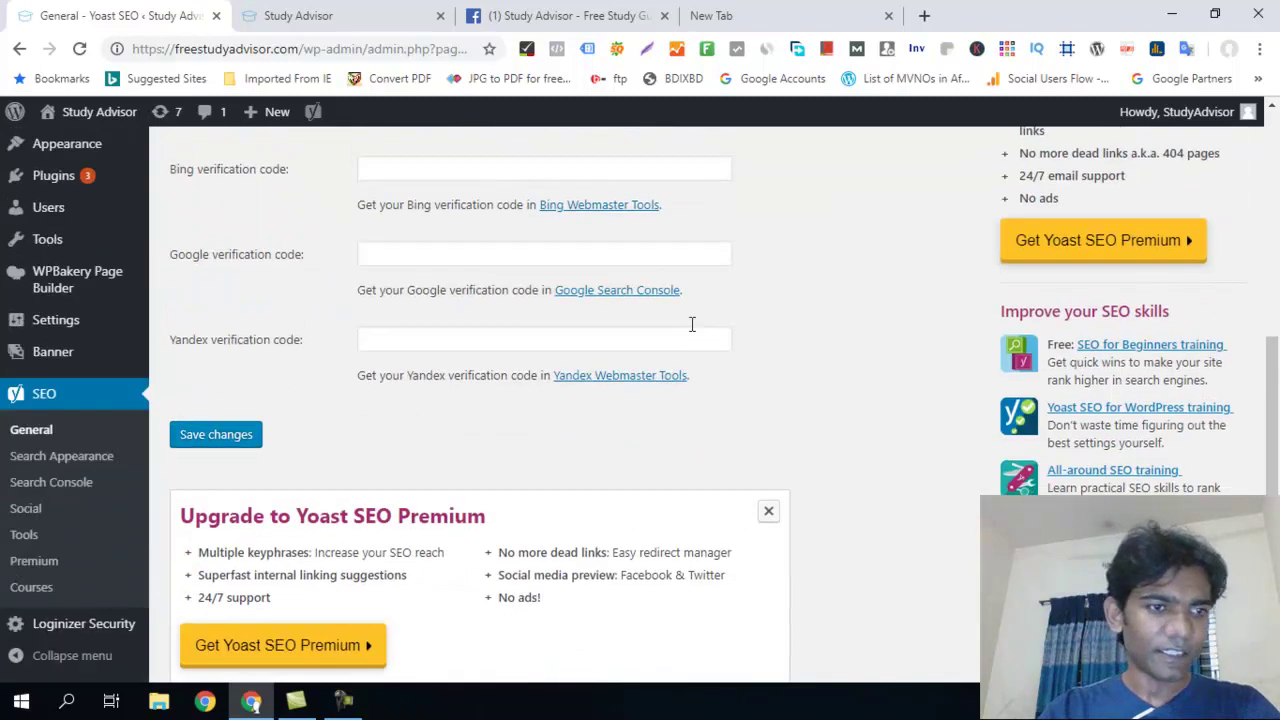
Step: Open SEO > Search Appearance, then switch to the browser's new Google tab
click(50, 455)
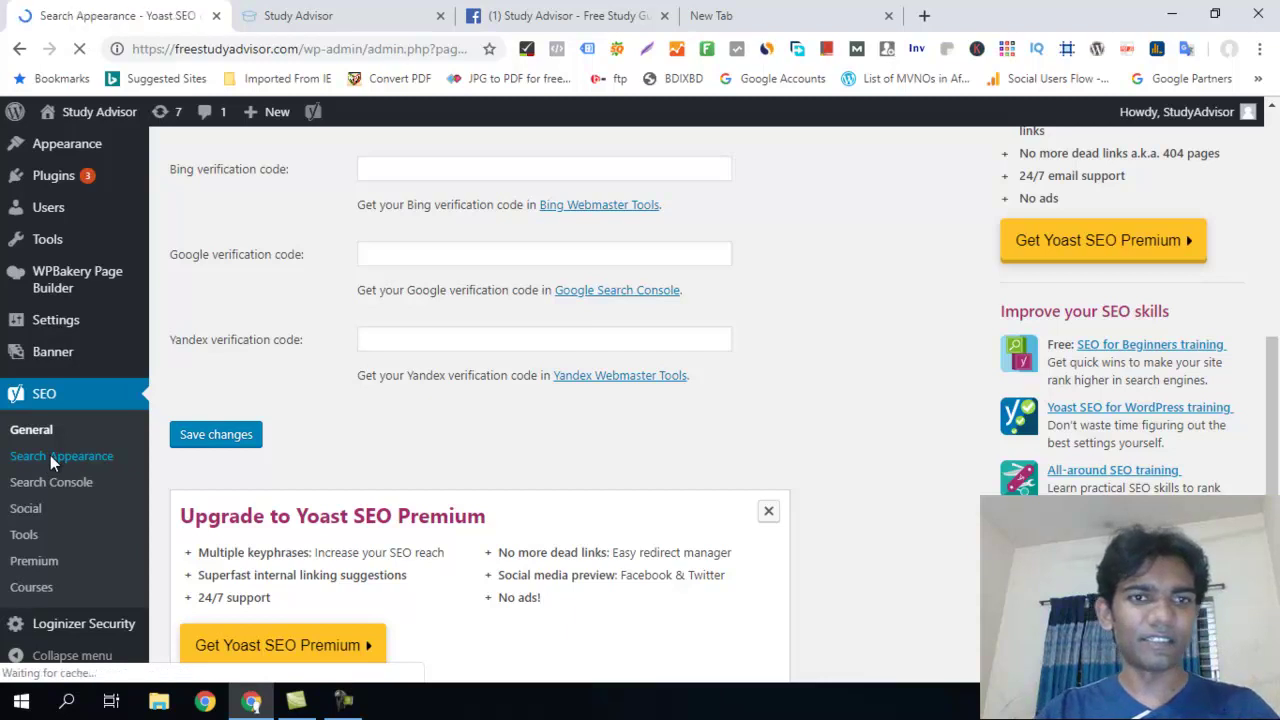
scroll(630, 337, down, 1)
scroll(630, 337, down, 2)
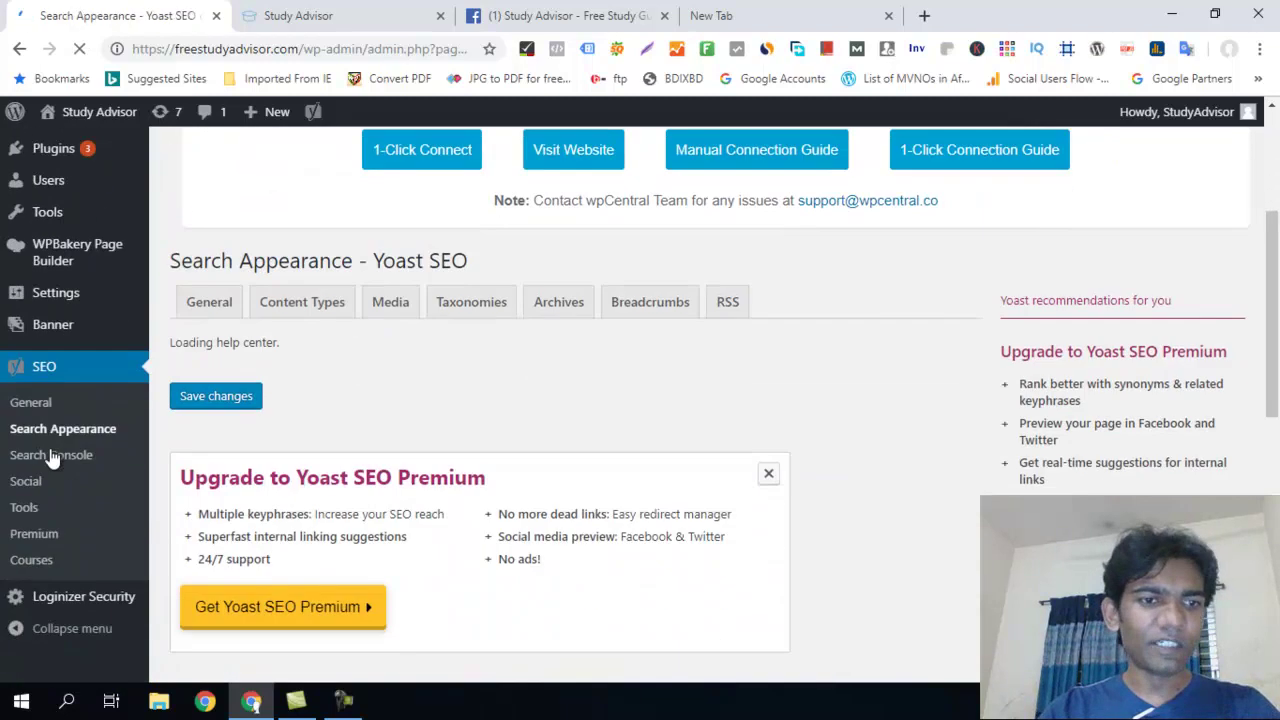
scroll(349, 327, down, 2)
scroll(542, 373, up, 1)
scroll(542, 366, up, 1)
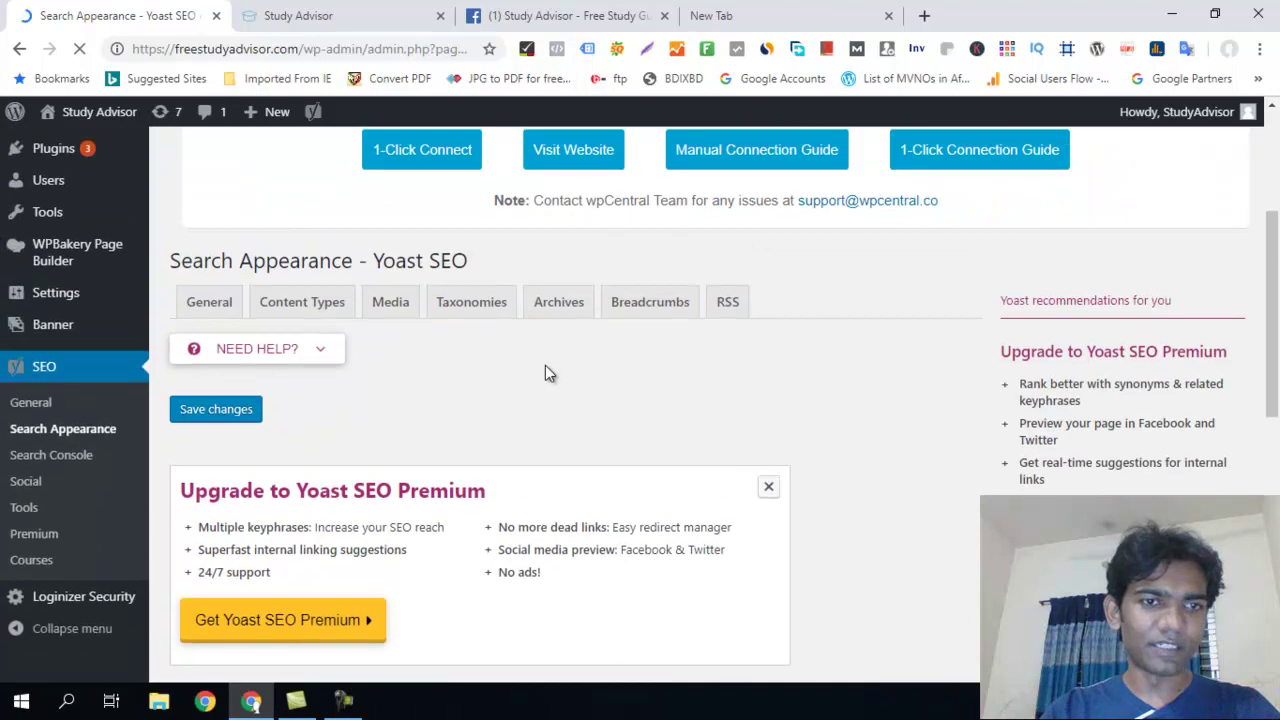
click(803, 12)
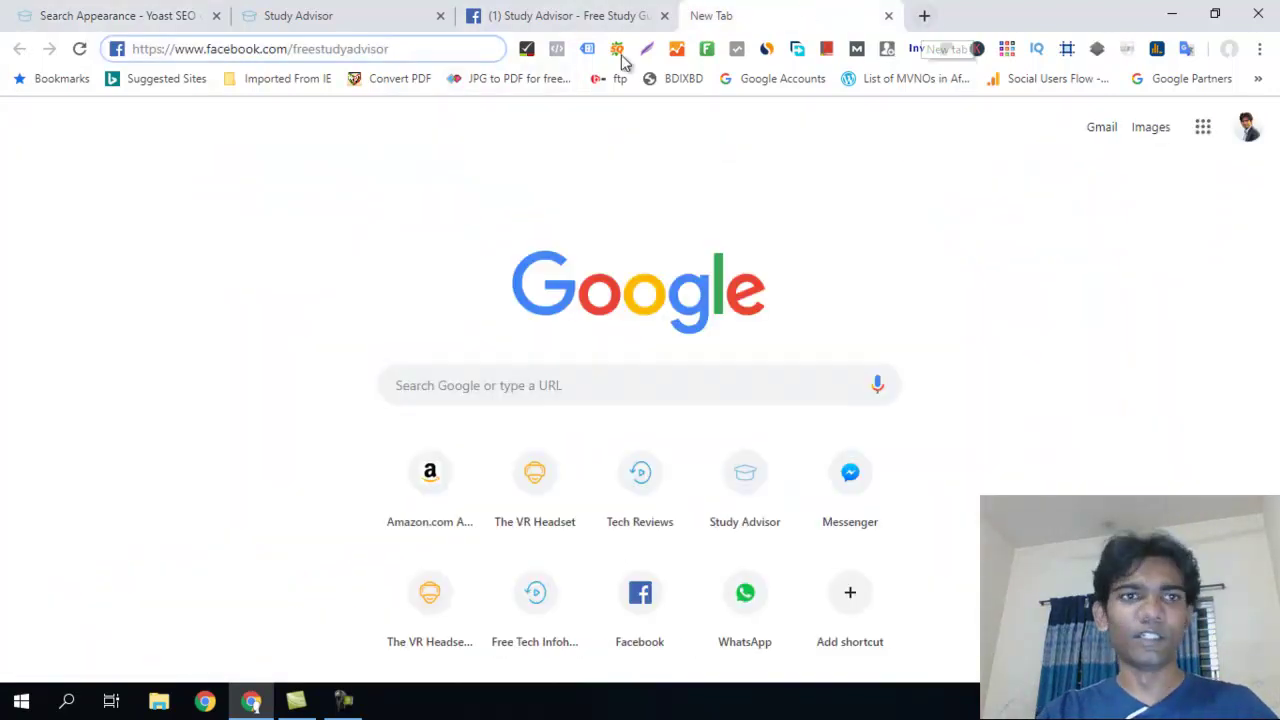
Step: Load Google Search Console and switch to the other signed-in Google account
drag(392, 49, 37, 58)
text(search-console/not-verified?original_url=)
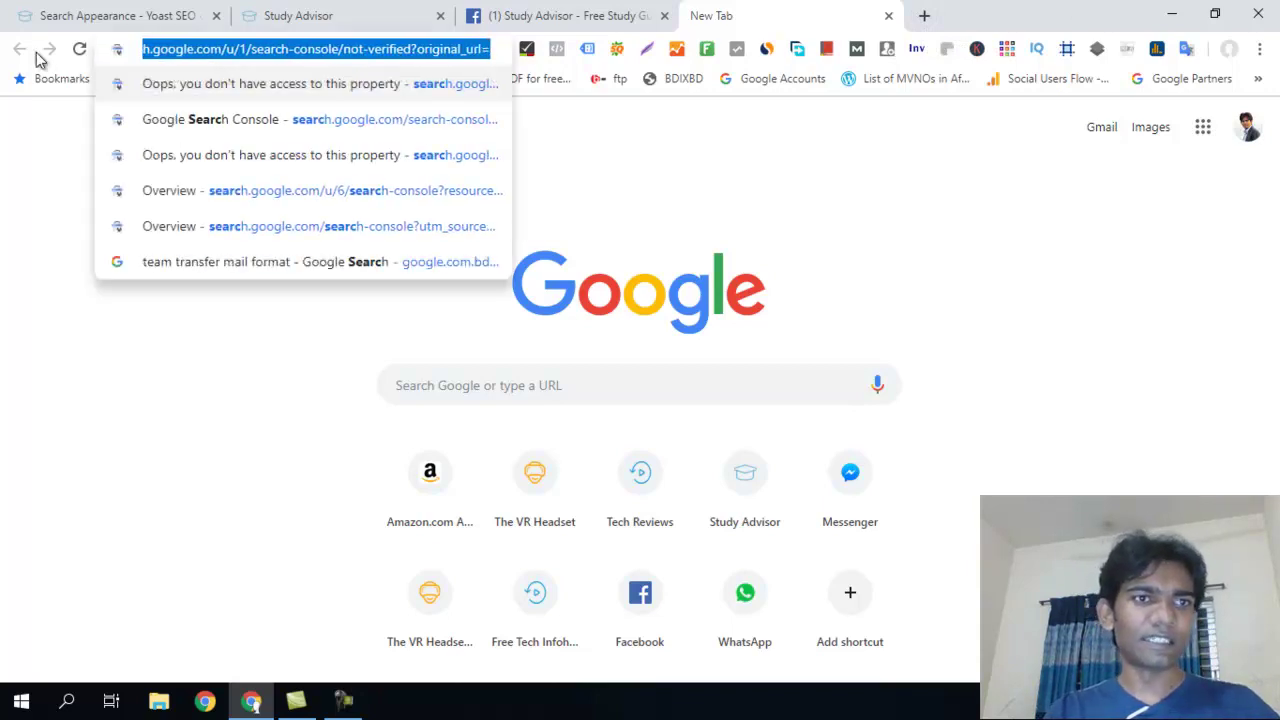
key(Return)
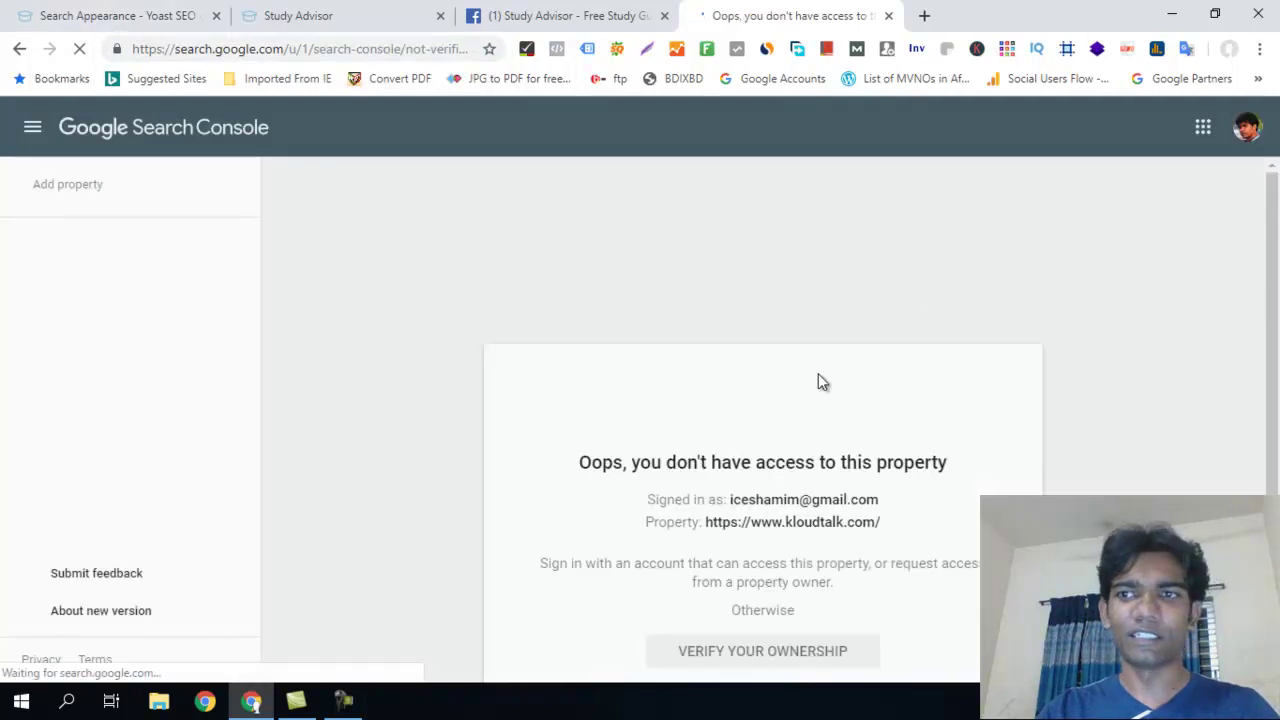
click(1247, 127)
click(1128, 321)
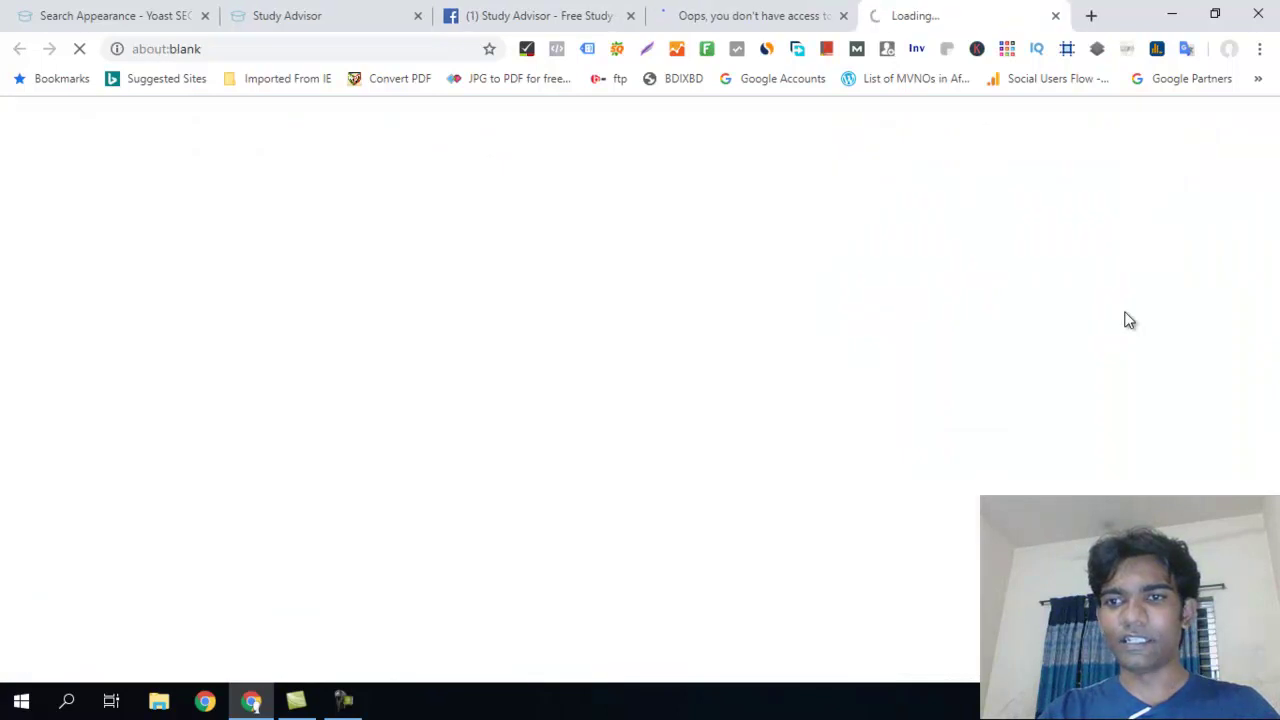
click(843, 17)
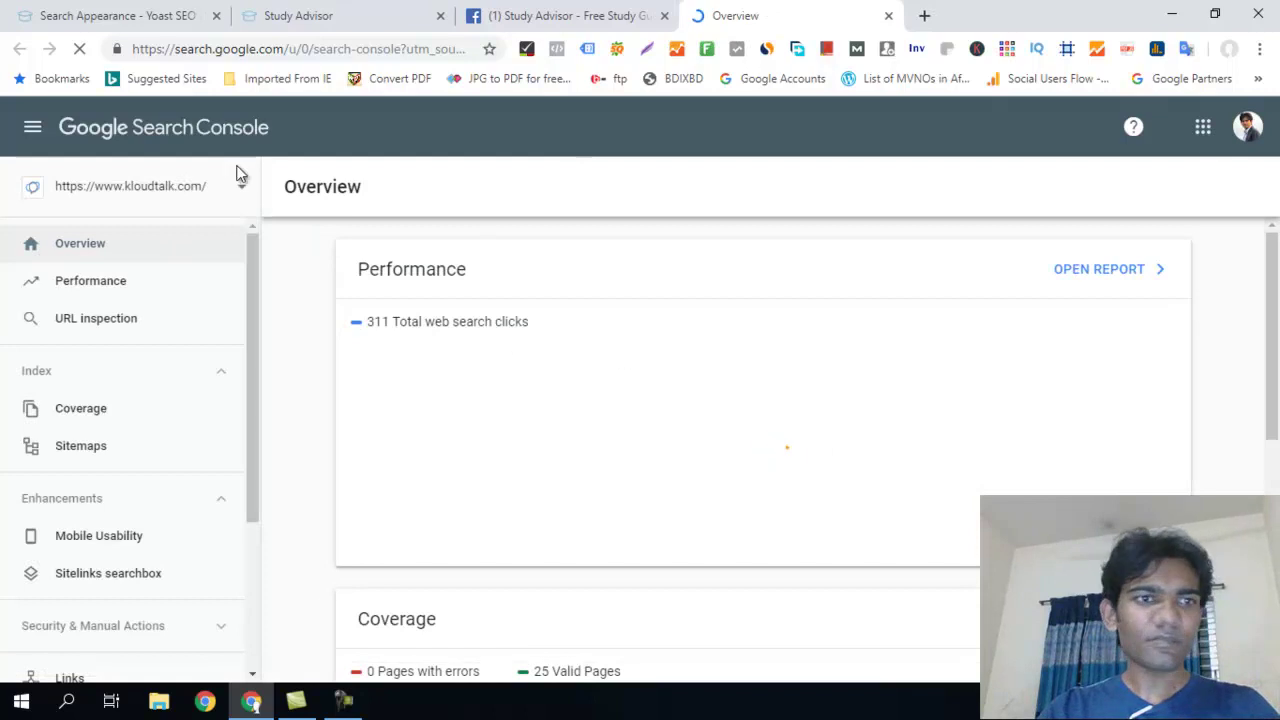
click(178, 192)
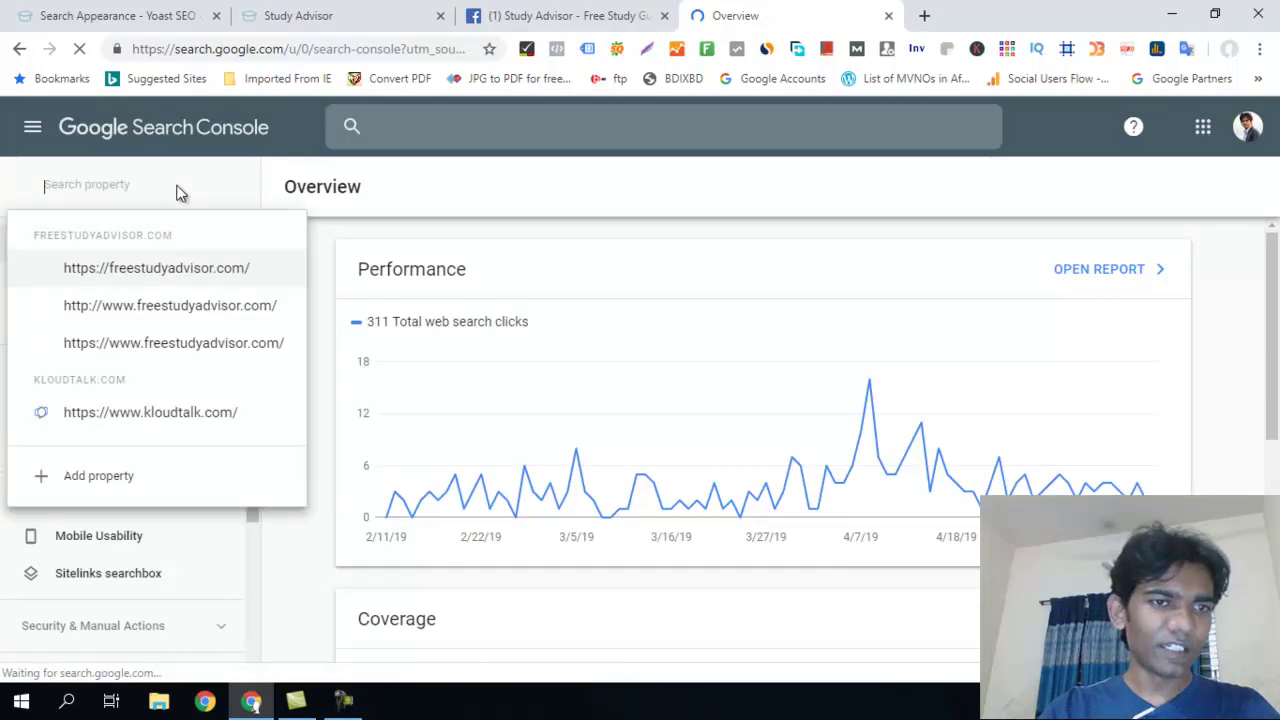
click(190, 306)
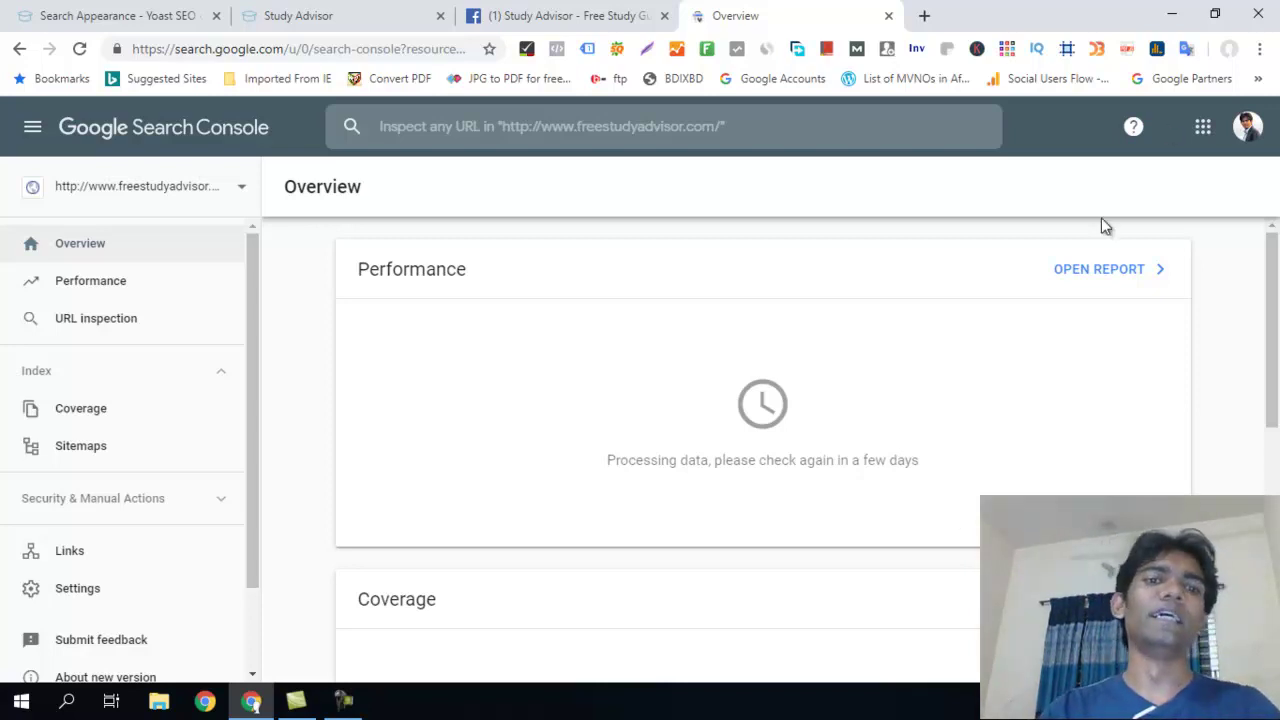
scroll(150, 420, down, 2)
click(86, 492)
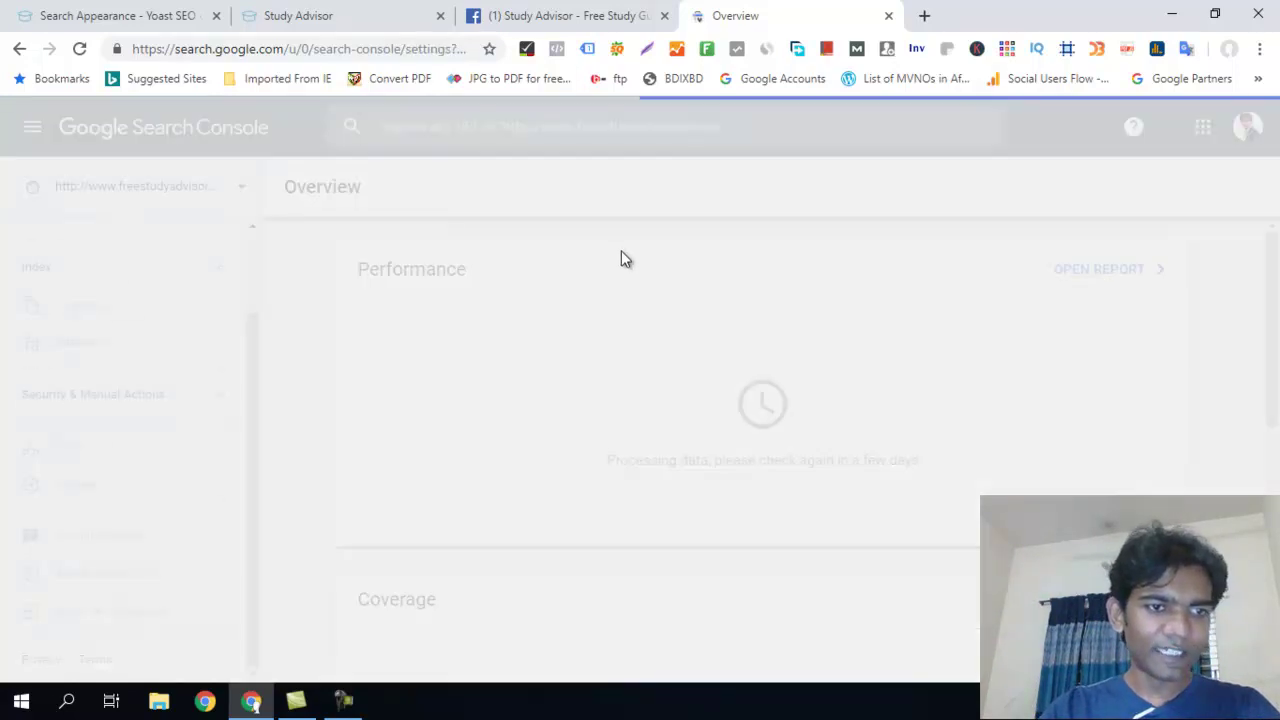
click(678, 291)
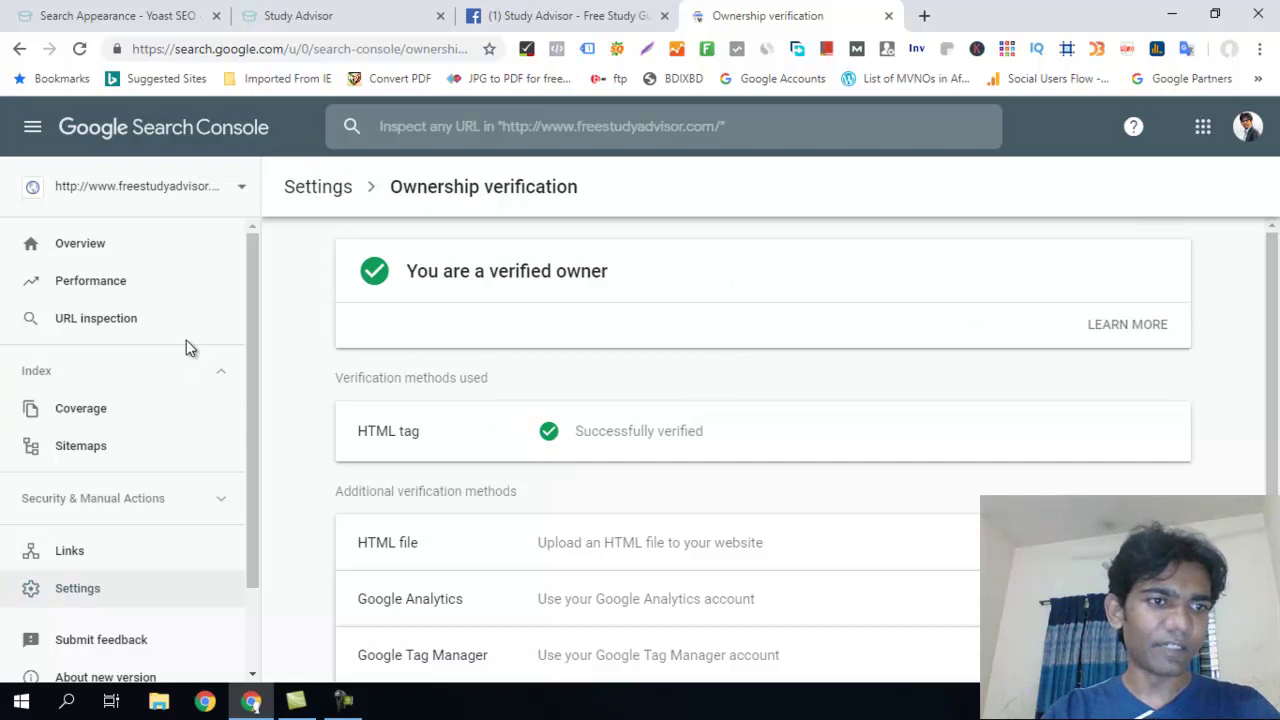
scroll(204, 385, down, 1)
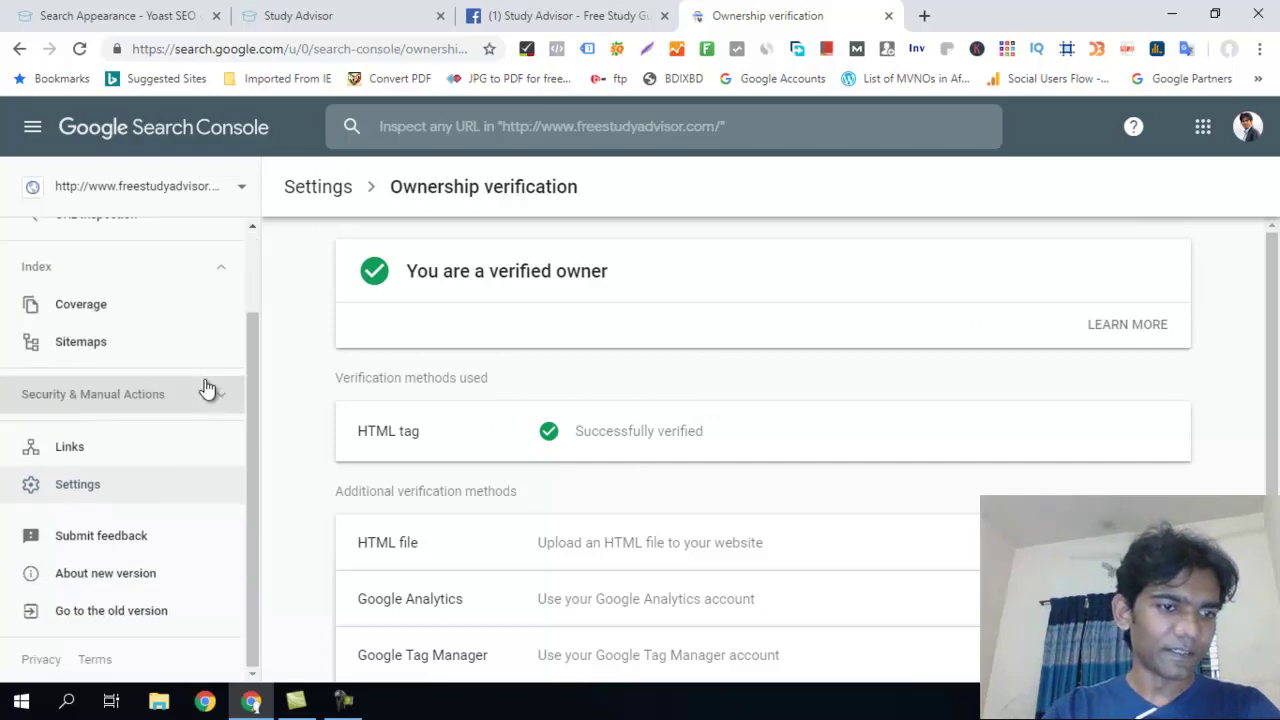
scroll(204, 388, up, 1)
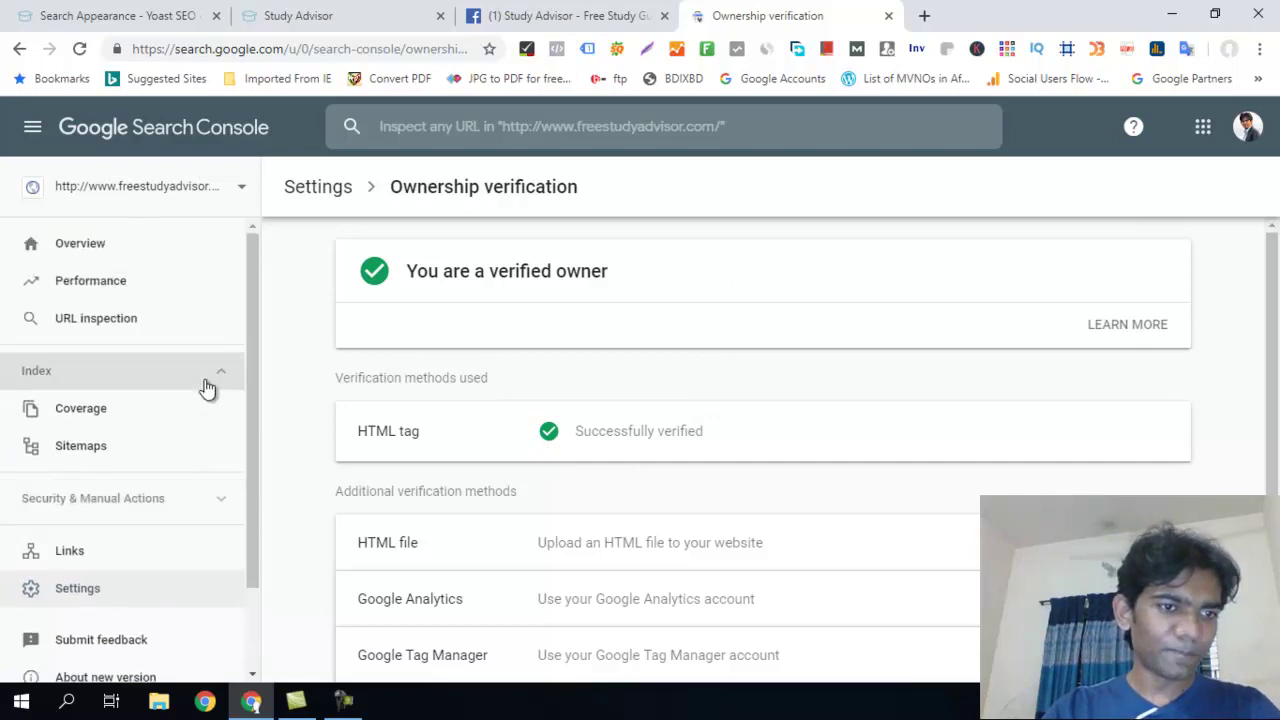
Step: Reopen ownership verification, view the site-ownership help article, then close it
click(92, 596)
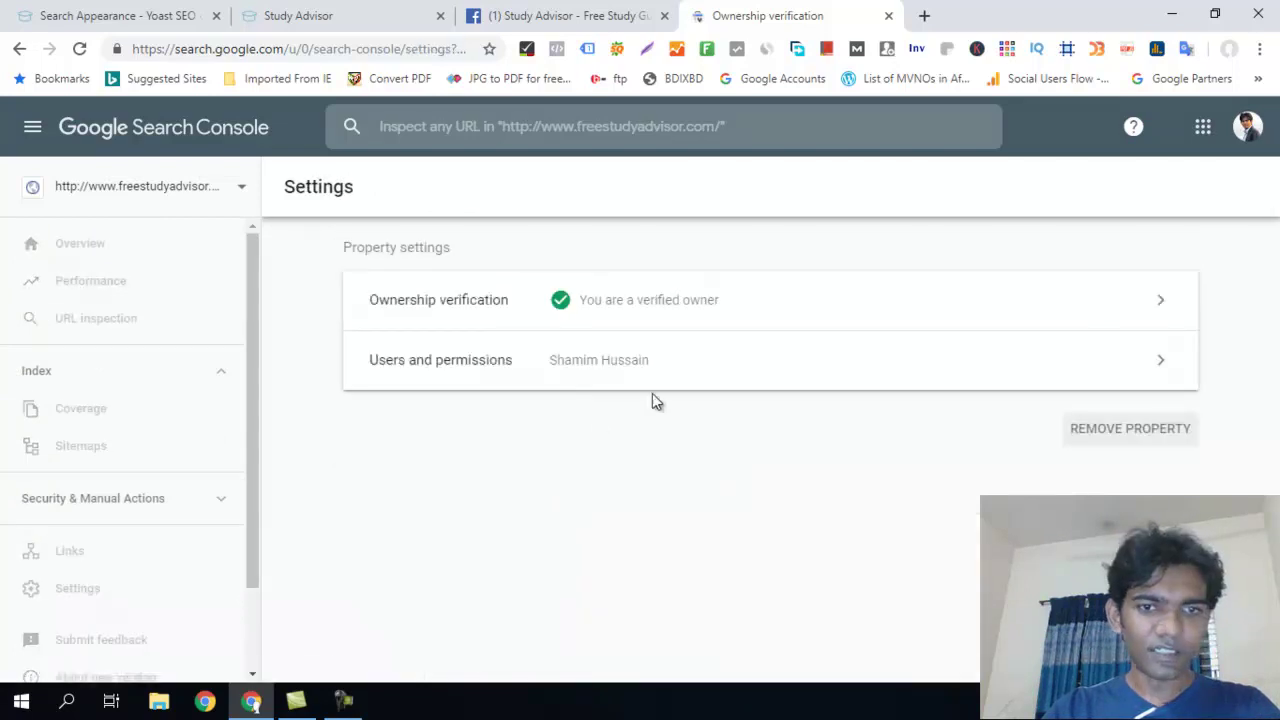
click(680, 311)
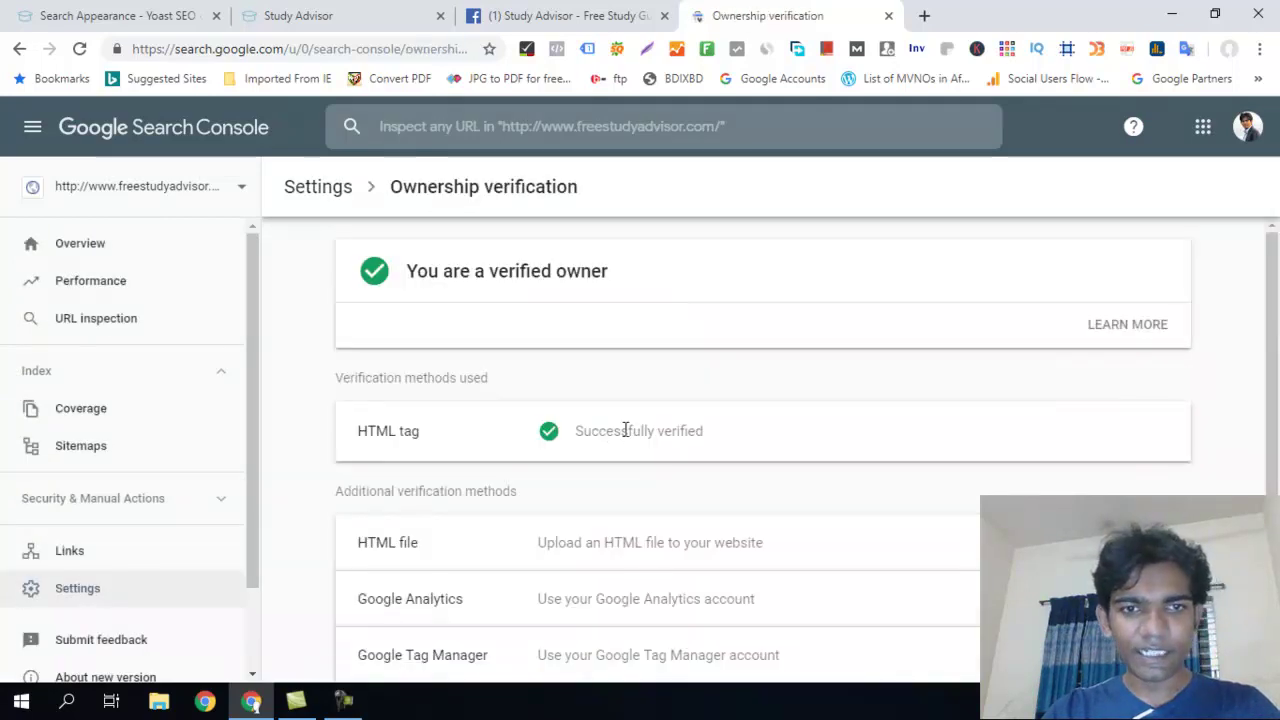
scroll(737, 391, down, 2)
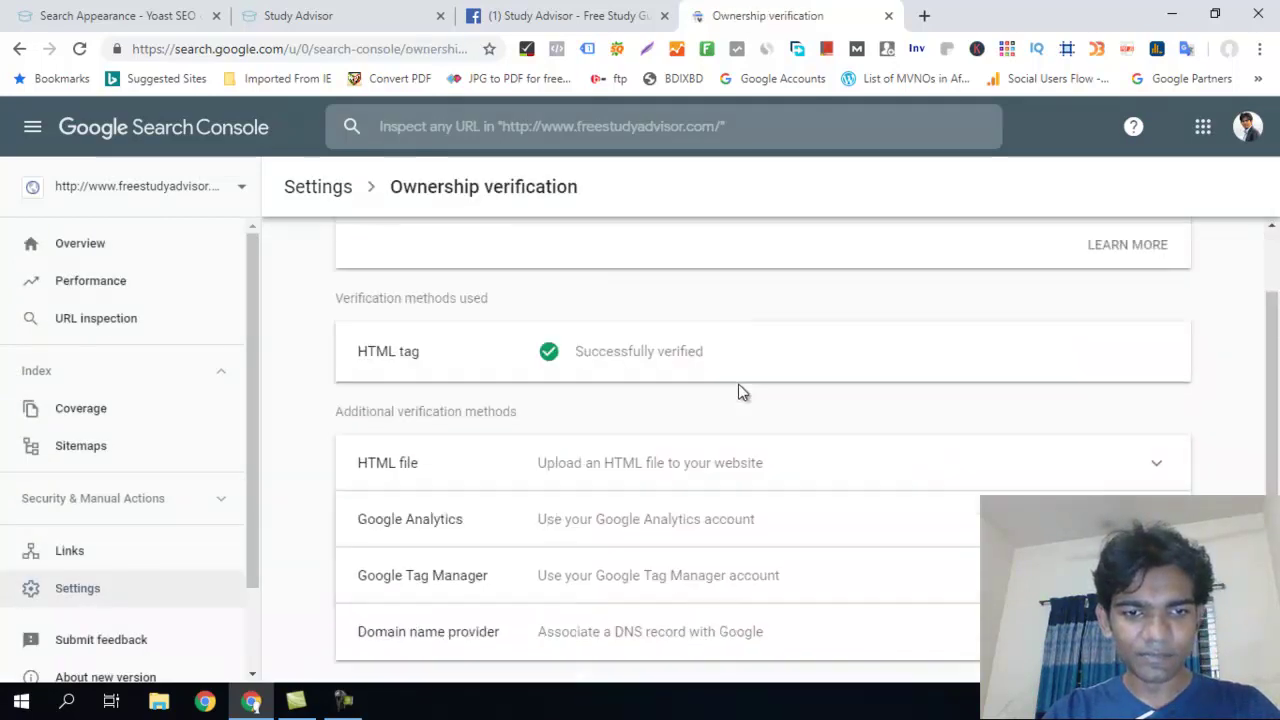
scroll(688, 410, up, 2)
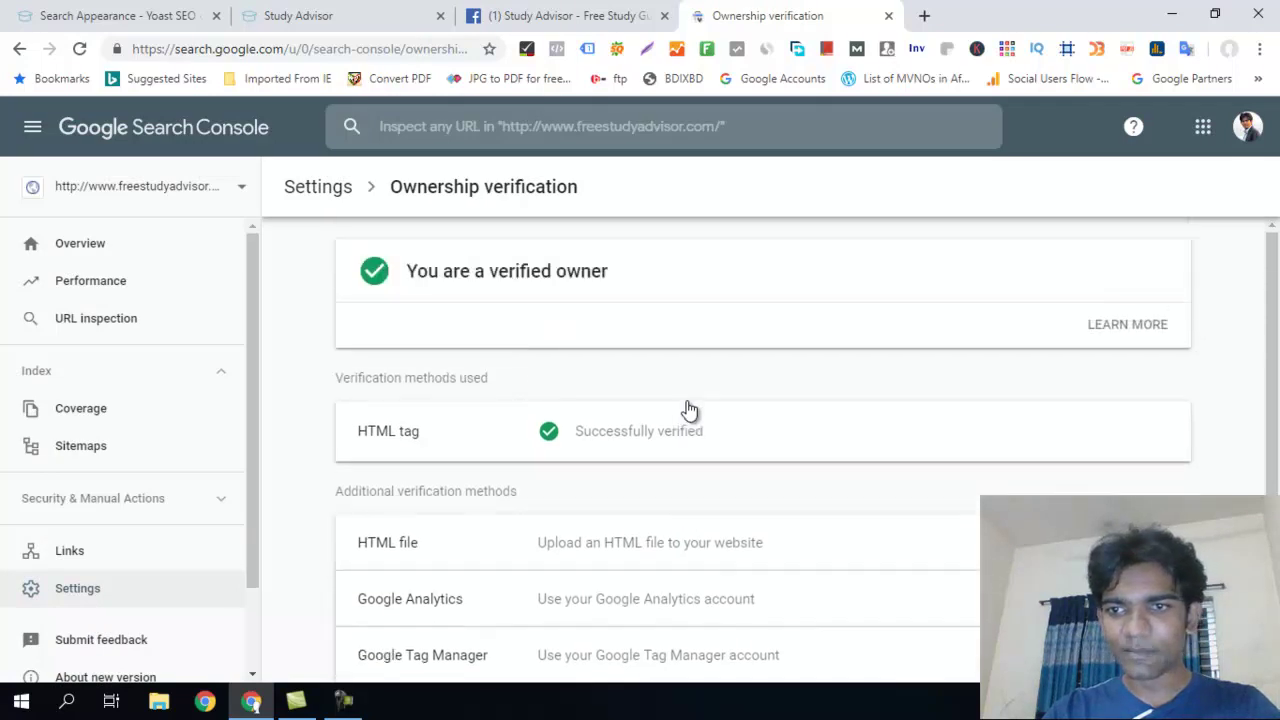
click(1121, 330)
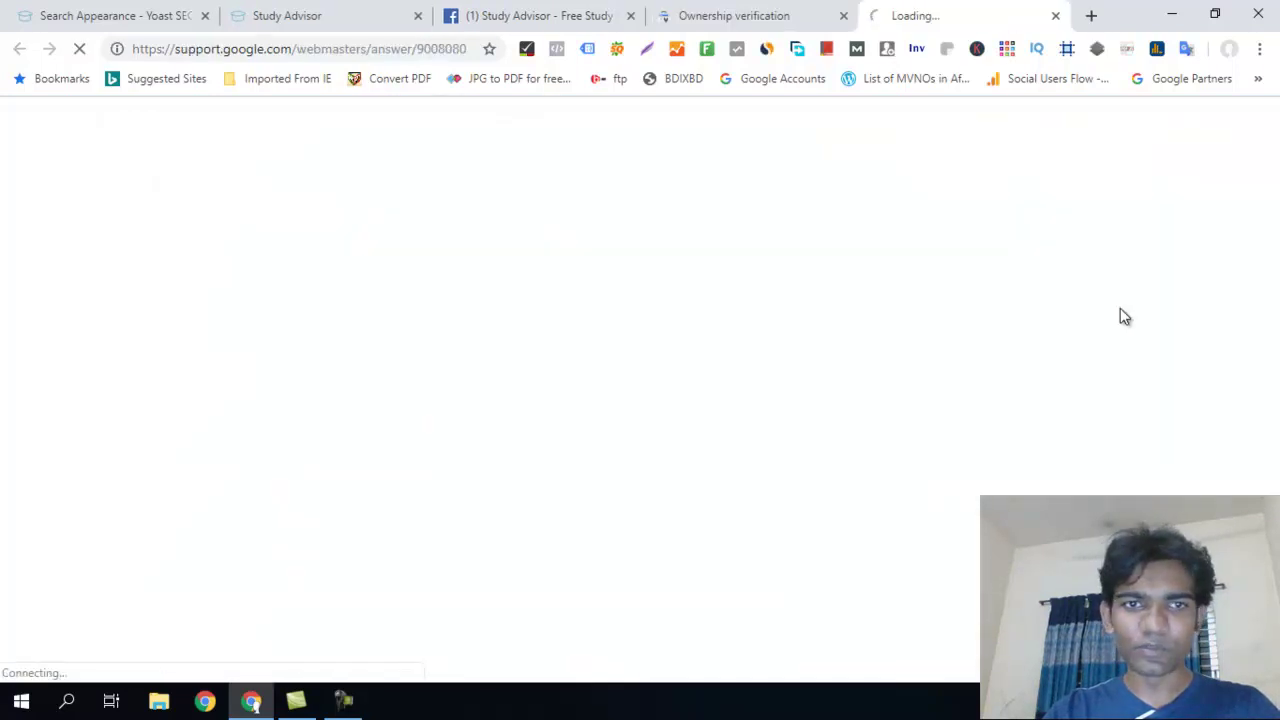
click(1054, 16)
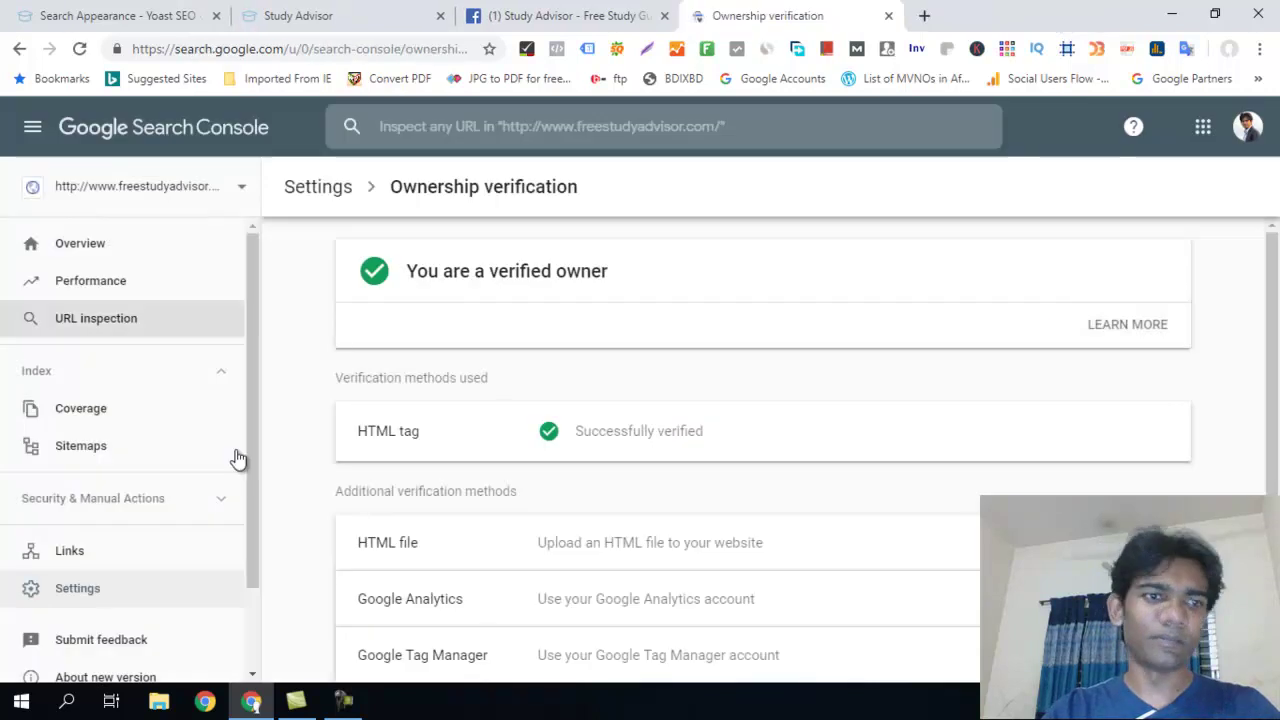
scroll(160, 405, down, 1)
scroll(160, 405, down, 2)
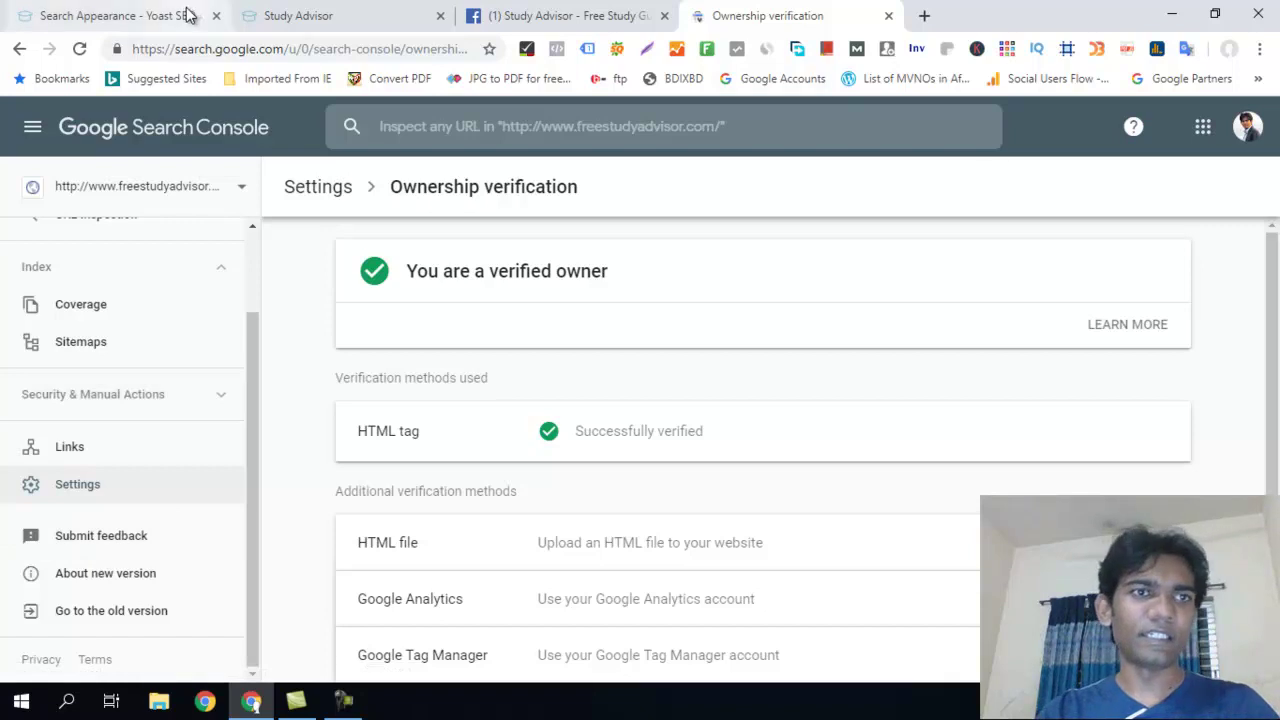
Step: Back on Yoast Search Appearance, open Appearance > Editor in a new tab
click(123, 20)
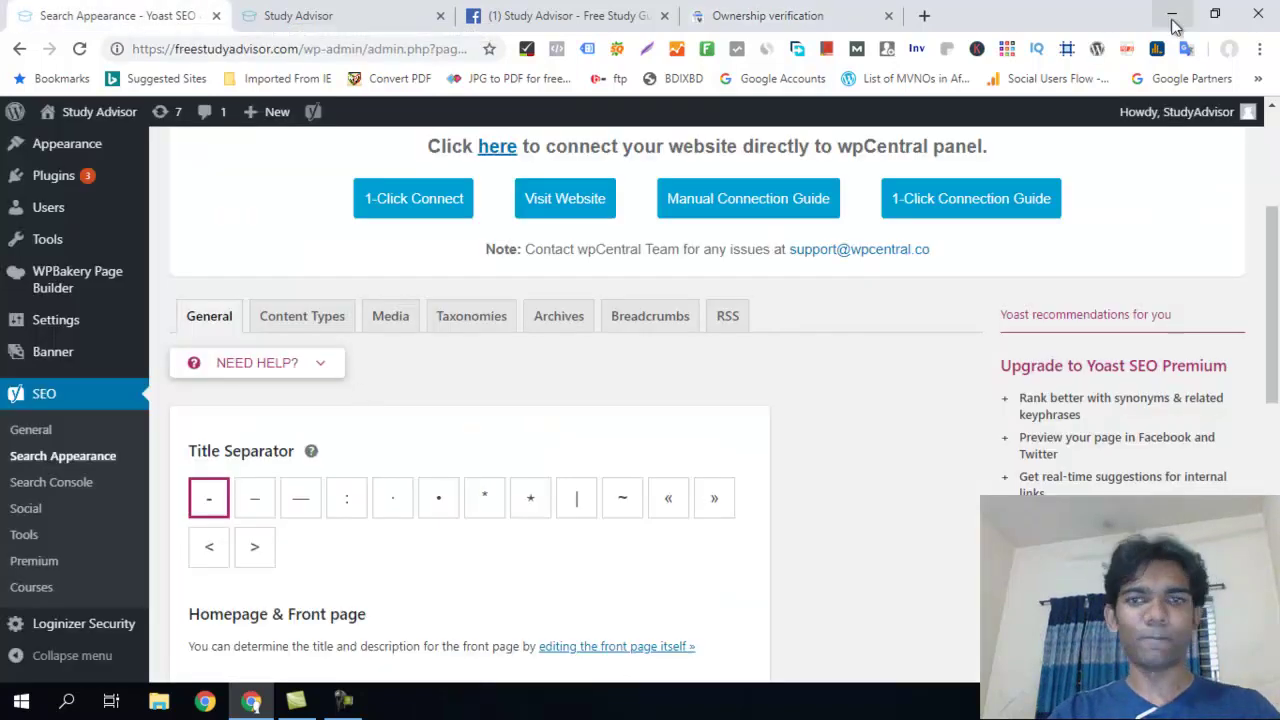
scroll(70, 250, up, 3)
mouse_move(73, 230)
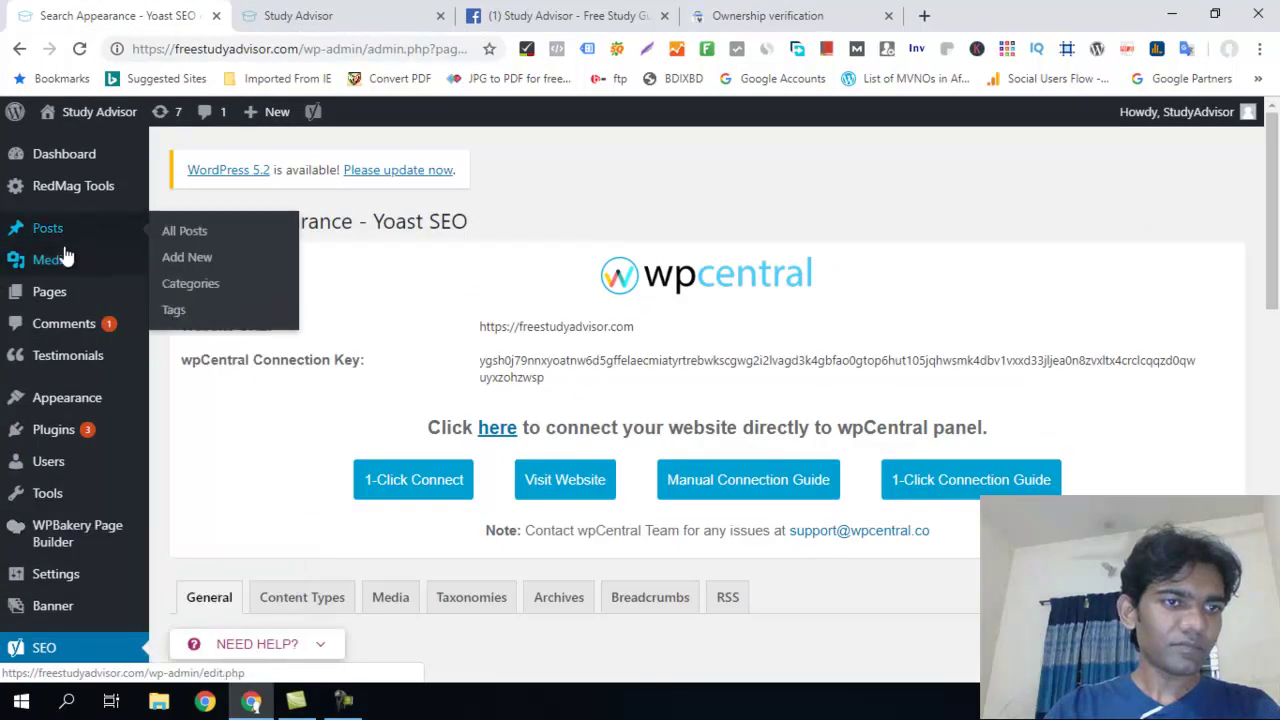
scroll(36, 355, down, 1)
mouse_move(75, 308)
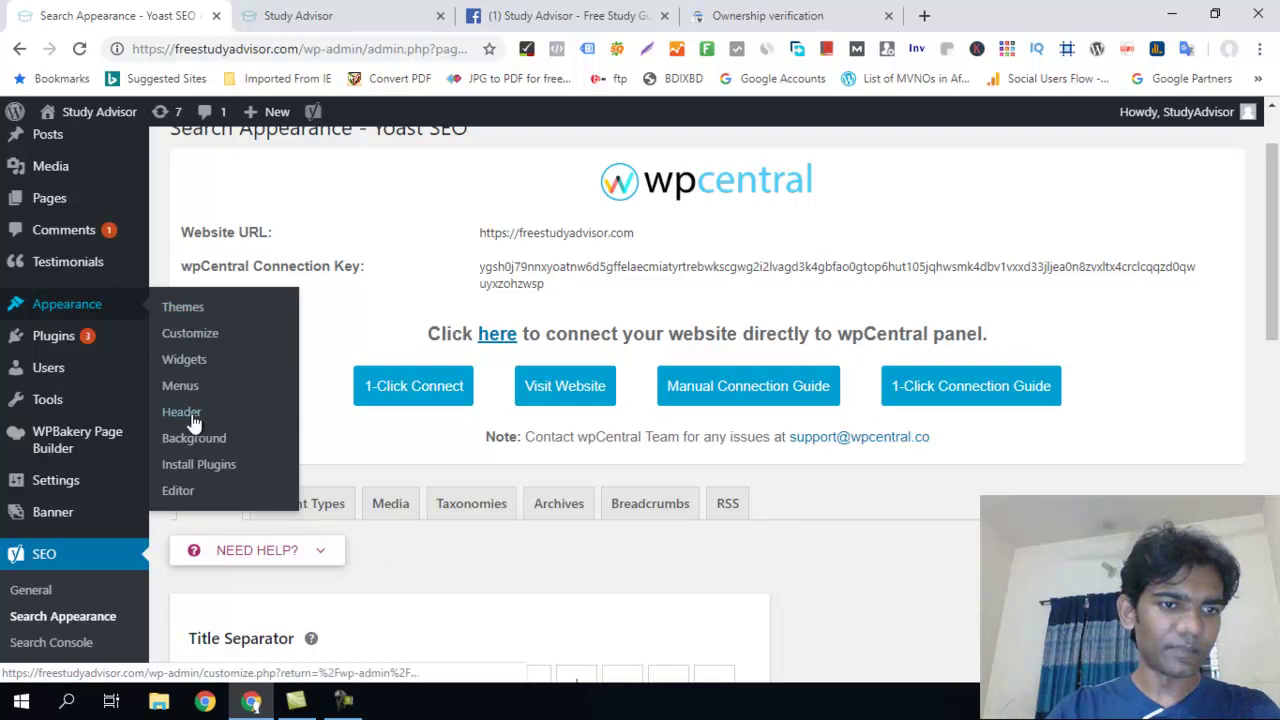
right_click(178, 492)
click(190, 502)
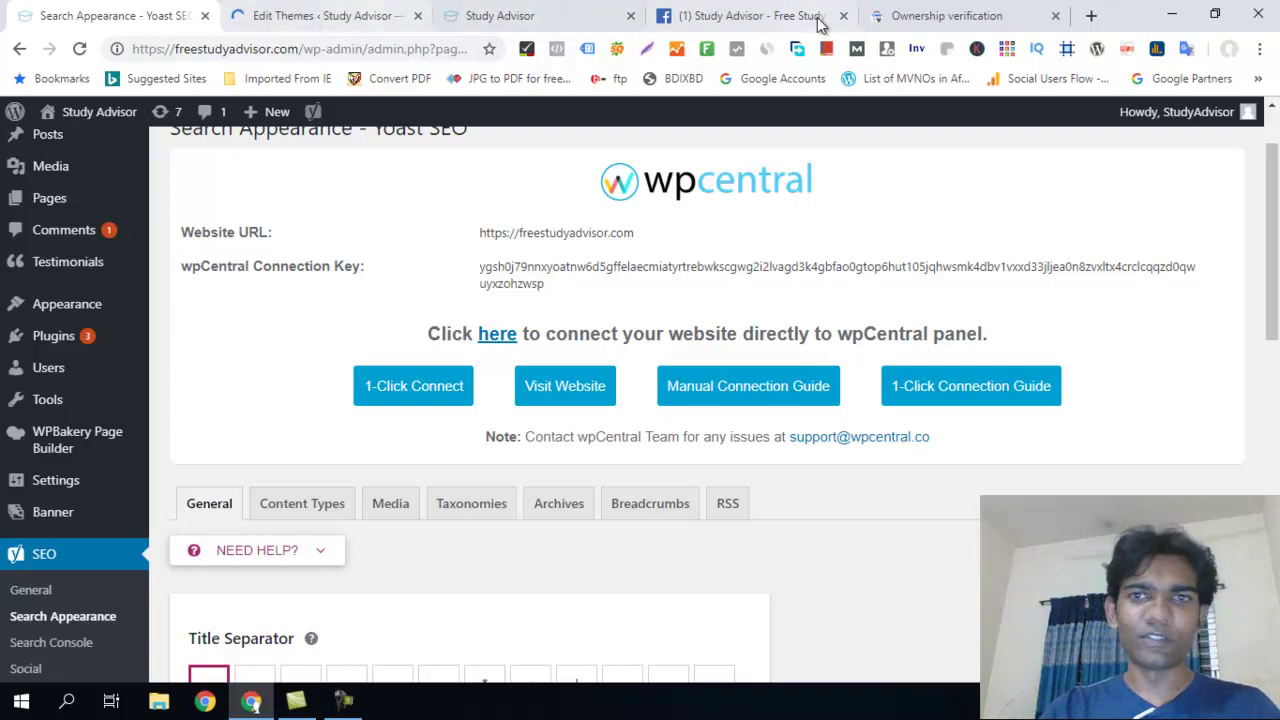
Step: Scroll through the Search Appearance page, then start a fresh blank tab
scroll(92, 366, down, 1)
scroll(546, 475, down, 3)
scroll(585, 414, up, 2)
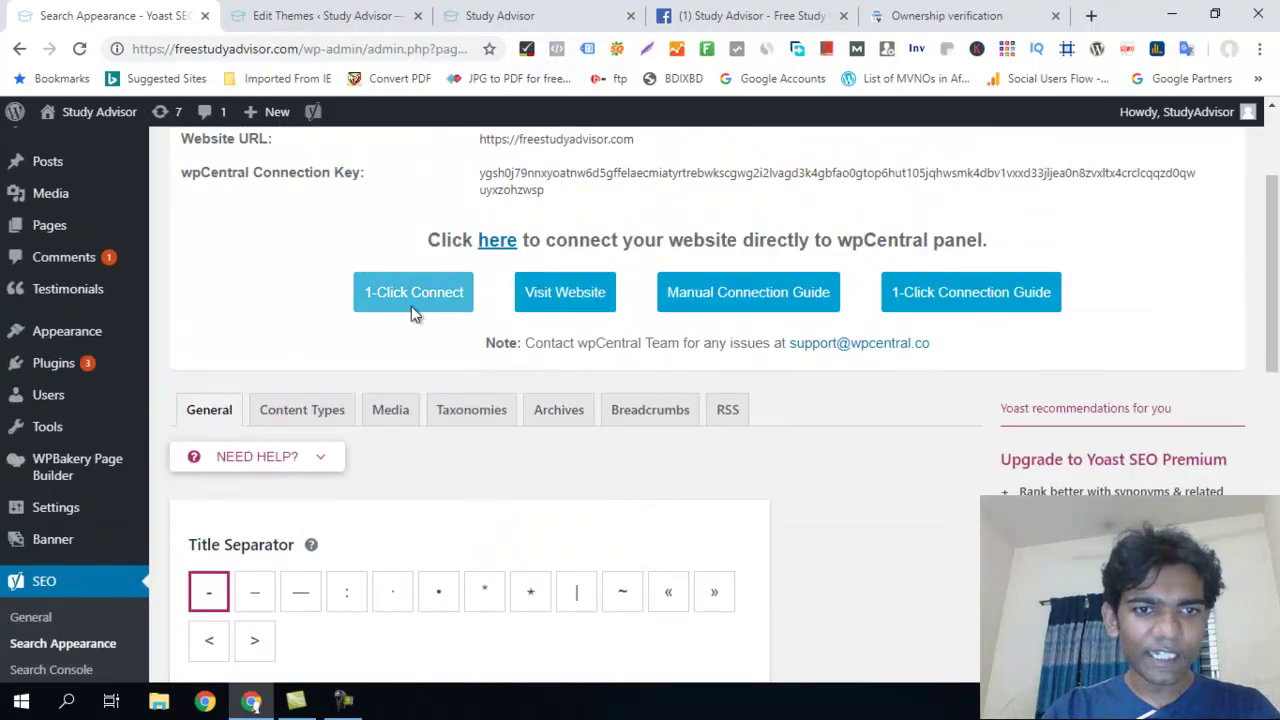
scroll(315, 412, down, 6)
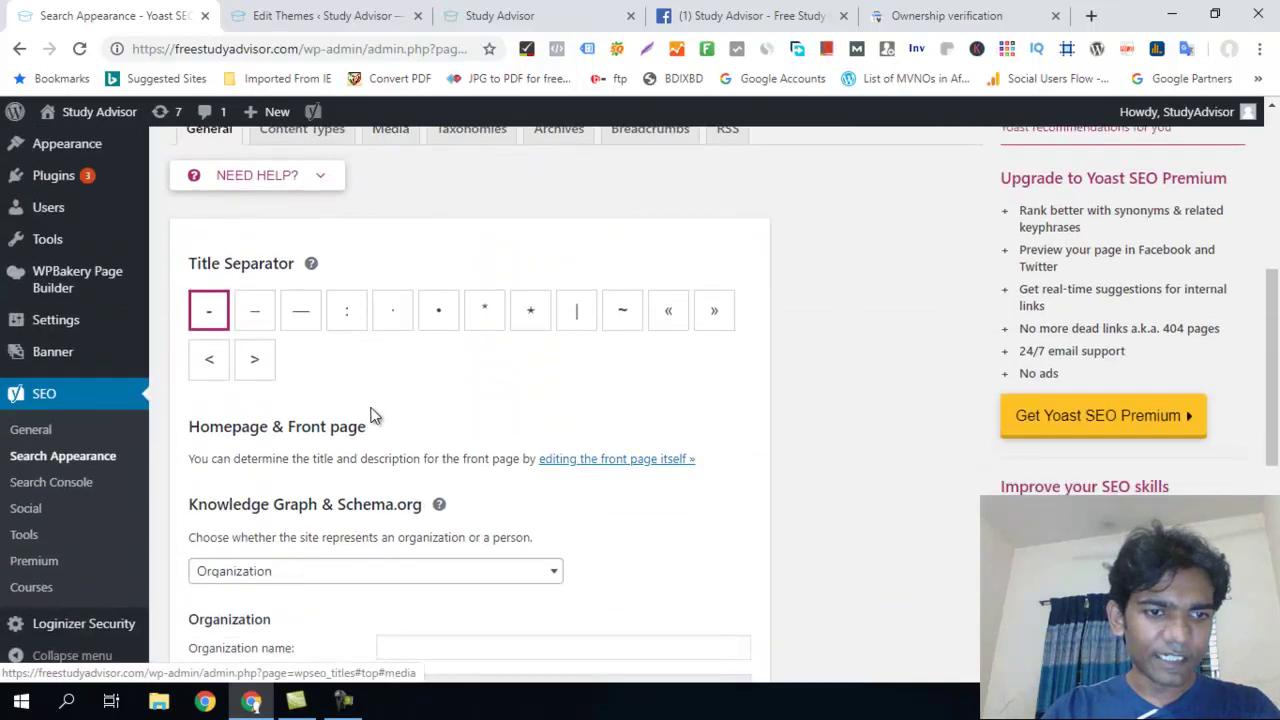
scroll(506, 288, up, 2)
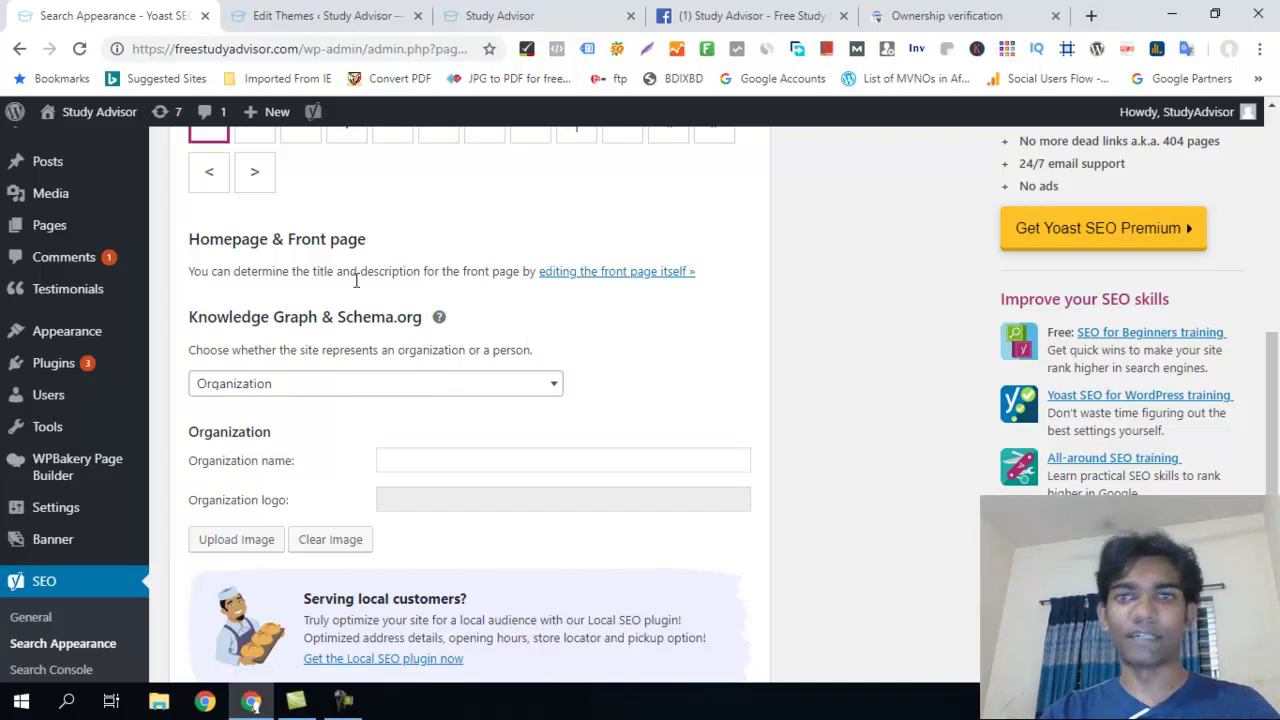
click(1094, 18)
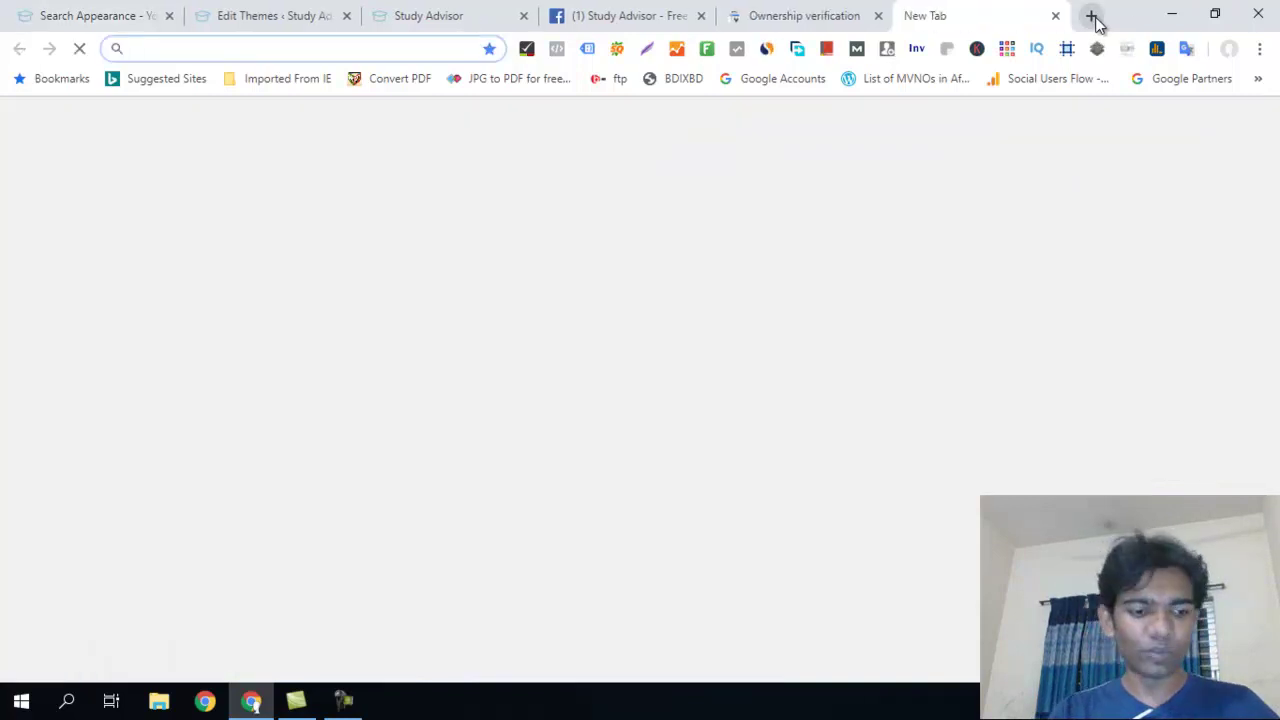
Step: Search Google for 'apple' to view Apple's knowledge panel, dismissing the location prompt
text(apple)
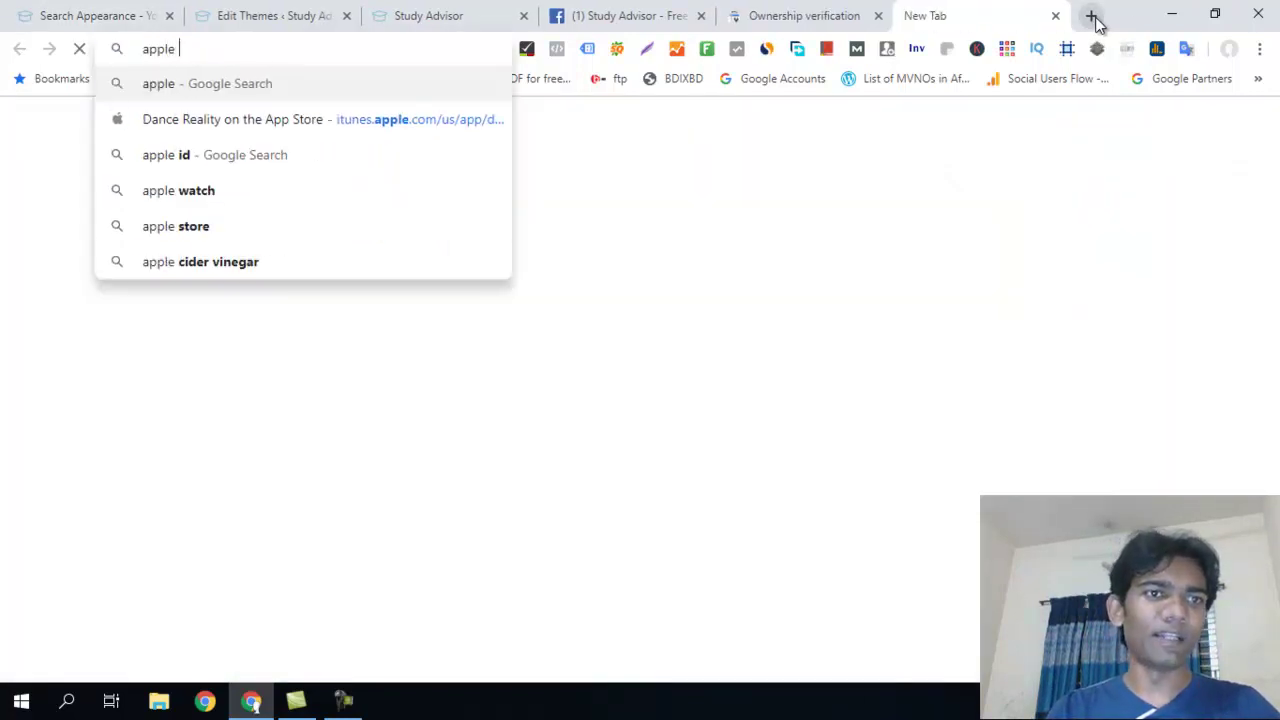
key(Return)
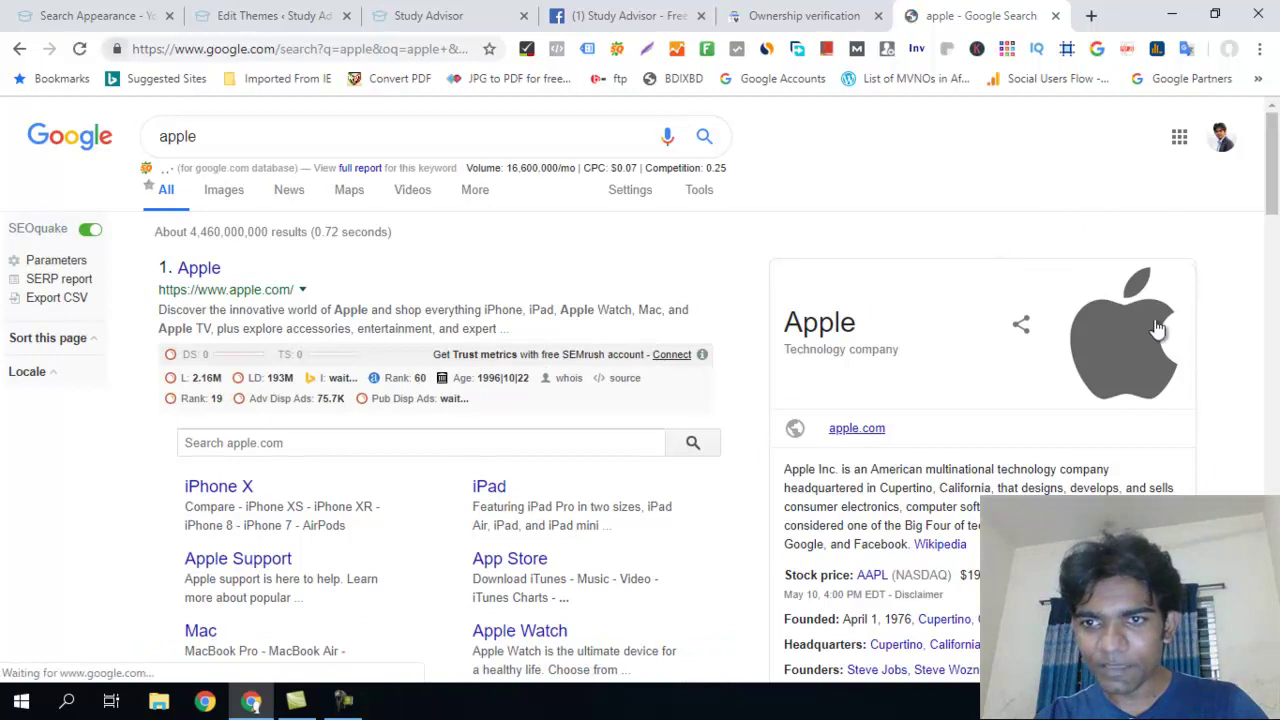
scroll(978, 396, down, 3)
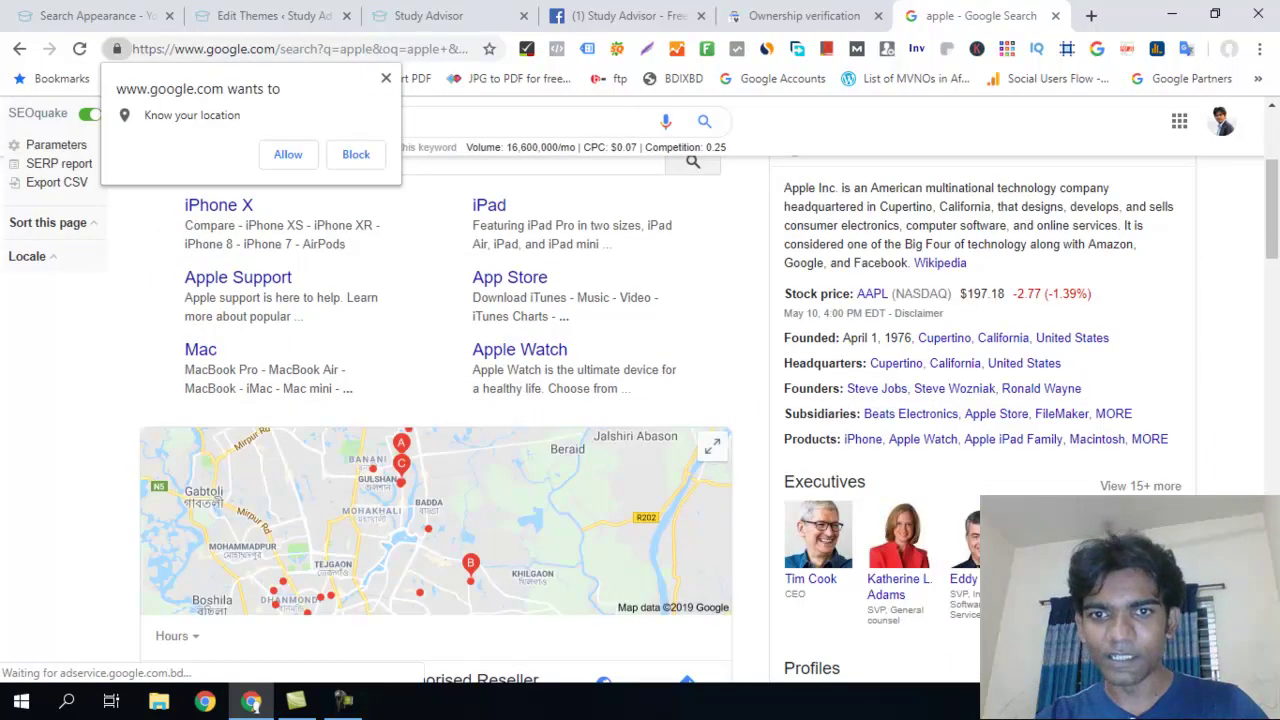
scroll(832, 470, down, 1)
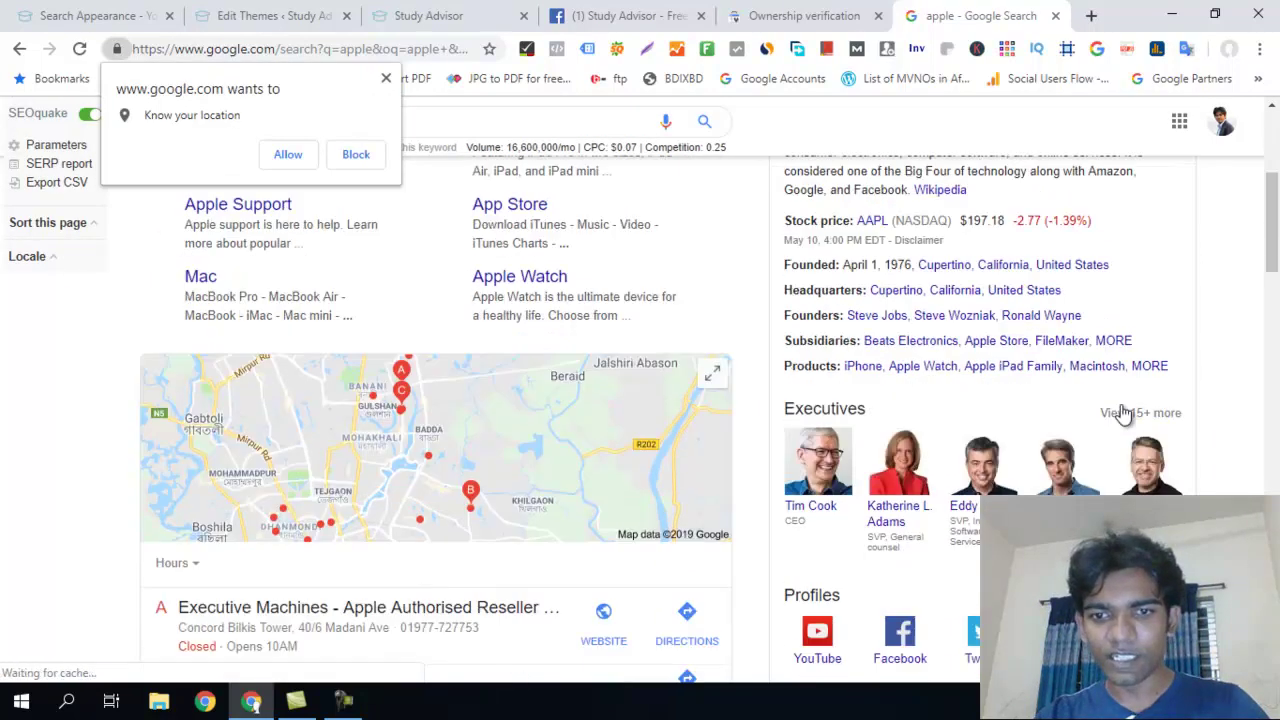
scroll(1026, 431, down, 2)
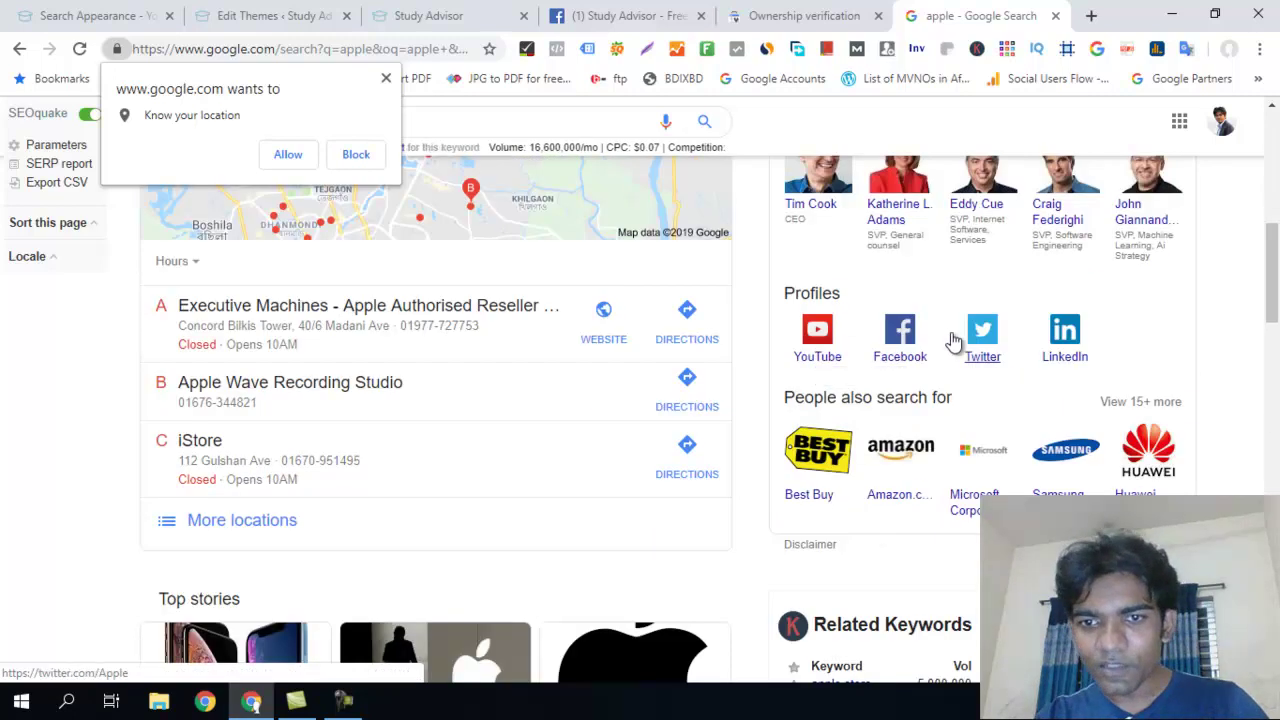
scroll(1120, 398, down, 2)
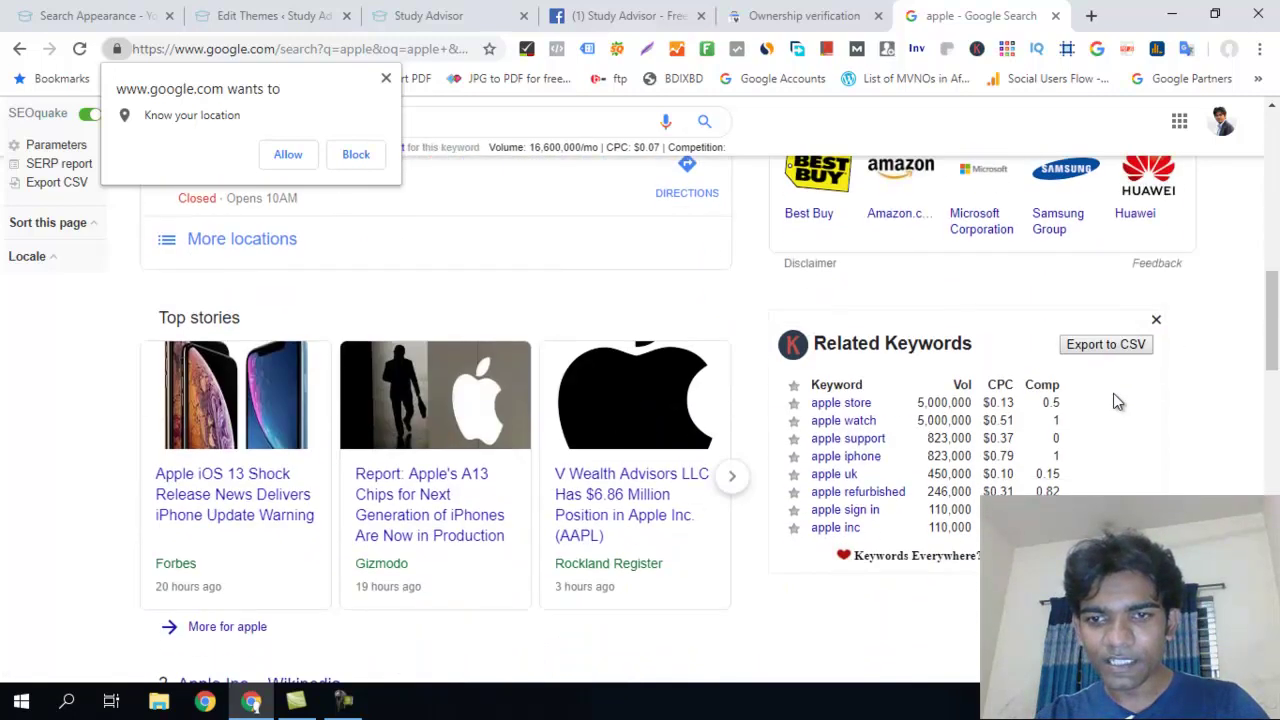
scroll(1100, 380, up, 3)
scroll(1083, 360, up, 5)
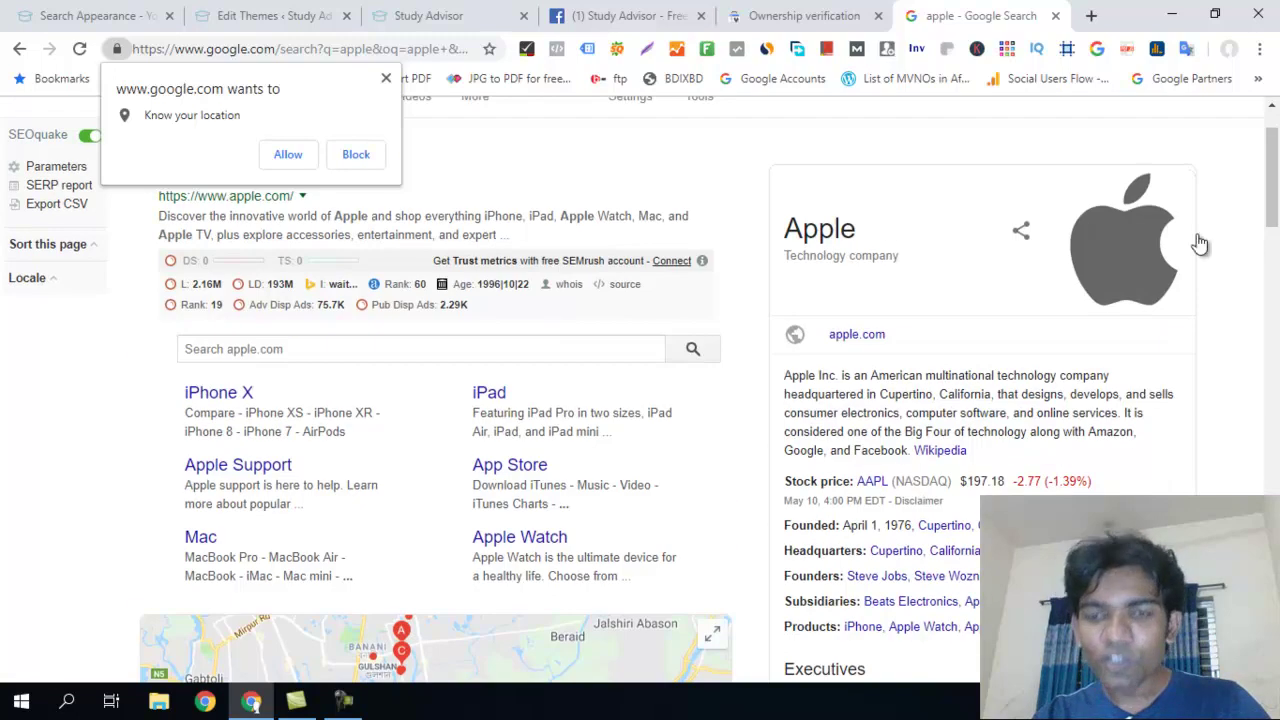
click(386, 78)
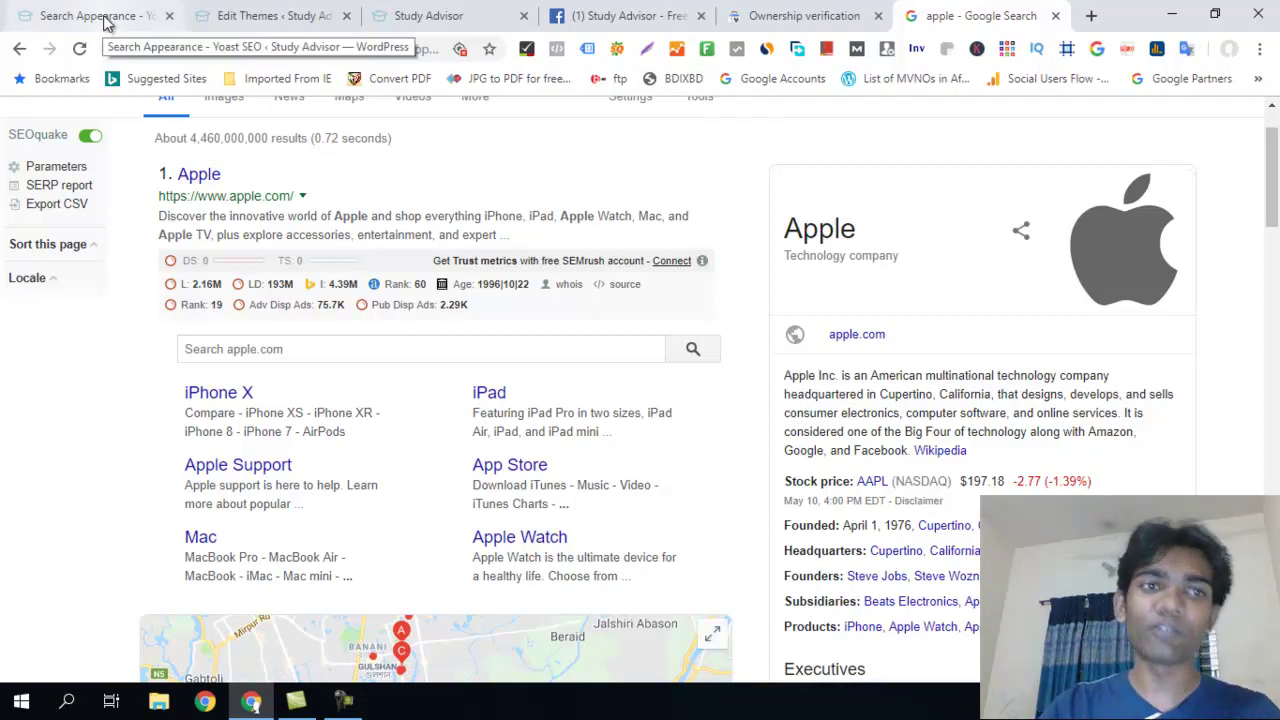
Step: Reload SEO > Search Appearance and scroll to the Knowledge Graph organization name and logo fields
click(262, 14)
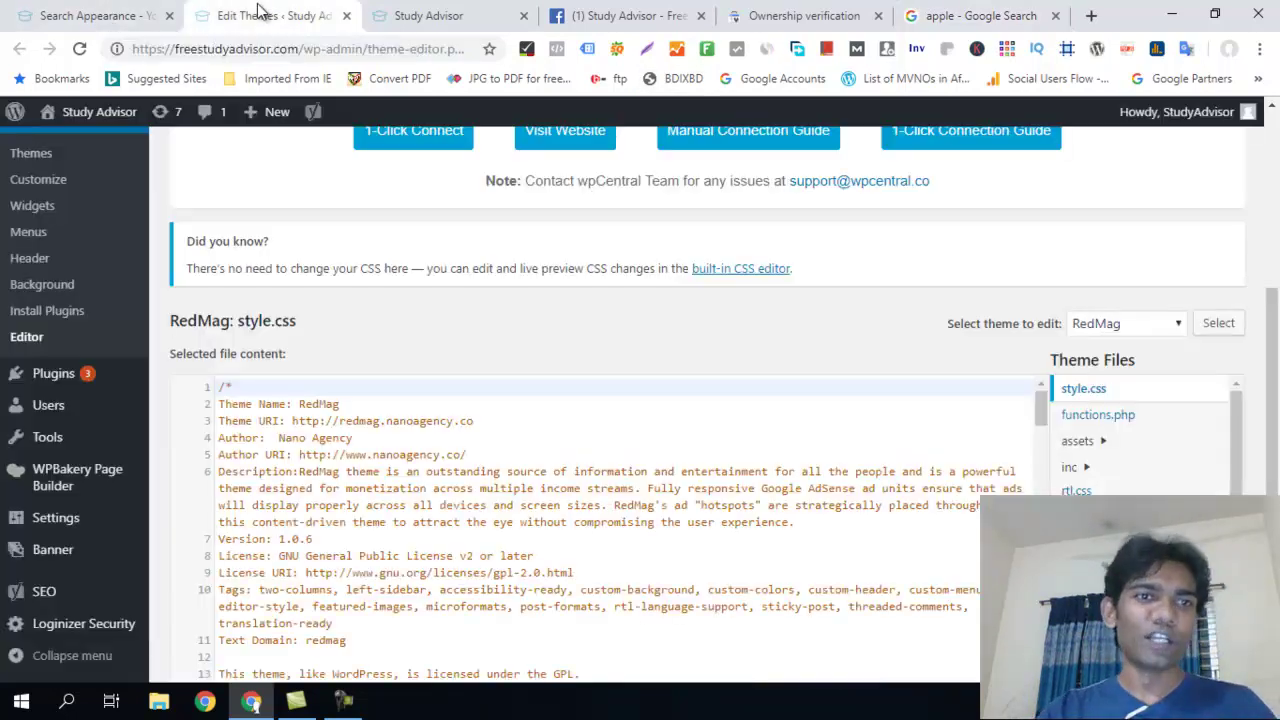
click(86, 14)
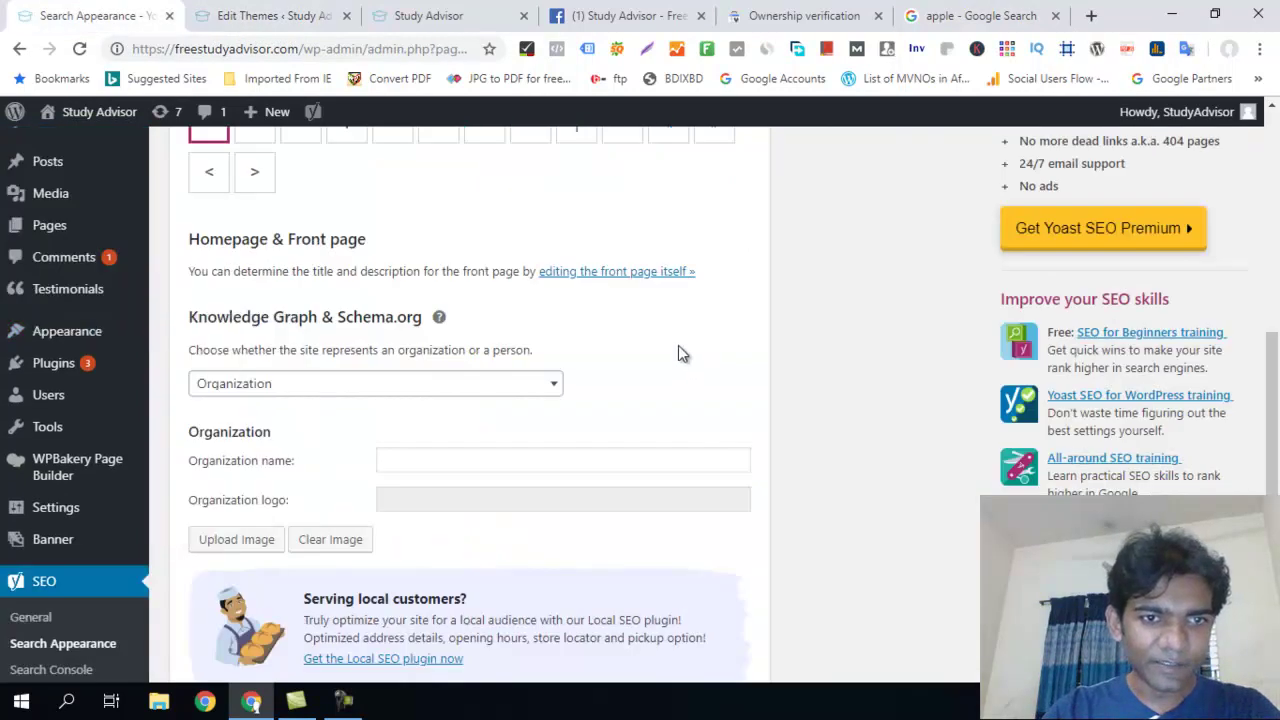
scroll(602, 385, up, 1)
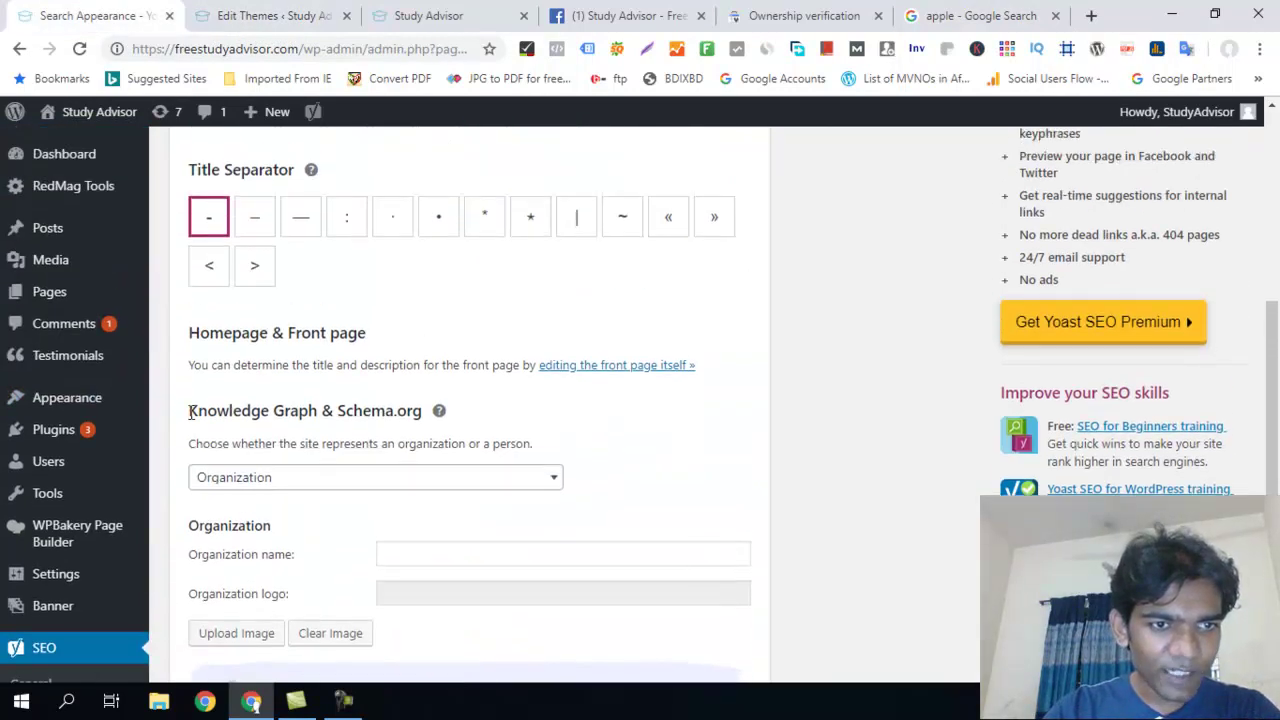
scroll(190, 411, up, 4)
scroll(90, 563, down, 3)
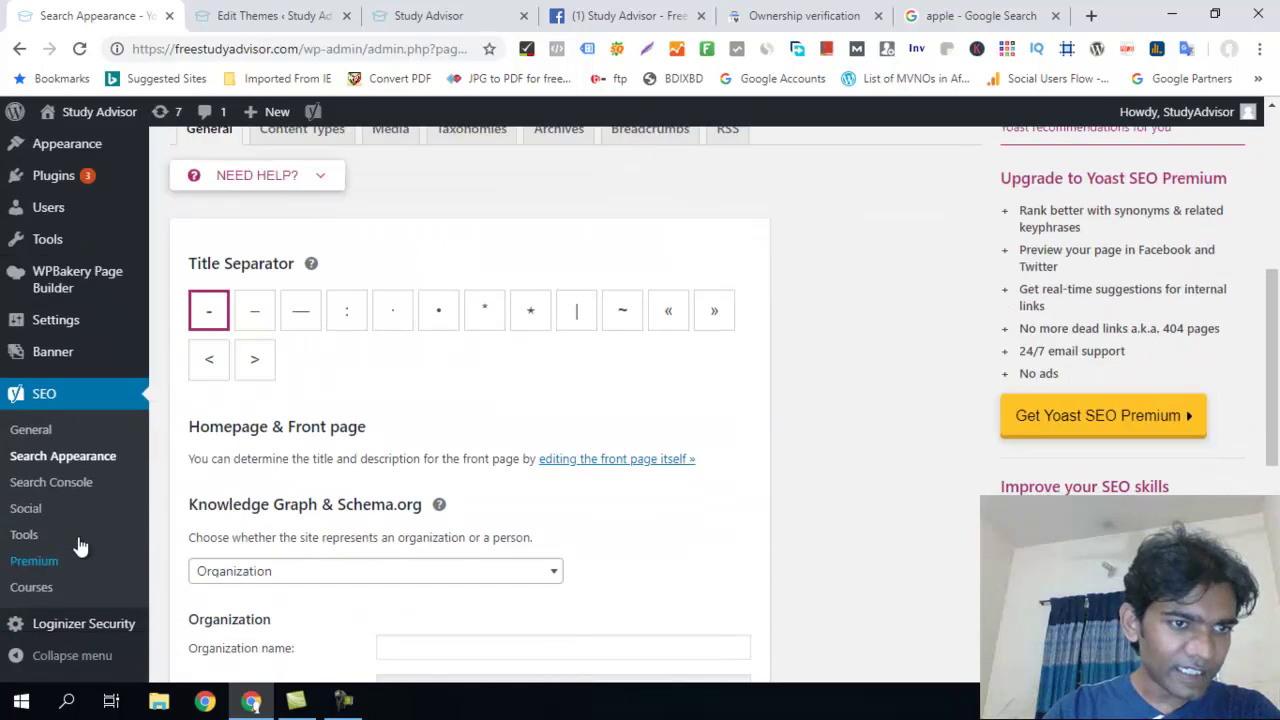
click(62, 458)
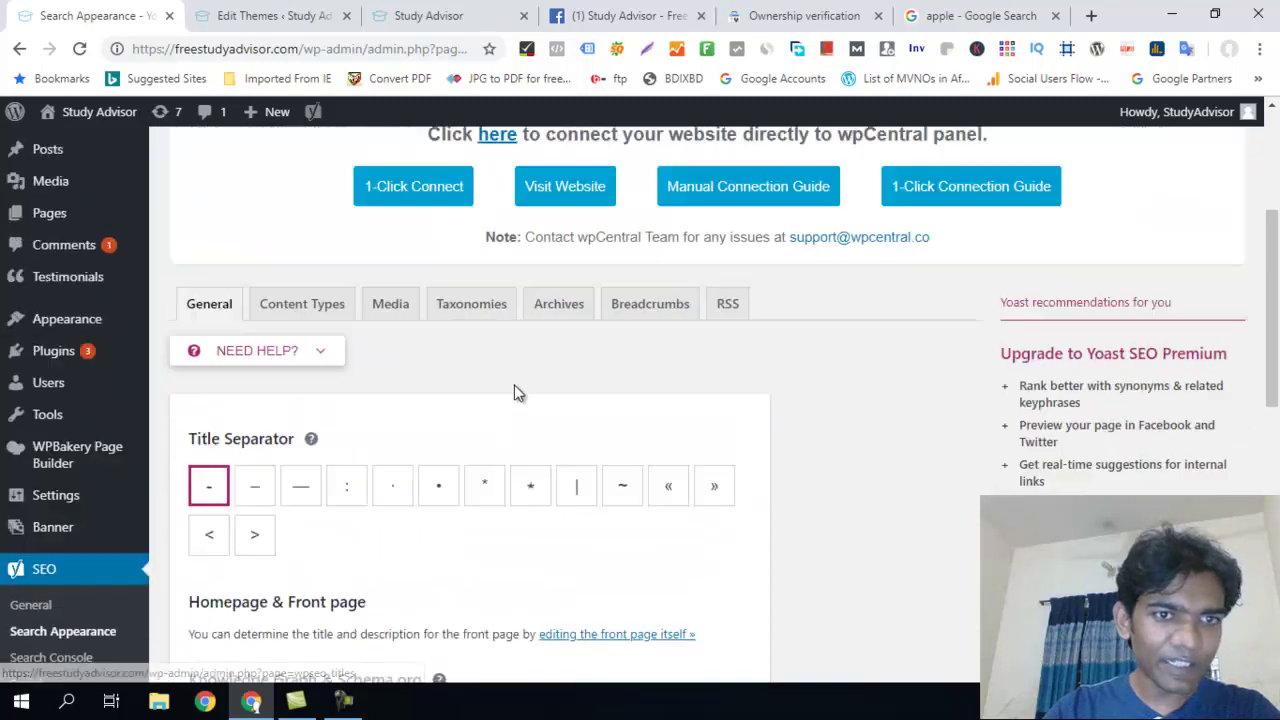
scroll(193, 420, down, 3)
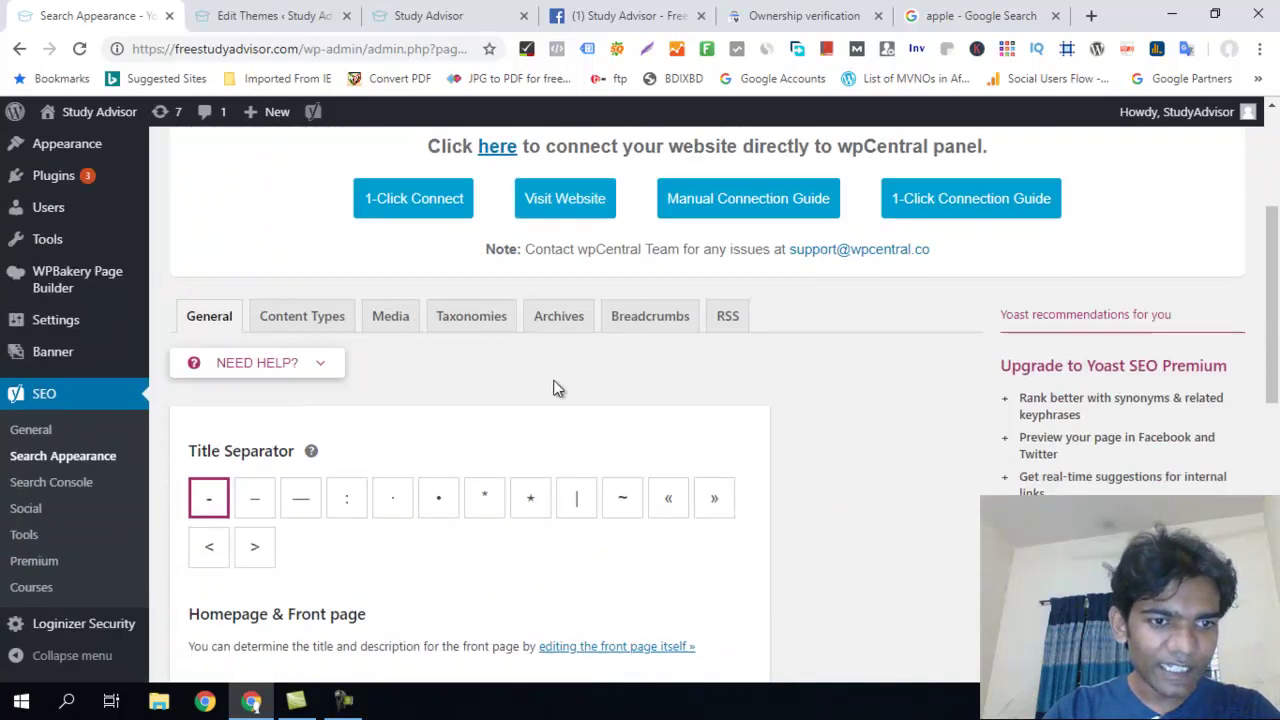
scroll(450, 400, down, 3)
scroll(374, 346, up, 2)
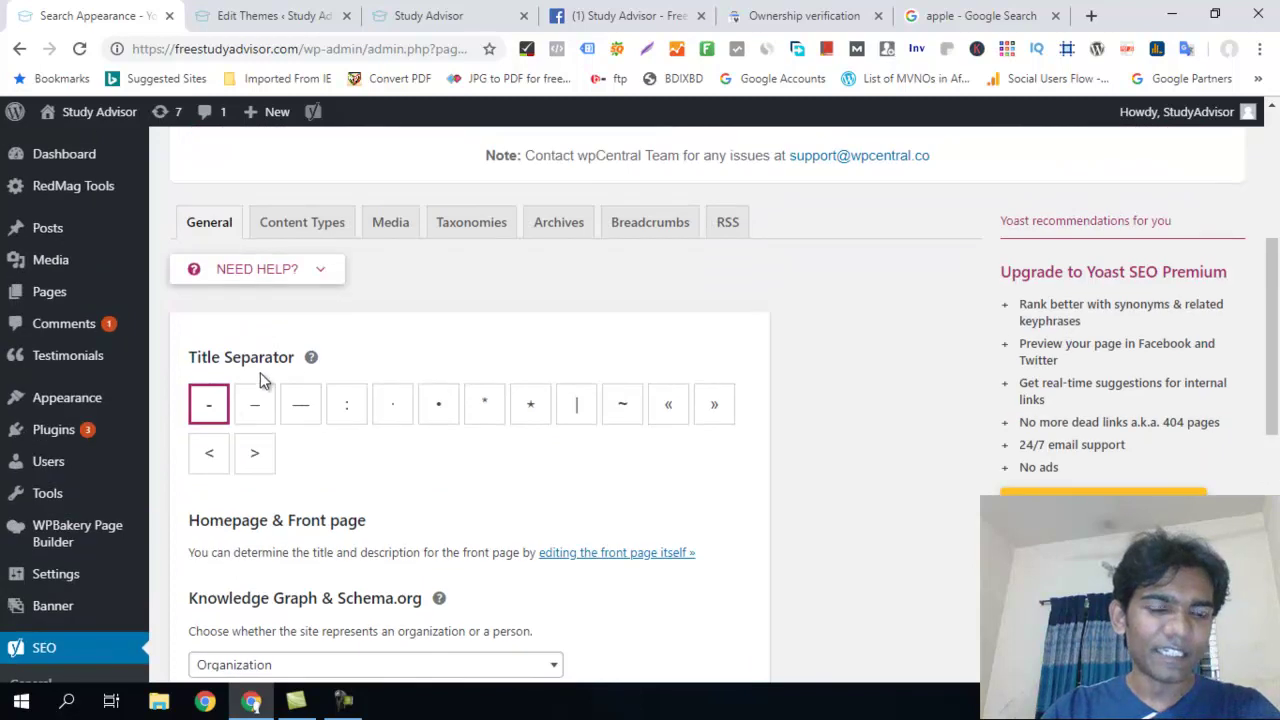
scroll(269, 376, down, 4)
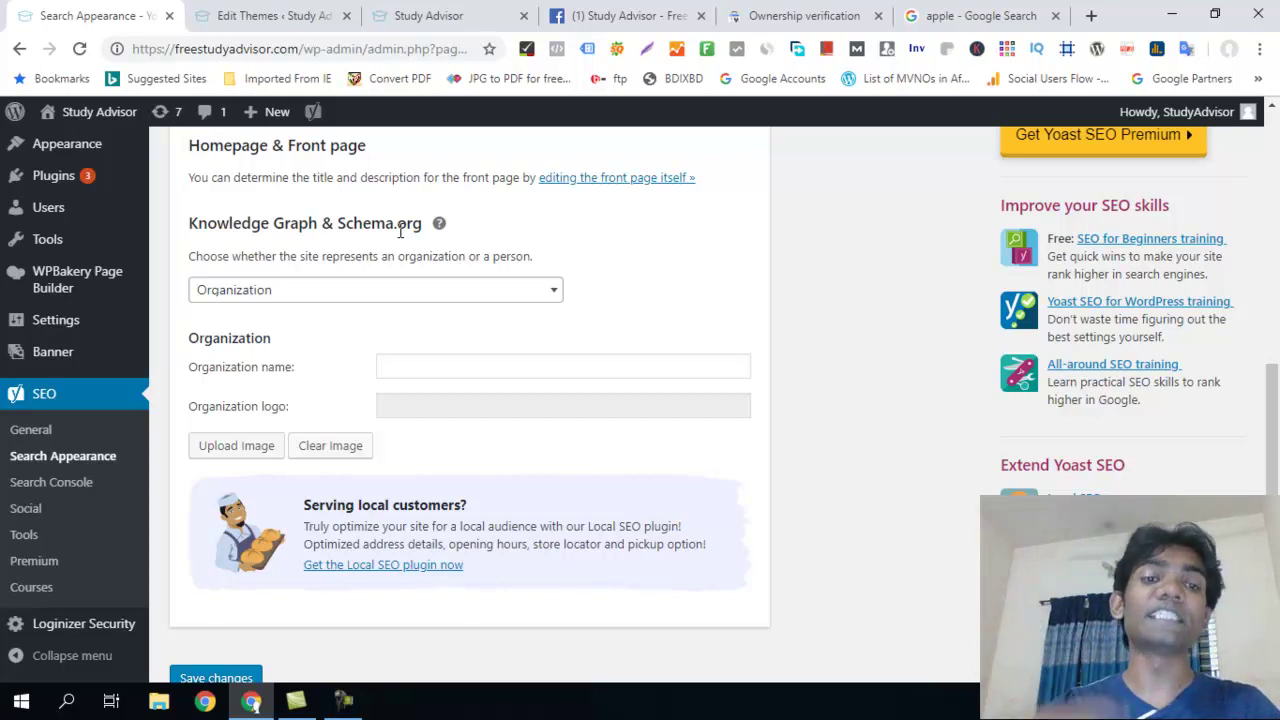
Step: Enter 'Study Advisor' as the Organization name and open the media library for the logo
click(553, 293)
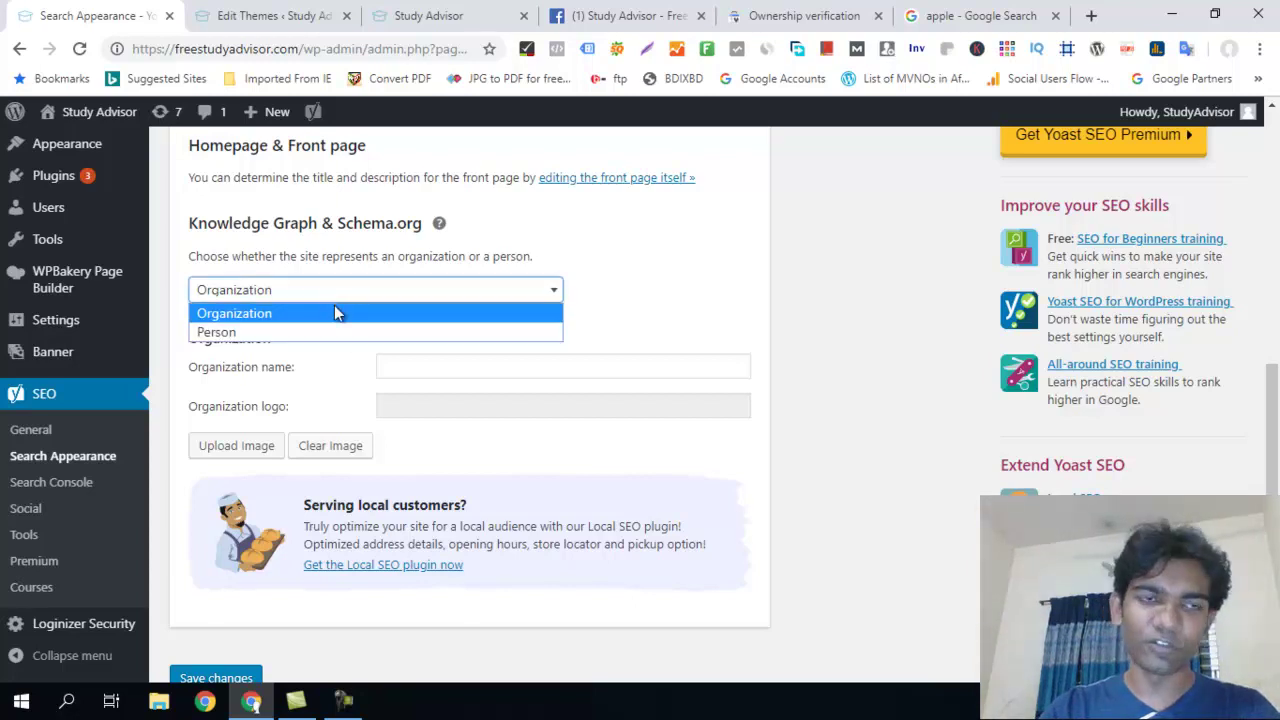
click(298, 16)
click(430, 16)
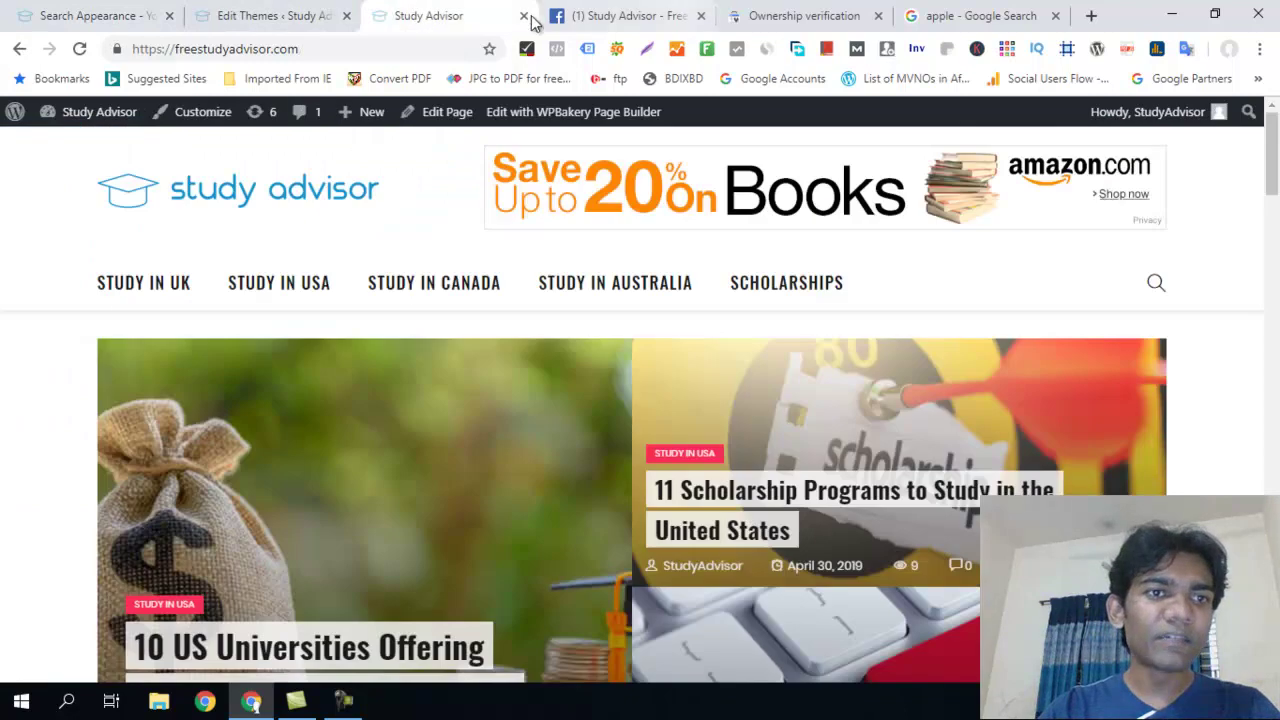
click(106, 20)
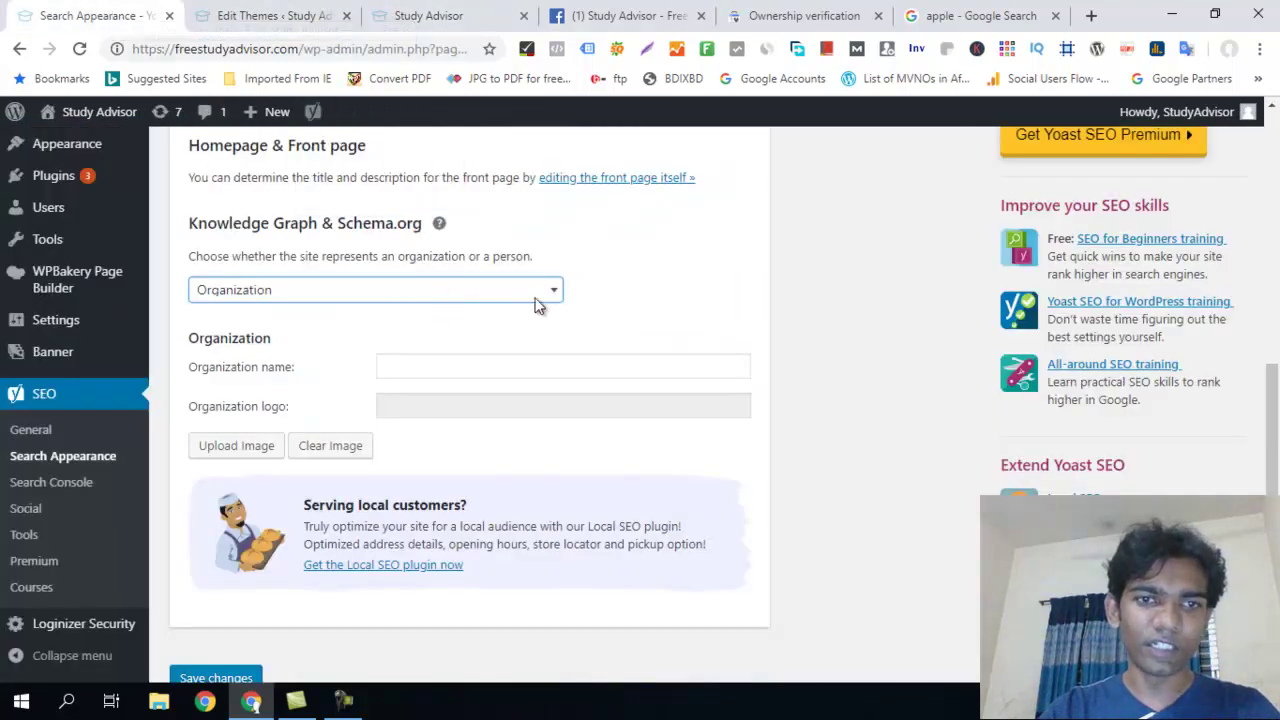
click(444, 370)
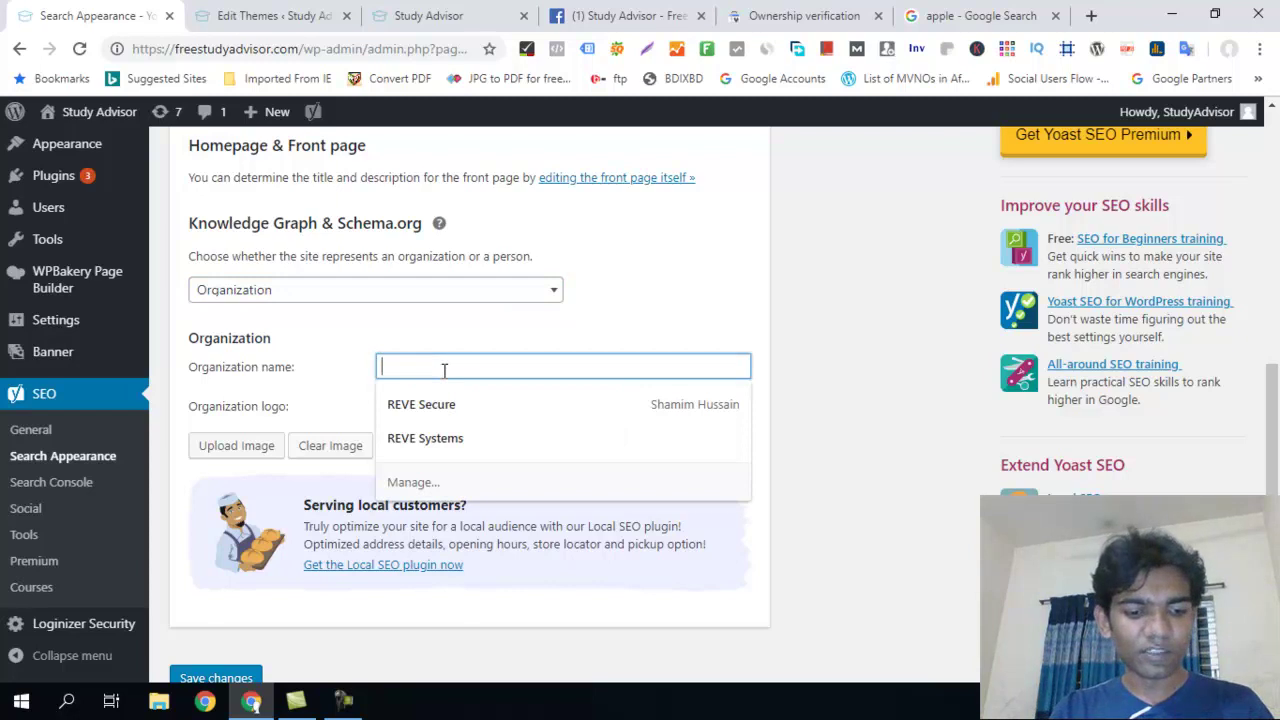
text(F)
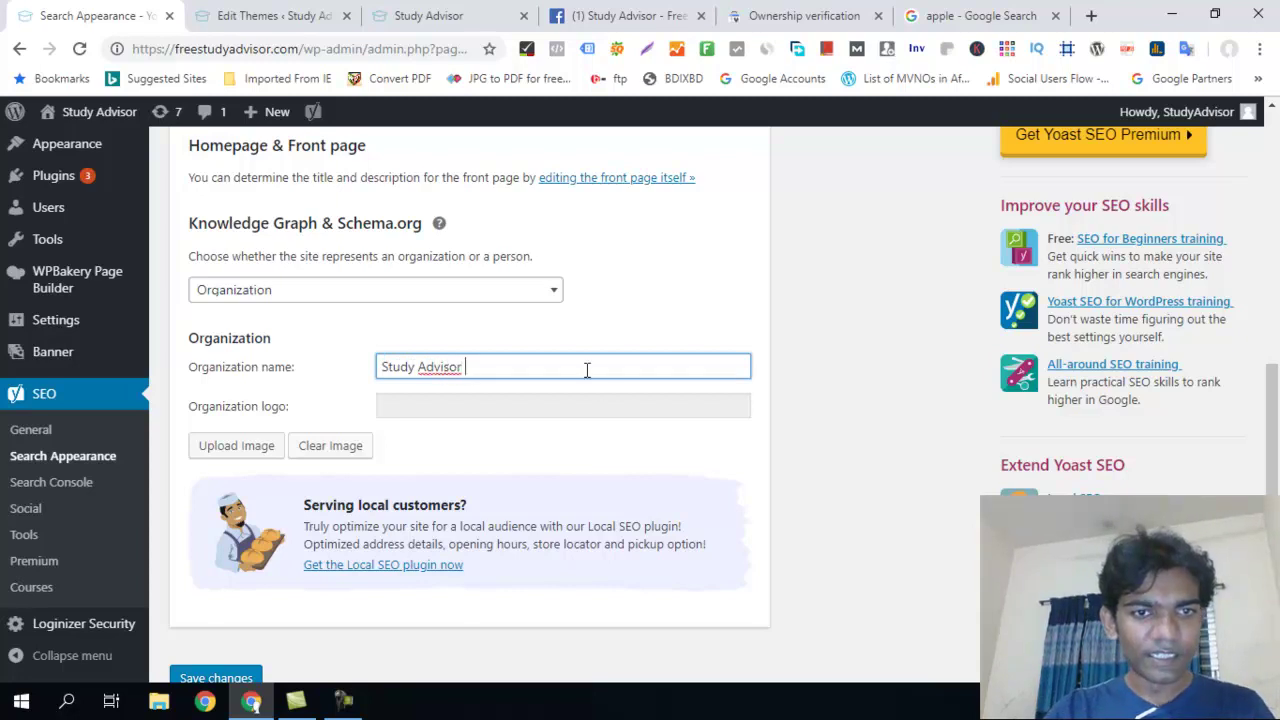
click(447, 406)
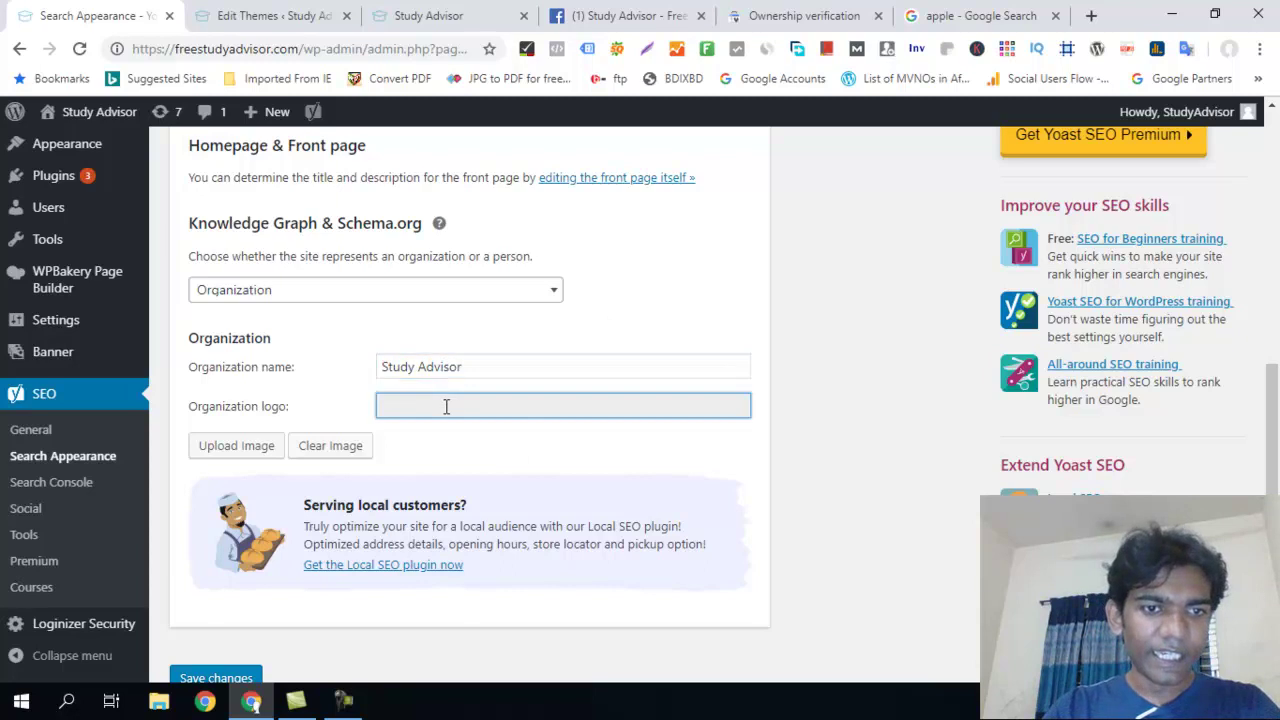
click(251, 450)
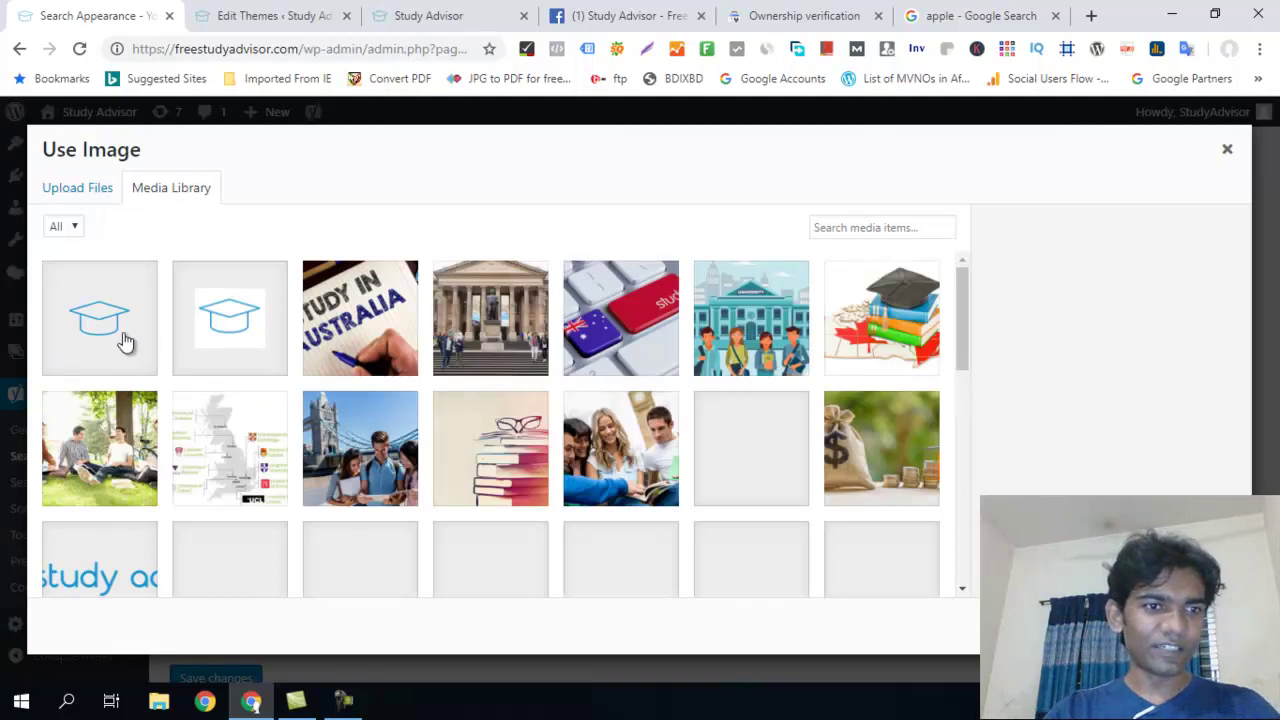
Step: Select the logo.png image and set its title and alt text to 'Study Advisor - Logo'
click(115, 566)
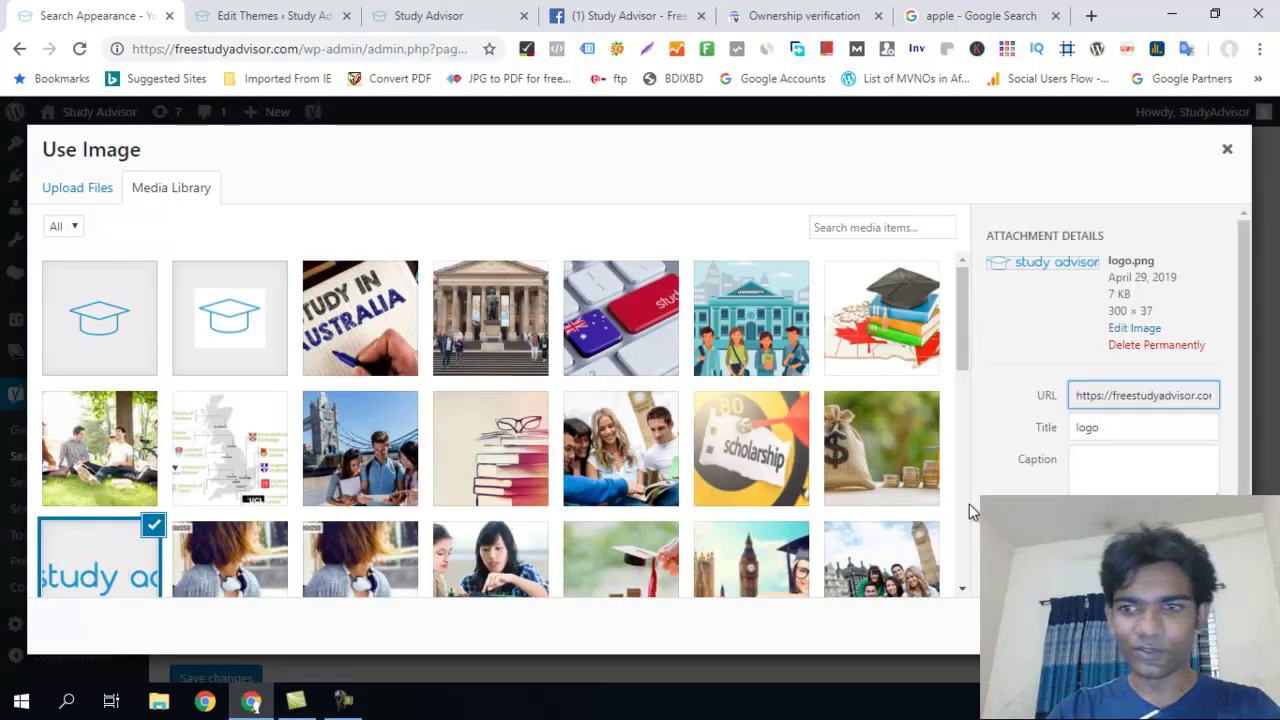
scroll(1110, 400, down, 1)
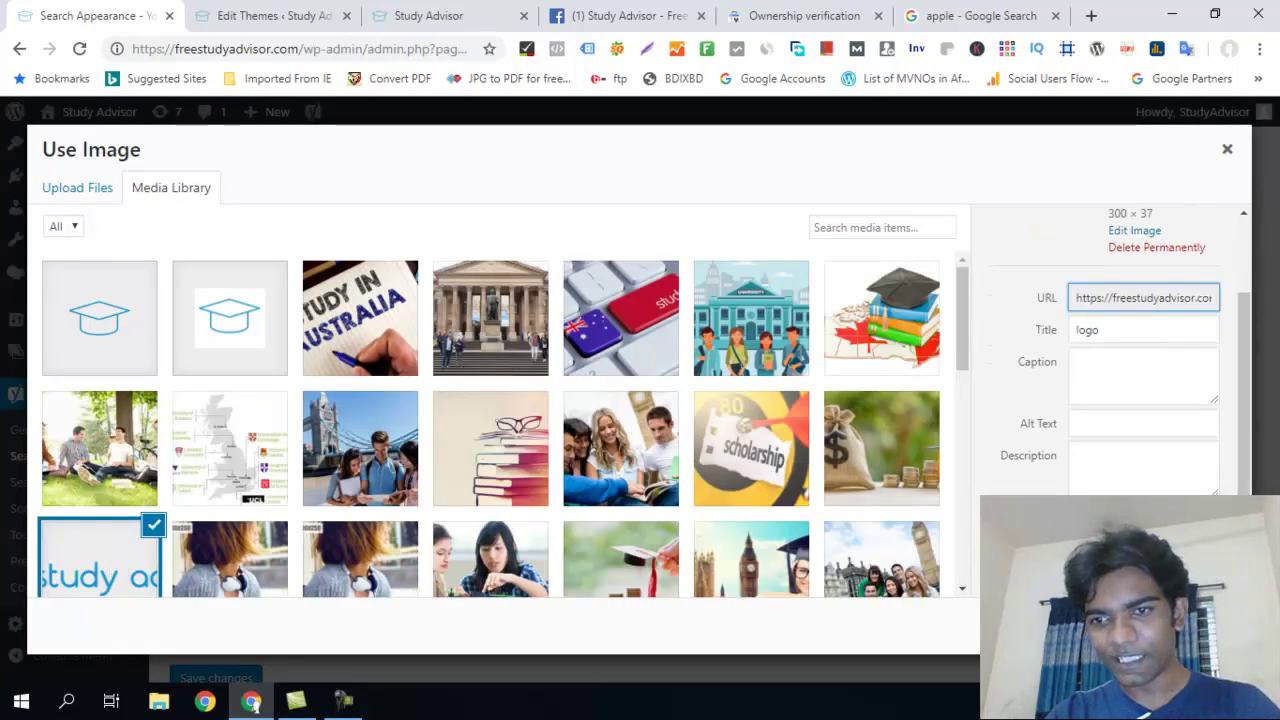
drag(1134, 334, 1008, 352)
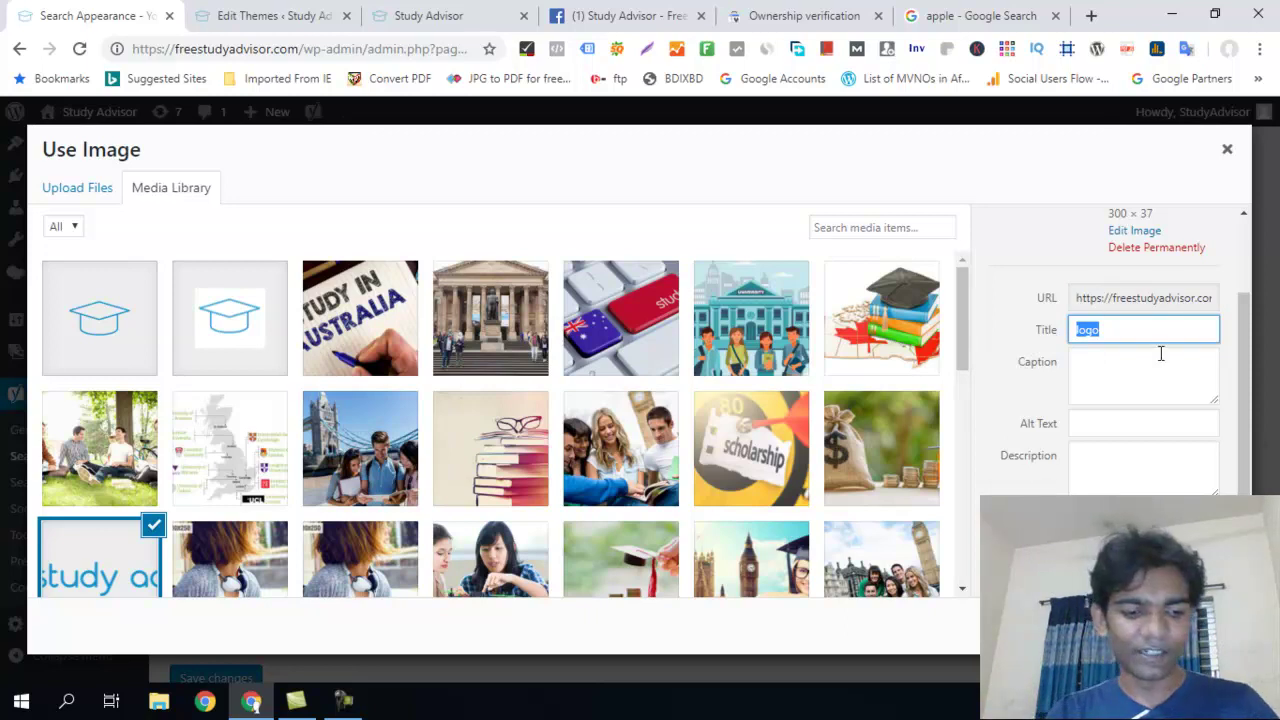
text(Study Advi)
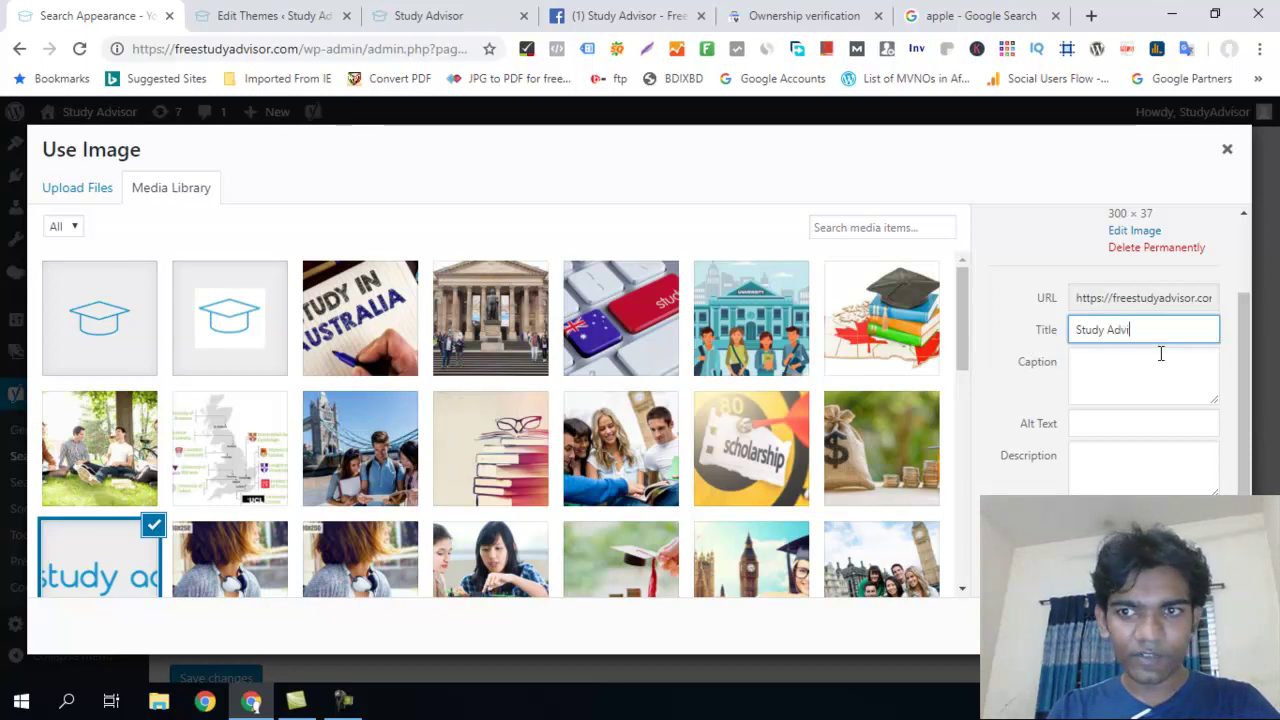
text(sor - Logo)
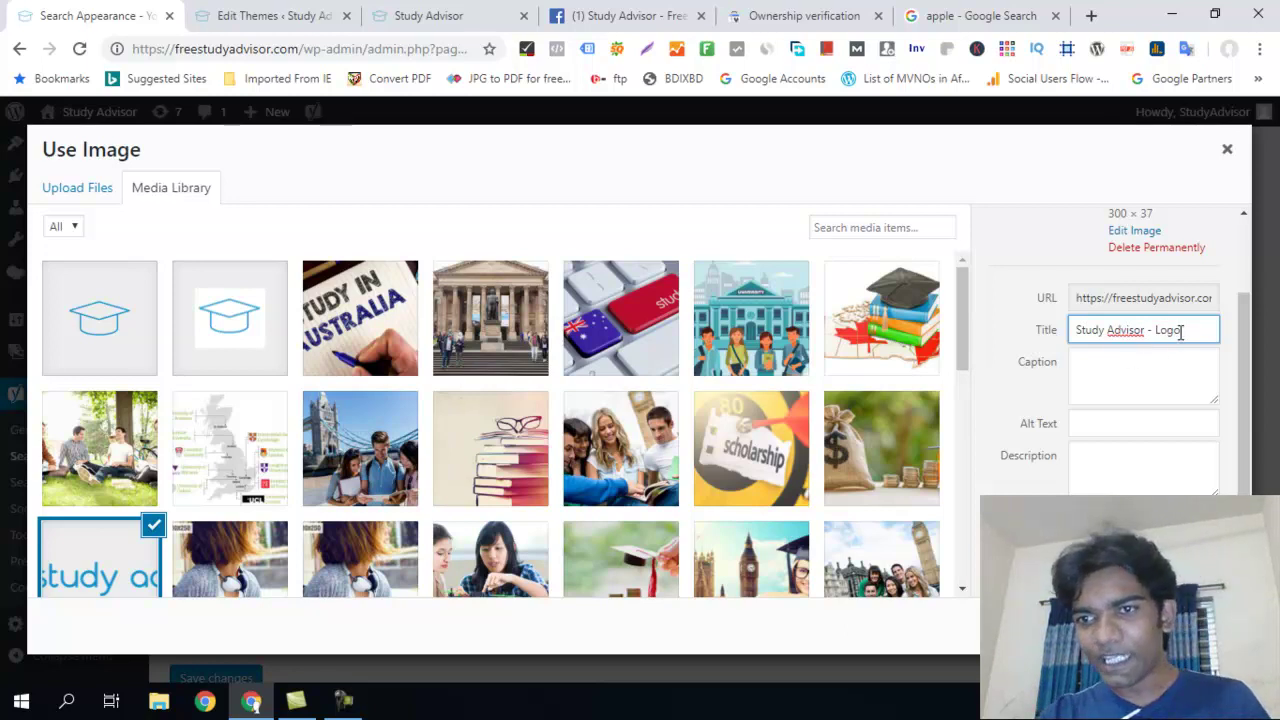
key(ctrl+a)
key(ctrl+c)
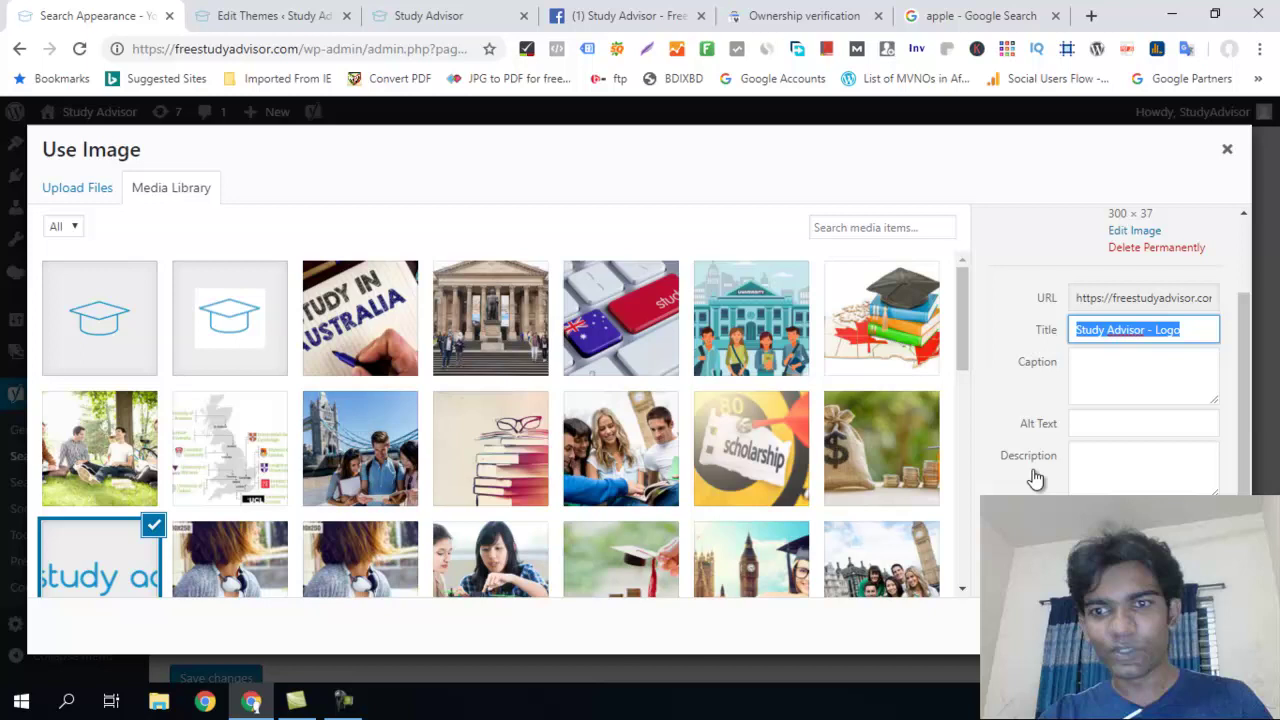
click(1131, 424)
key(ctrl+v)
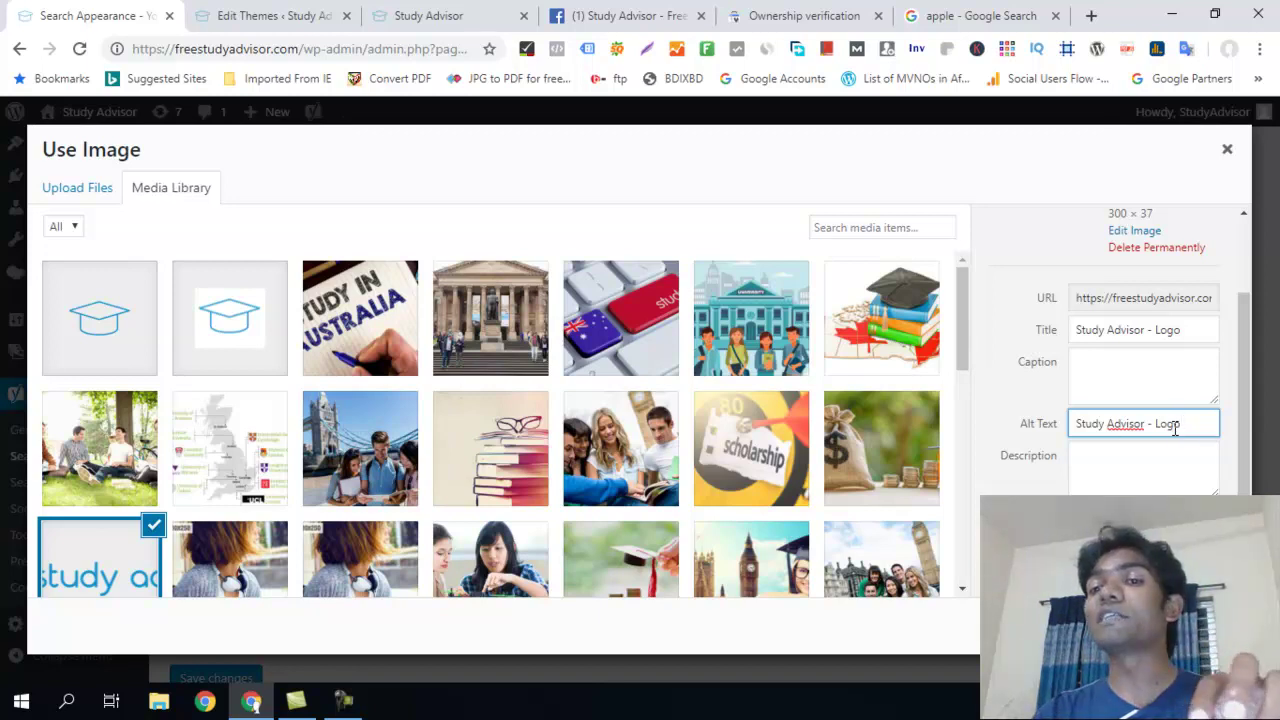
Step: Use the chosen image as the organization logo and save the Search Appearance settings
click(1190, 625)
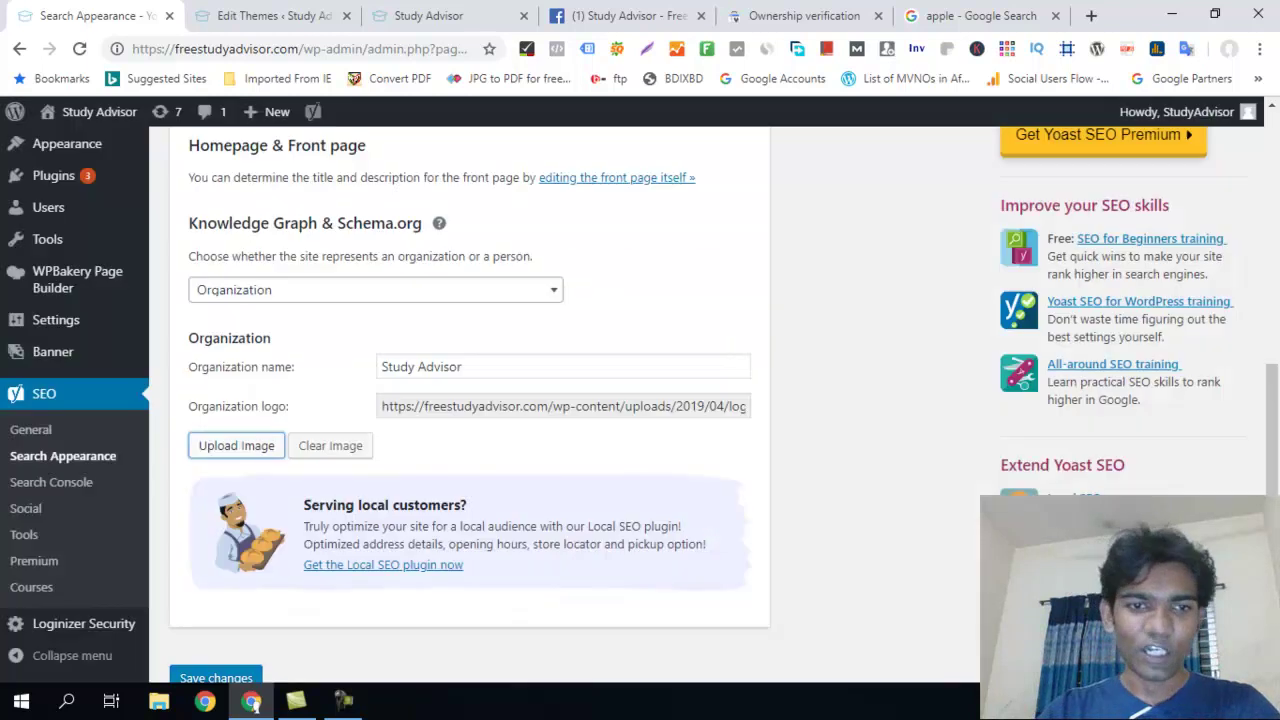
scroll(546, 366, down, 3)
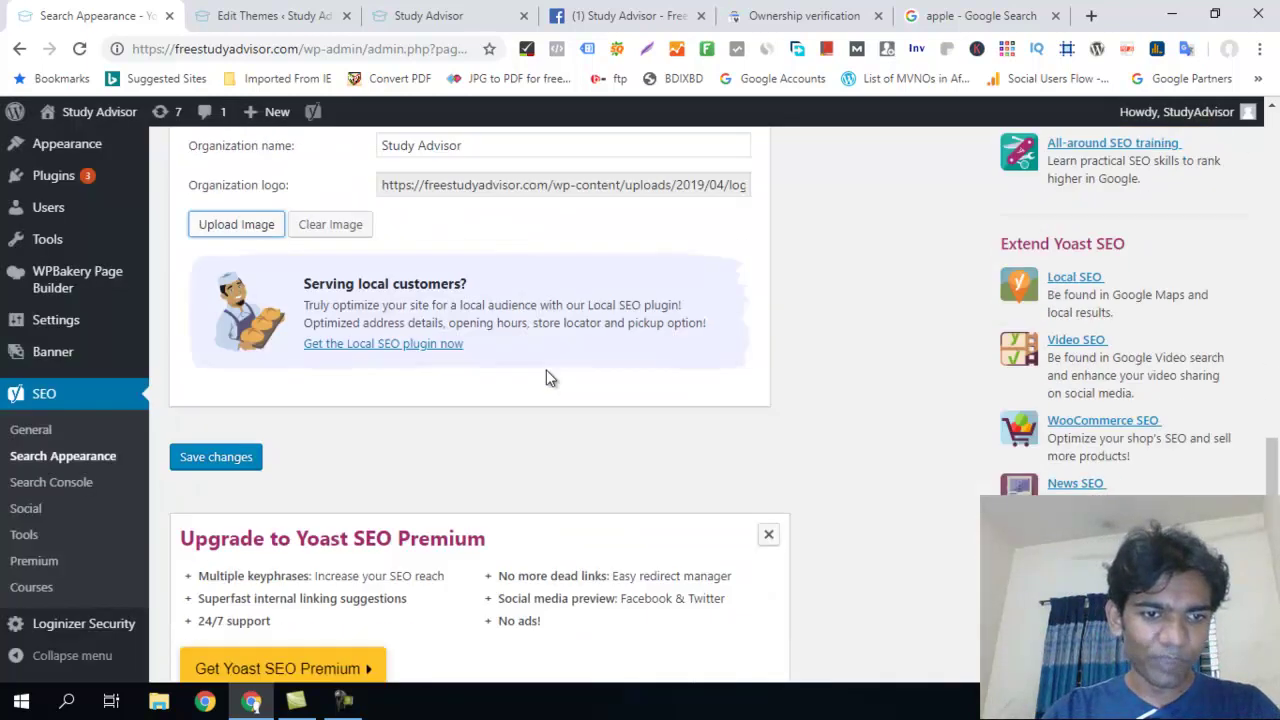
scroll(551, 386, up, 8)
scroll(551, 386, up, 2)
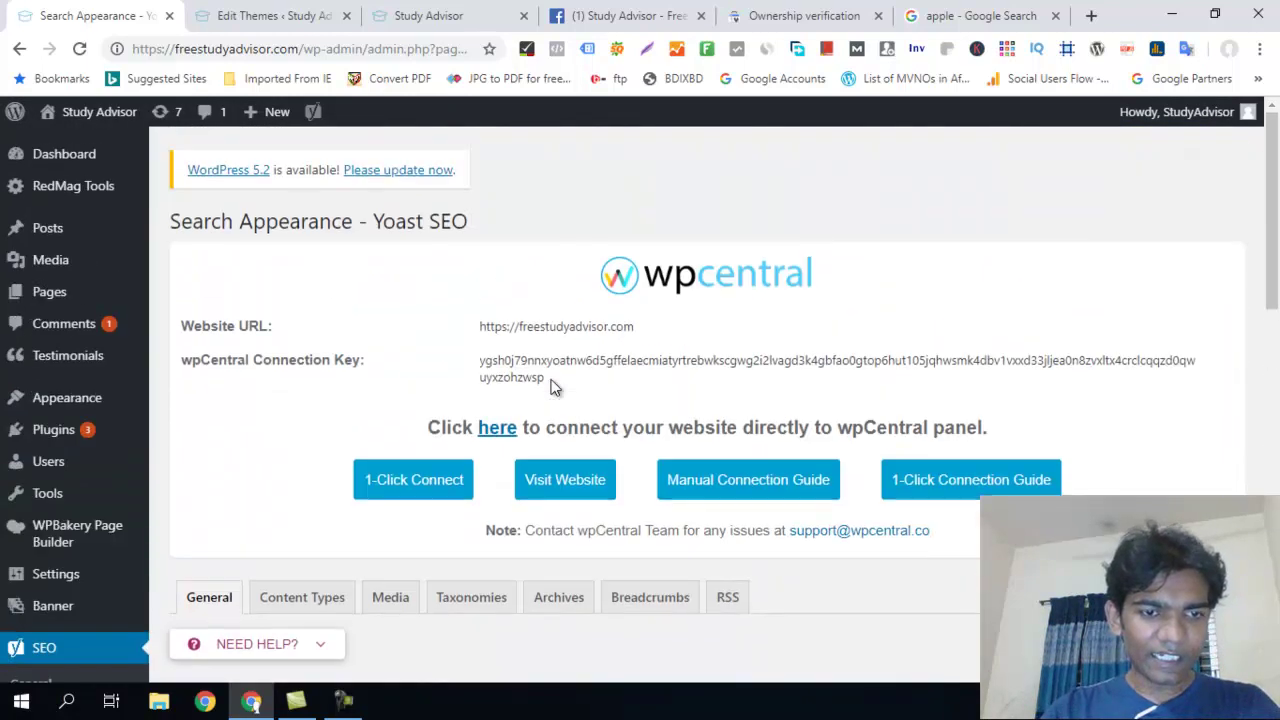
scroll(557, 386, down, 9)
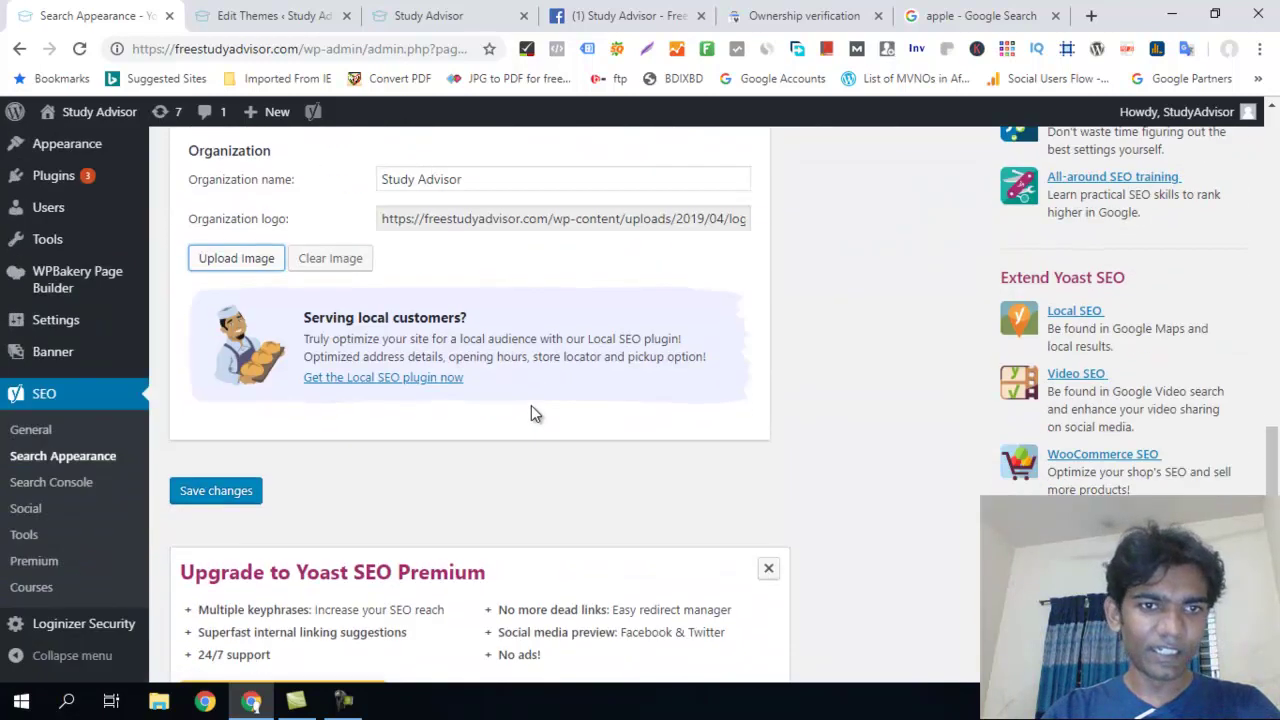
click(215, 490)
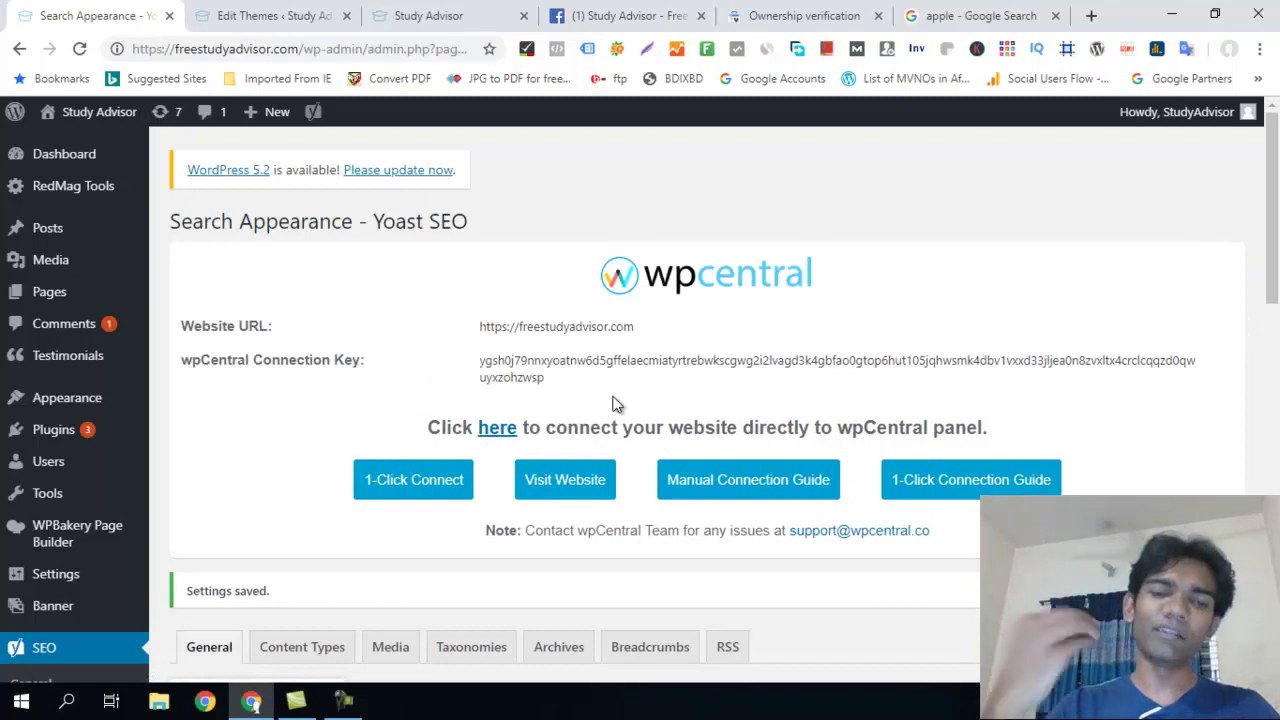
Step: Check the apple Google results, theme editor and homepage tabs, then return to Search Appearance
click(940, 12)
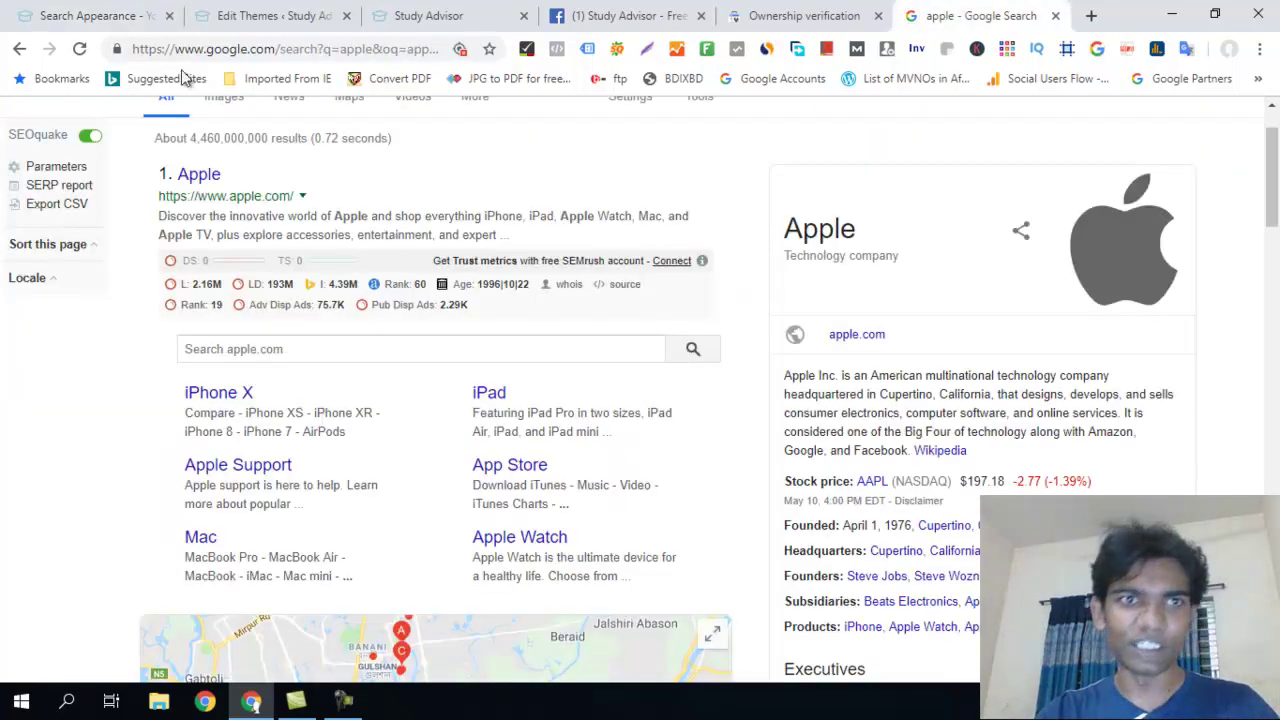
click(255, 15)
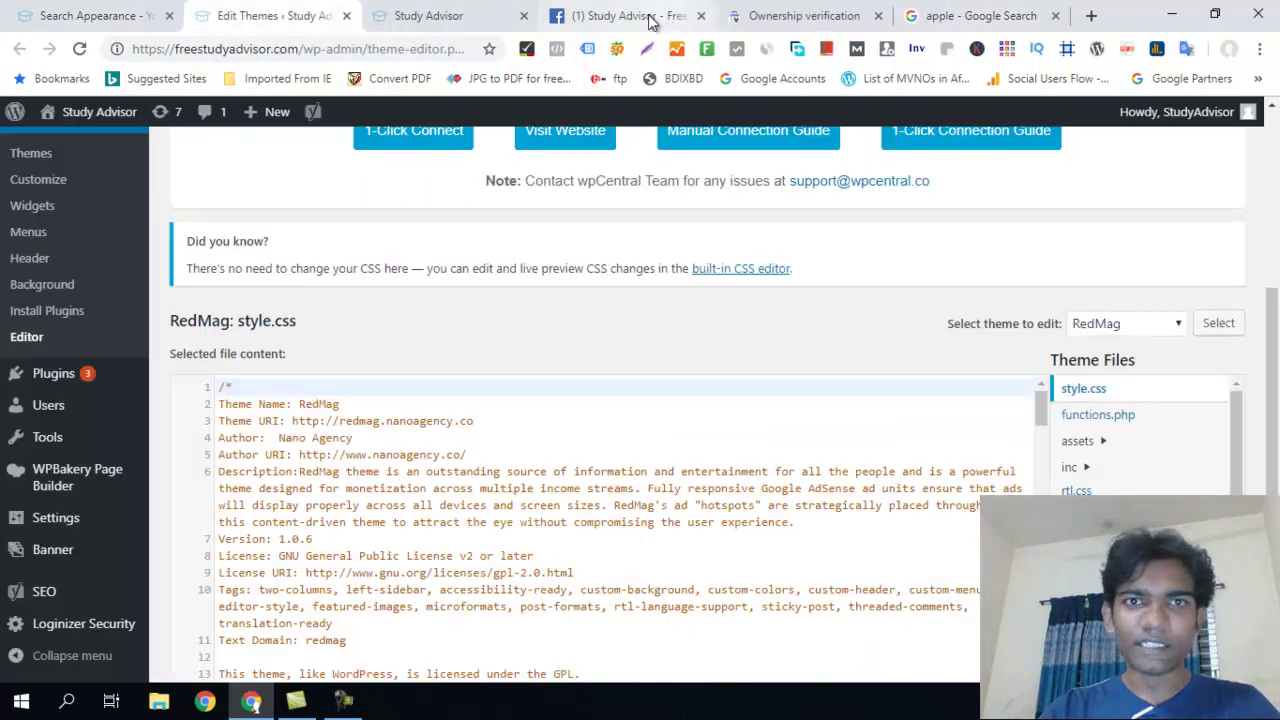
click(438, 18)
click(120, 15)
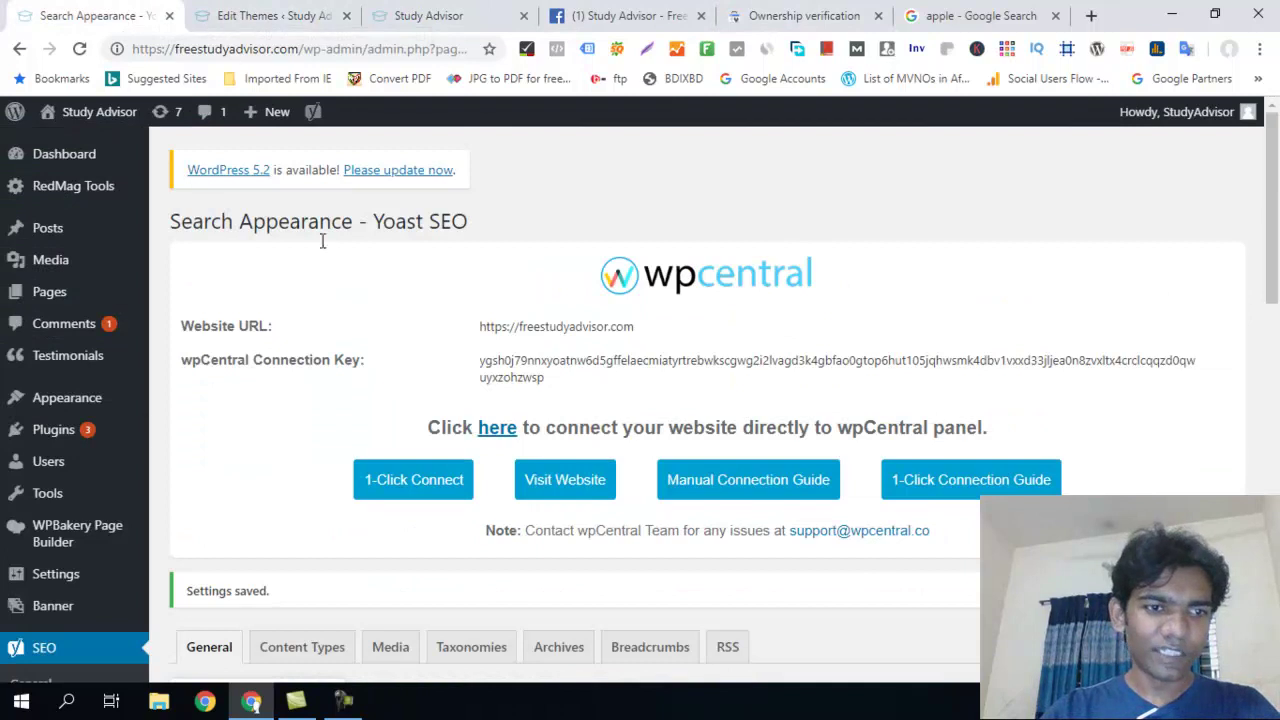
scroll(40, 490, down, 4)
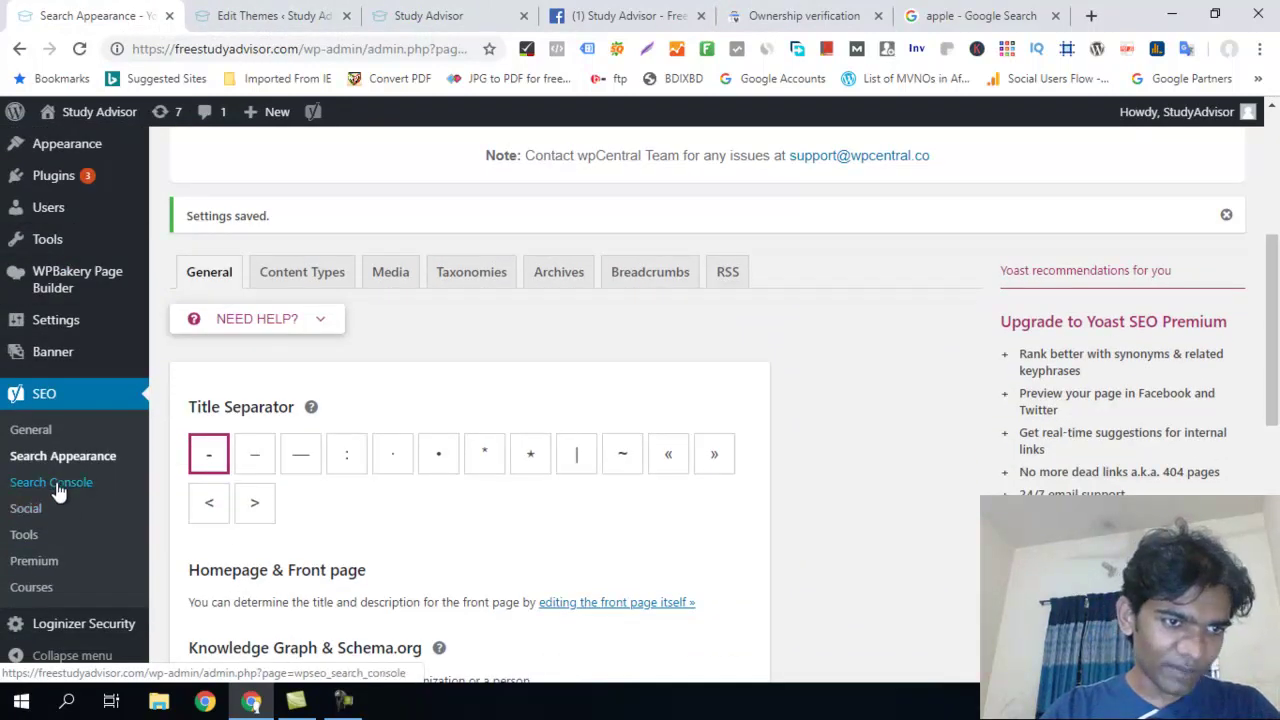
Step: Open Yoast SEO's Social settings showing the organization profile fields
click(25, 512)
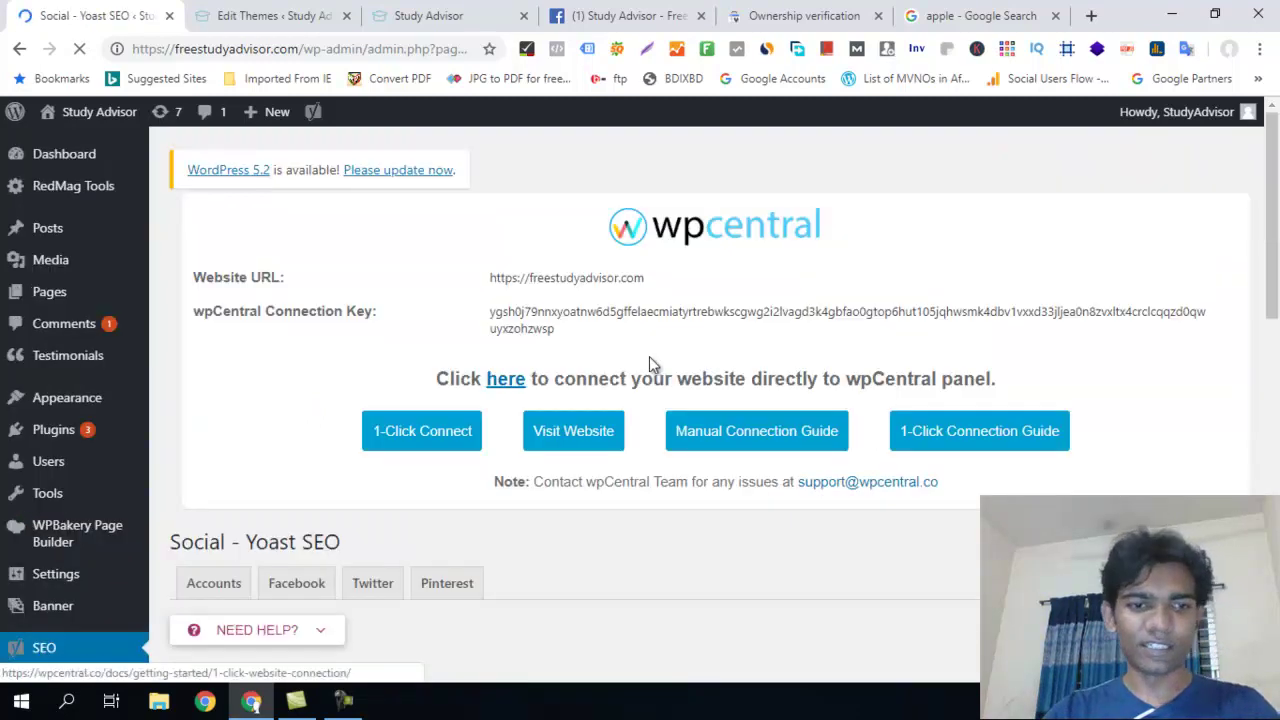
scroll(649, 356, down, 4)
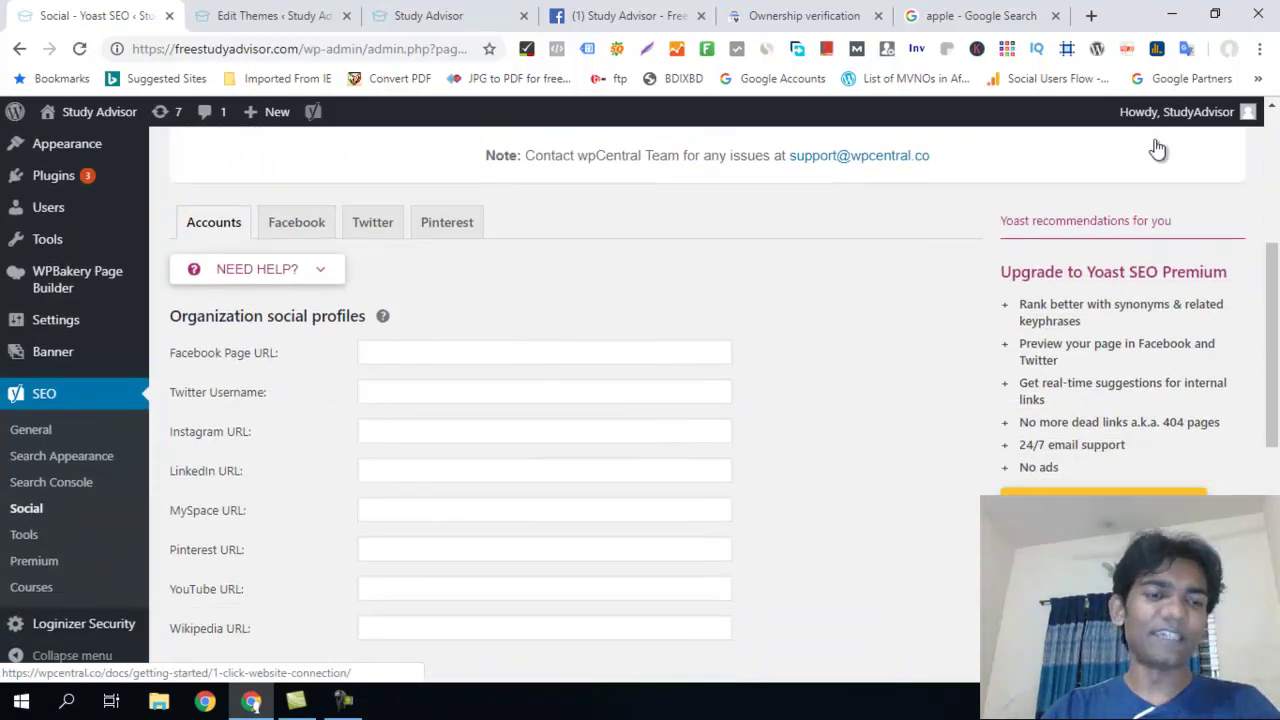
scroll(626, 303, down, 1)
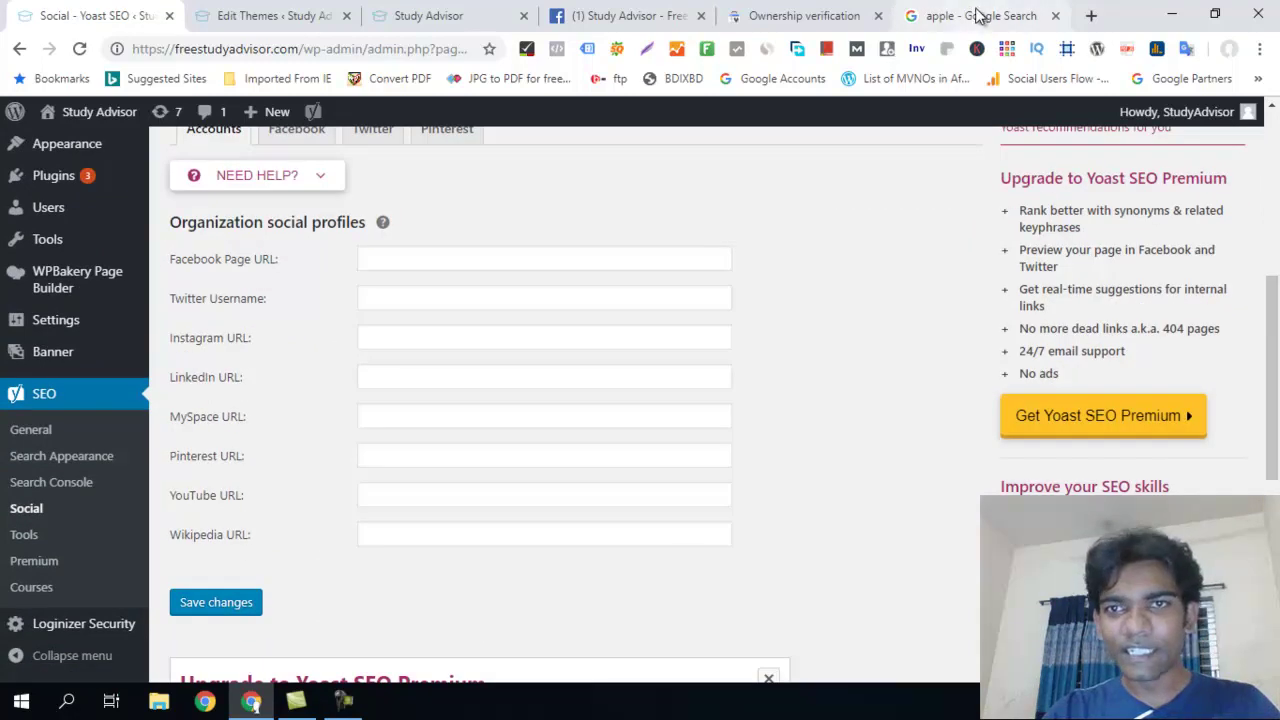
Step: Review the apple search results' profiles panel and other tabs, then return to Social settings
click(980, 15)
scroll(870, 578, down, 4)
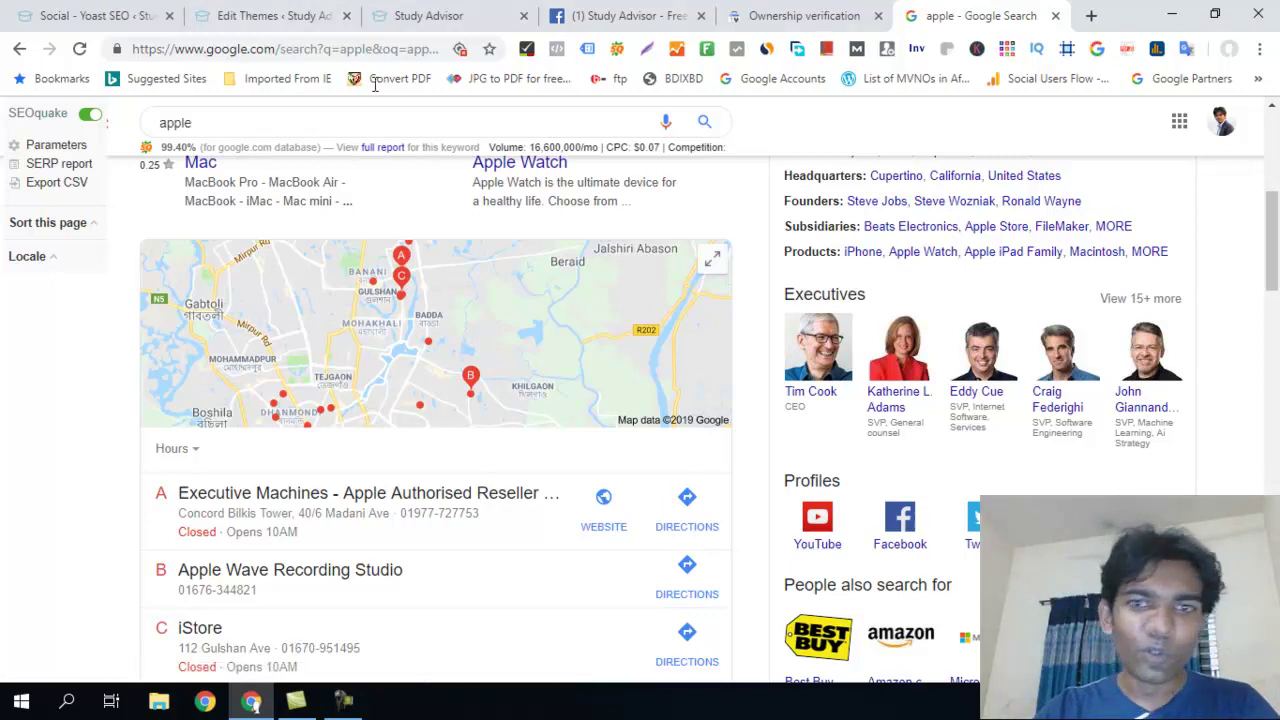
click(279, 20)
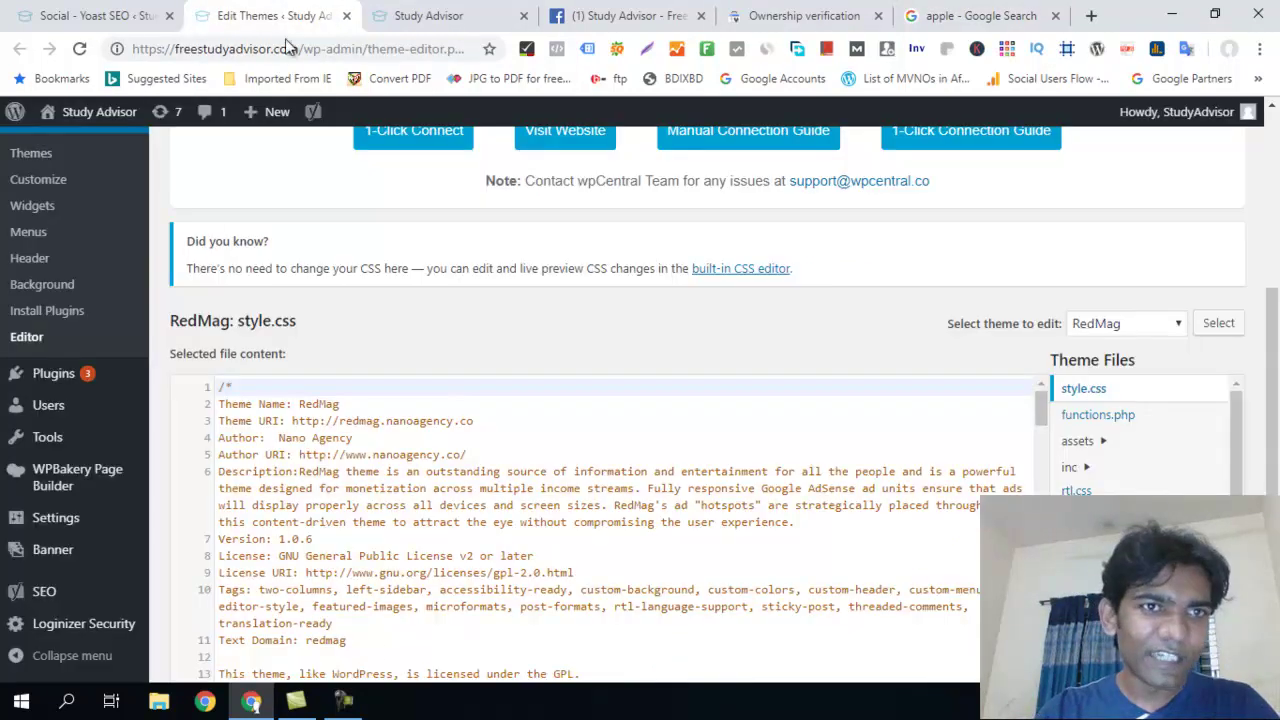
click(425, 17)
click(88, 14)
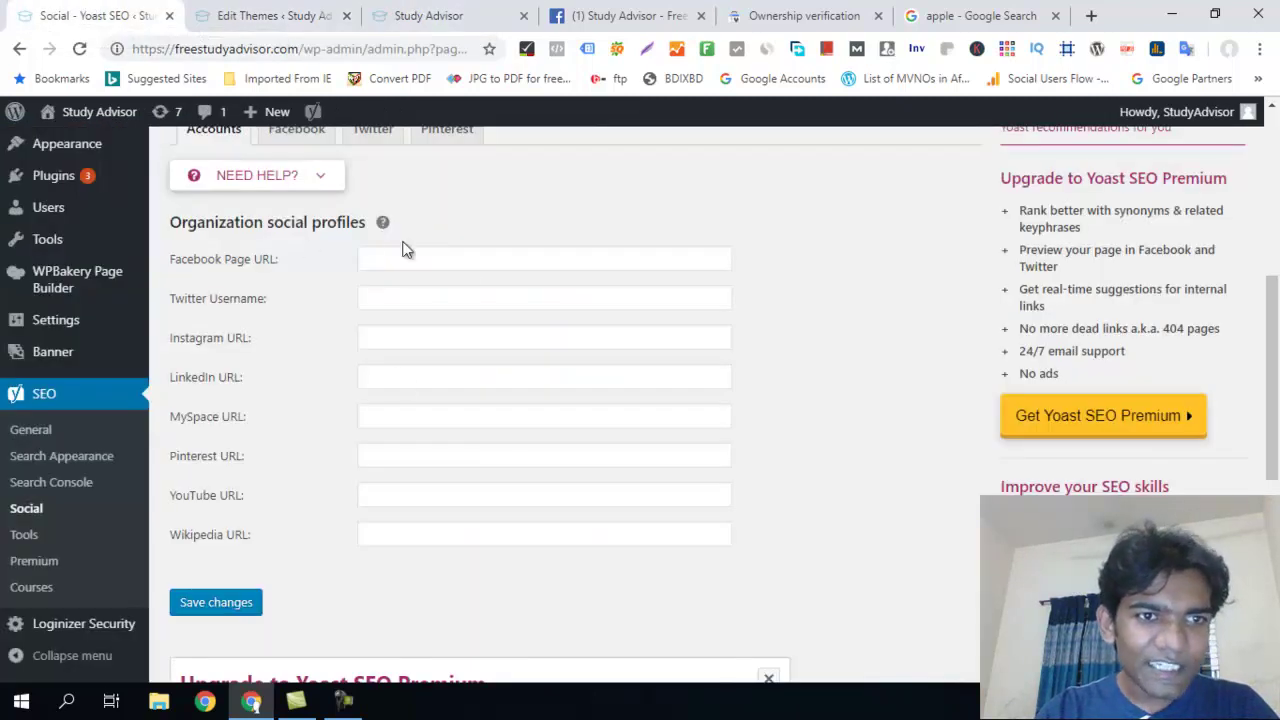
scroll(518, 280, up, 2)
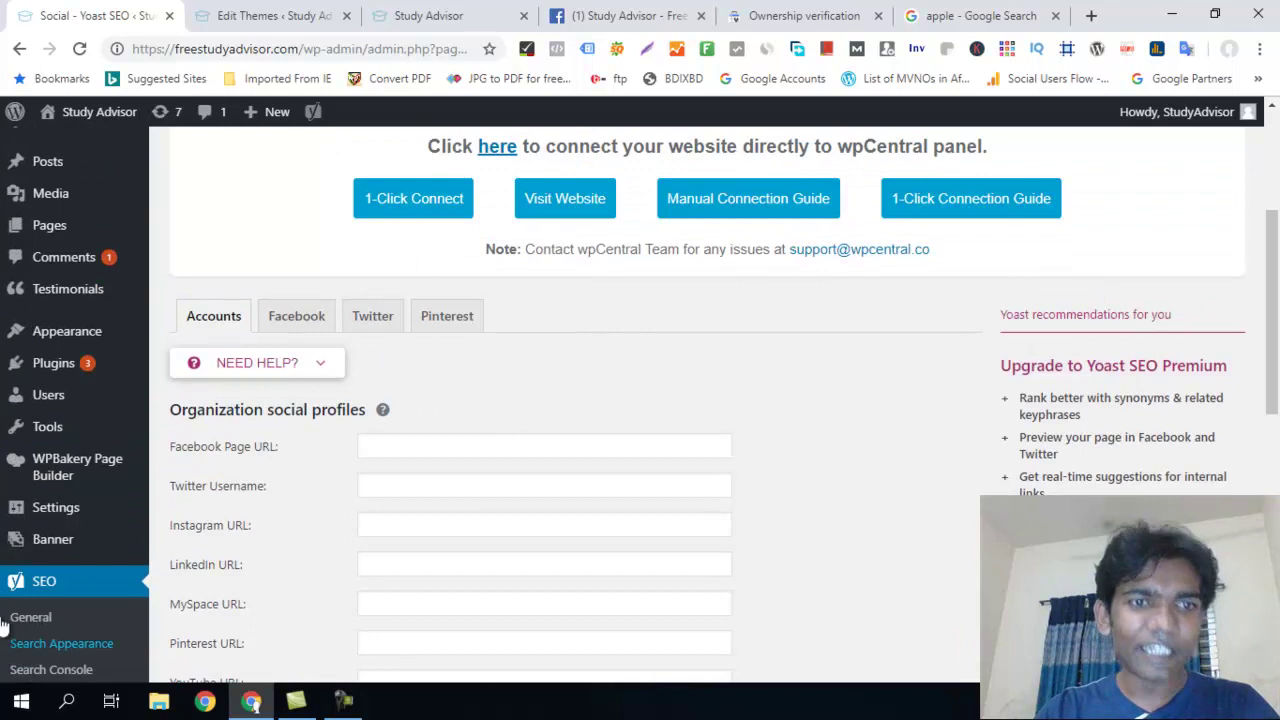
click(426, 450)
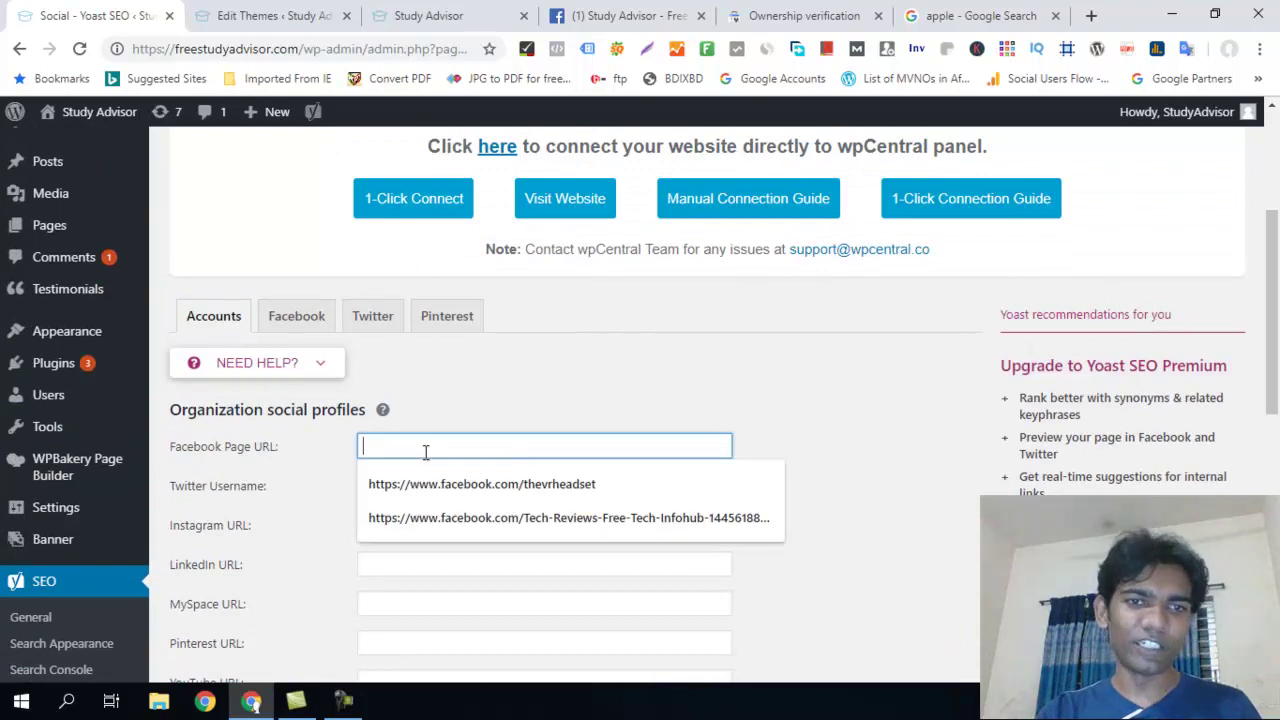
click(630, 15)
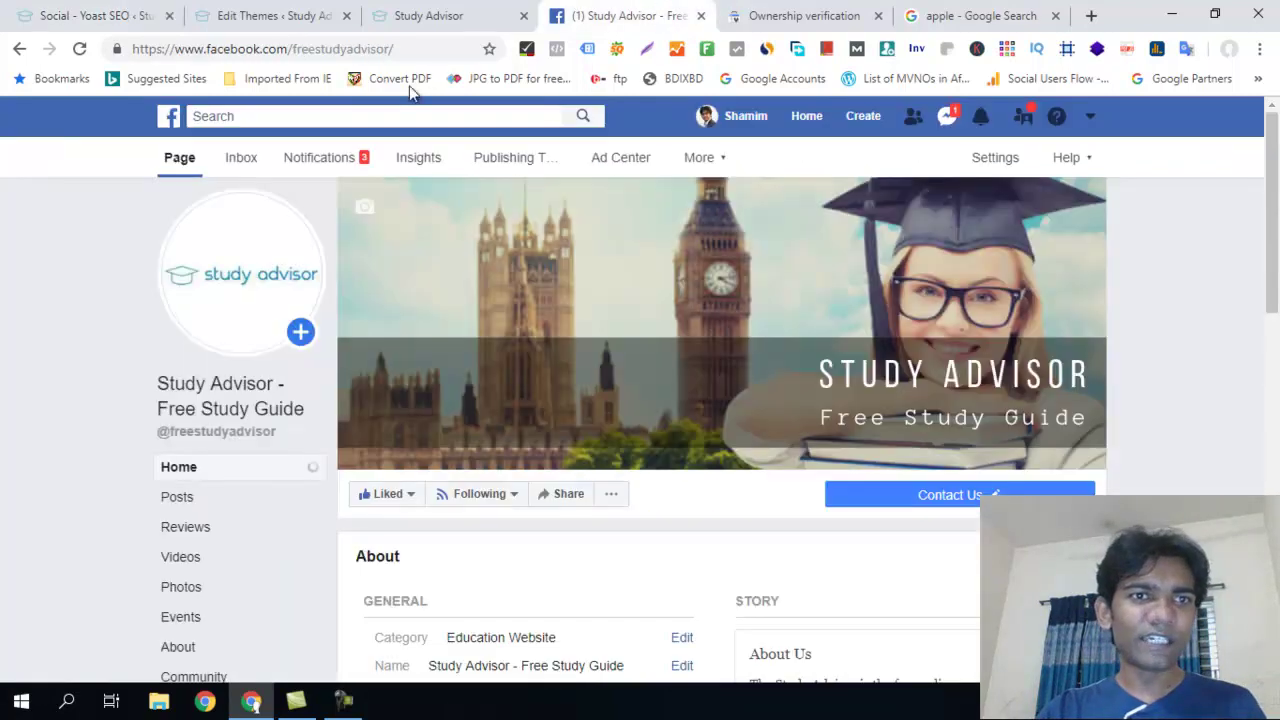
click(417, 48)
key(ctrl+c)
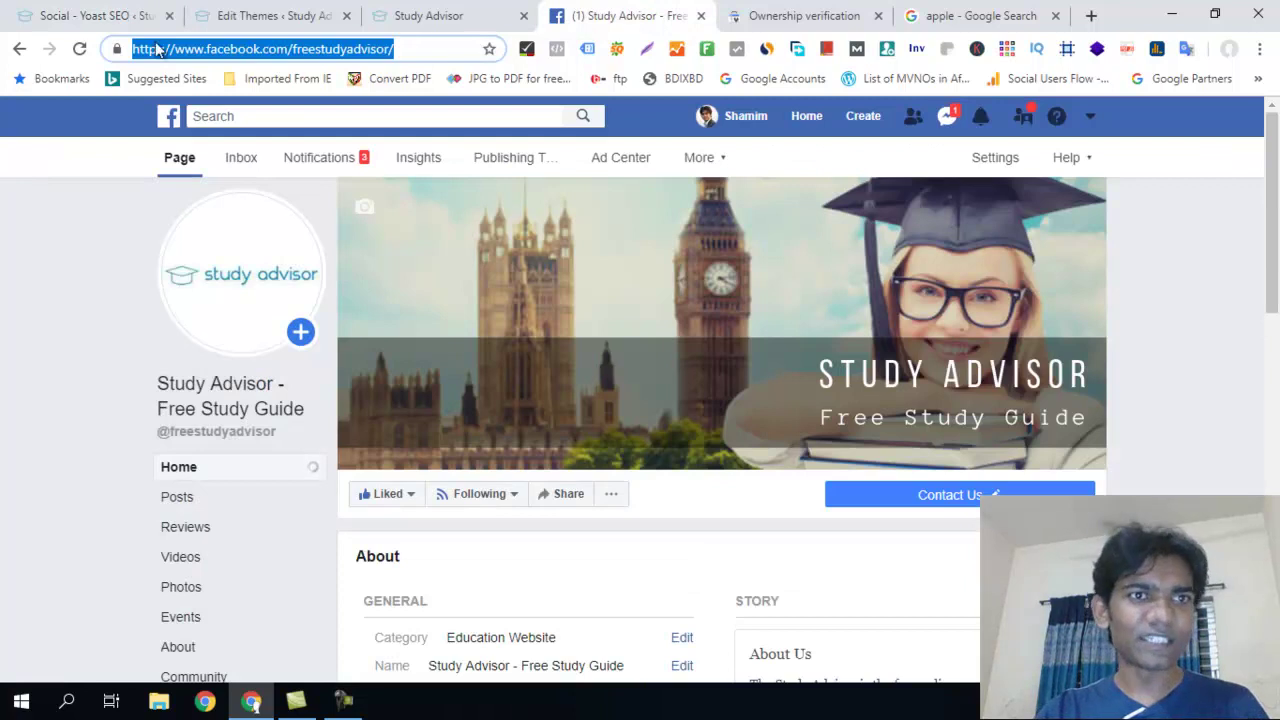
click(218, 15)
click(86, 12)
key(ctrl+v)
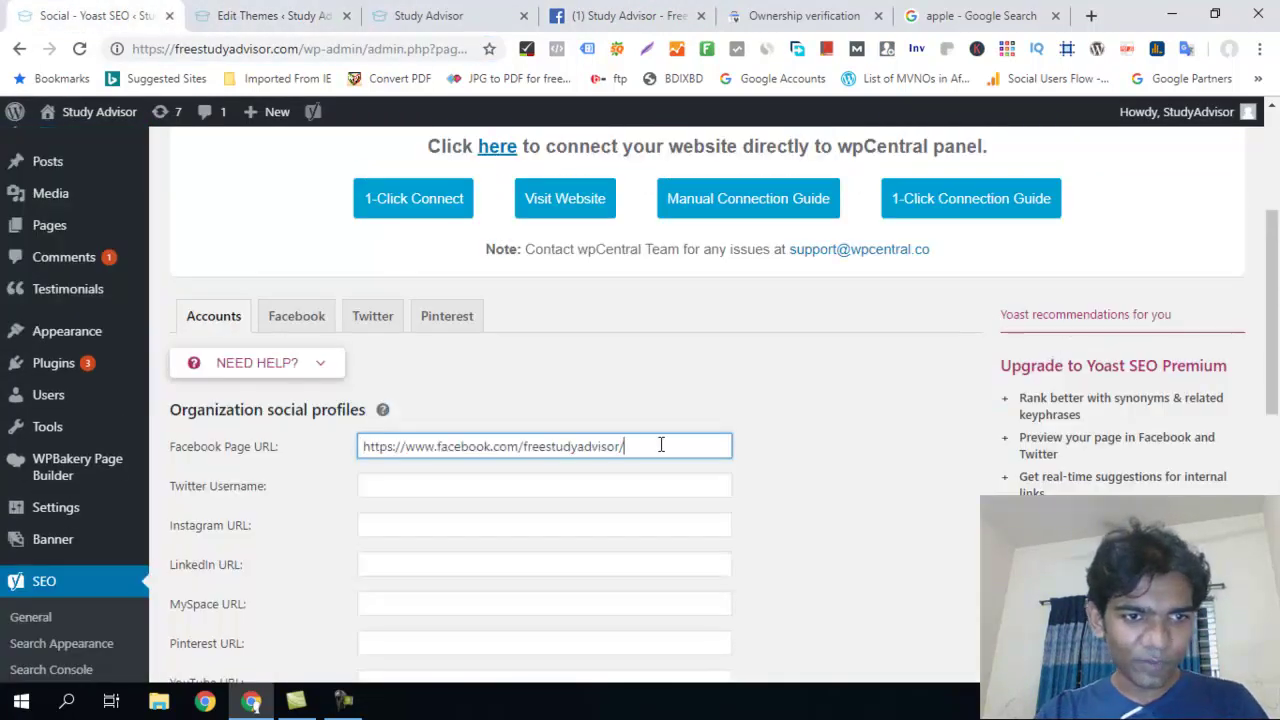
click(811, 449)
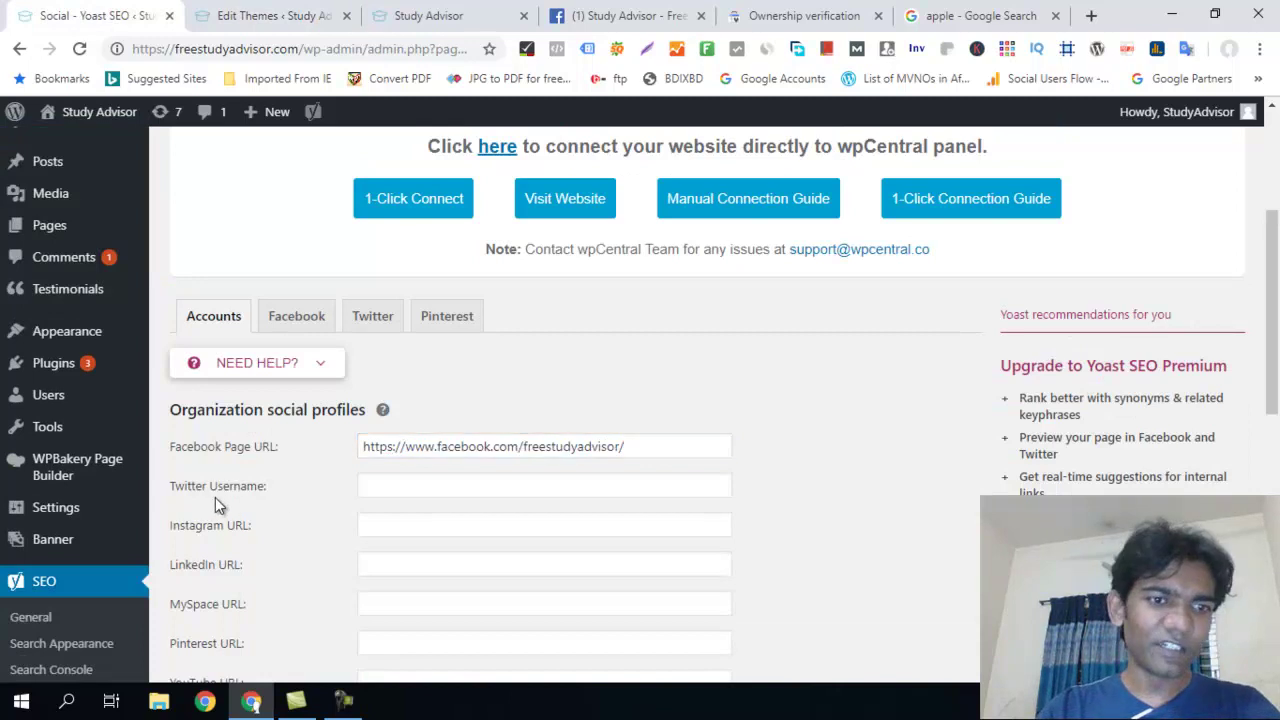
Step: Save the organization social profile settings
scroll(667, 376, down, 1)
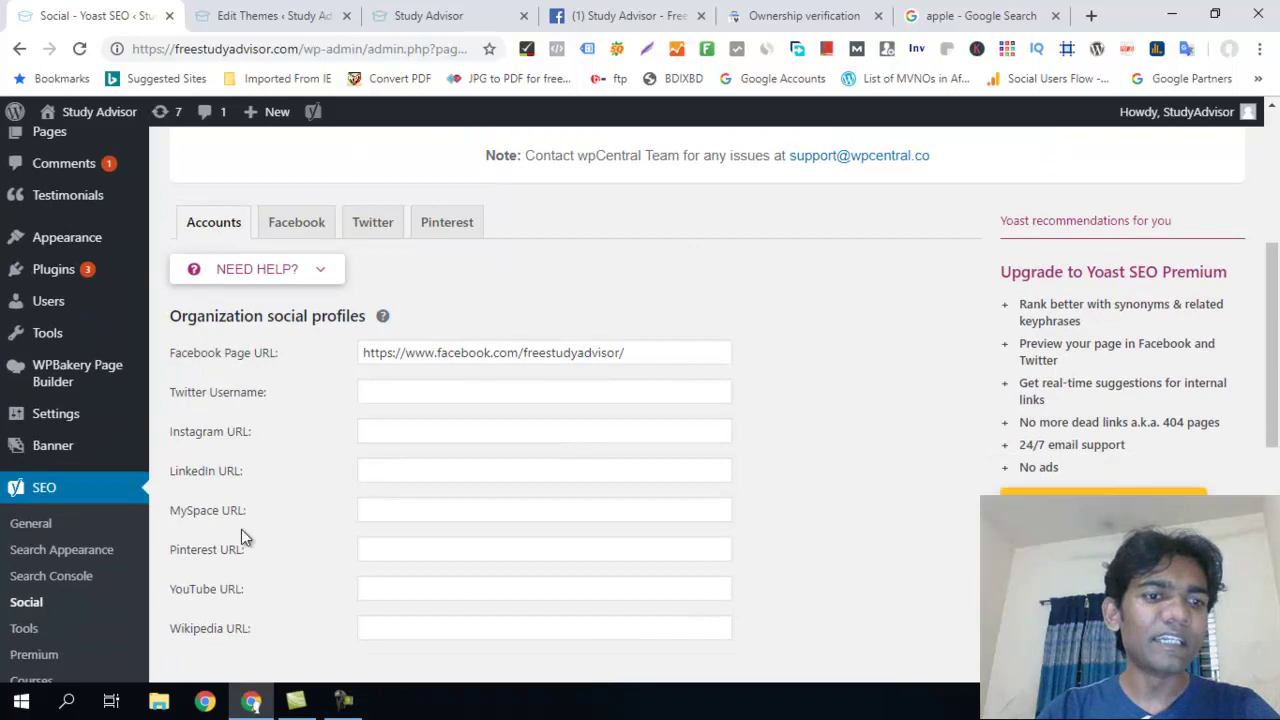
scroll(241, 532, down, 2)
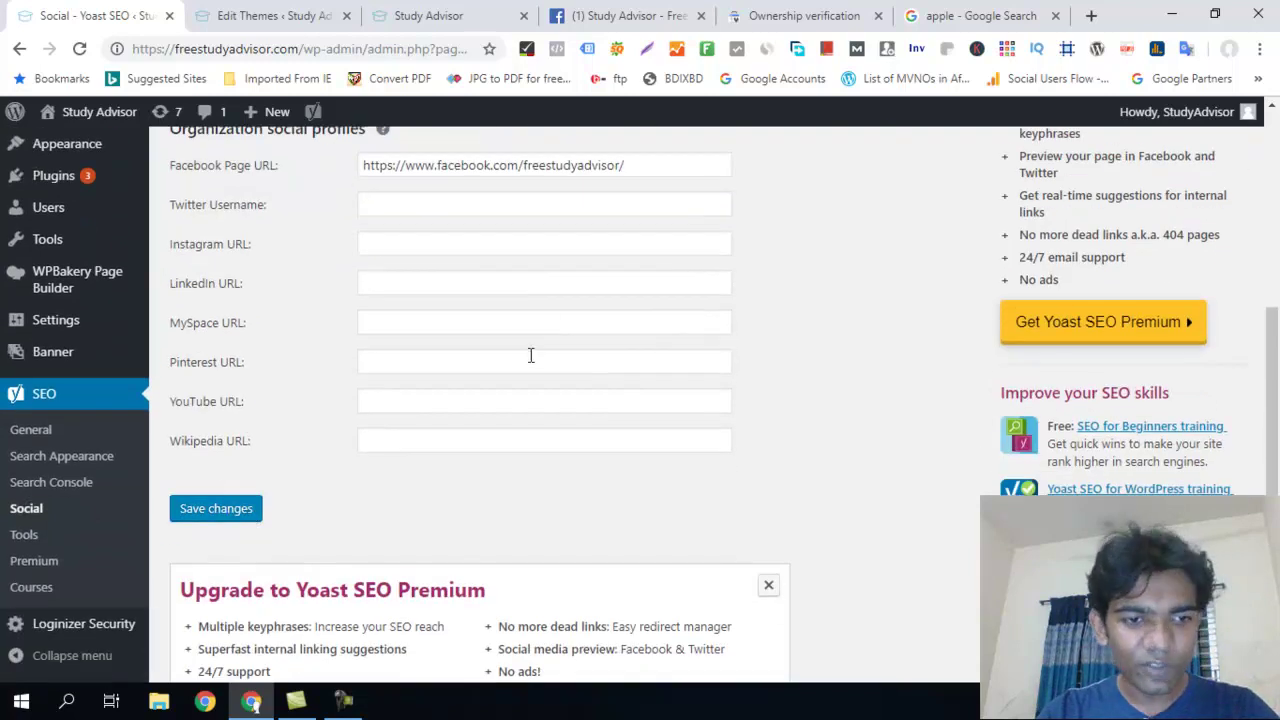
scroll(486, 346, down, 5)
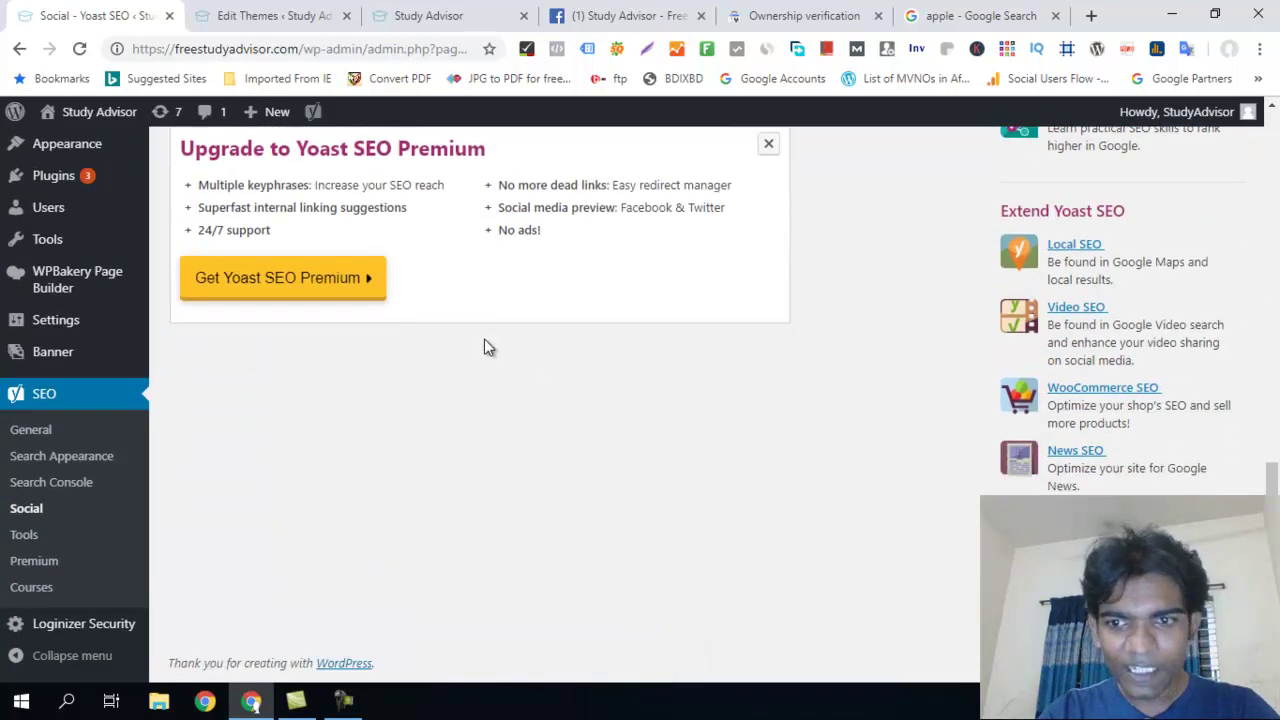
scroll(476, 479, up, 12)
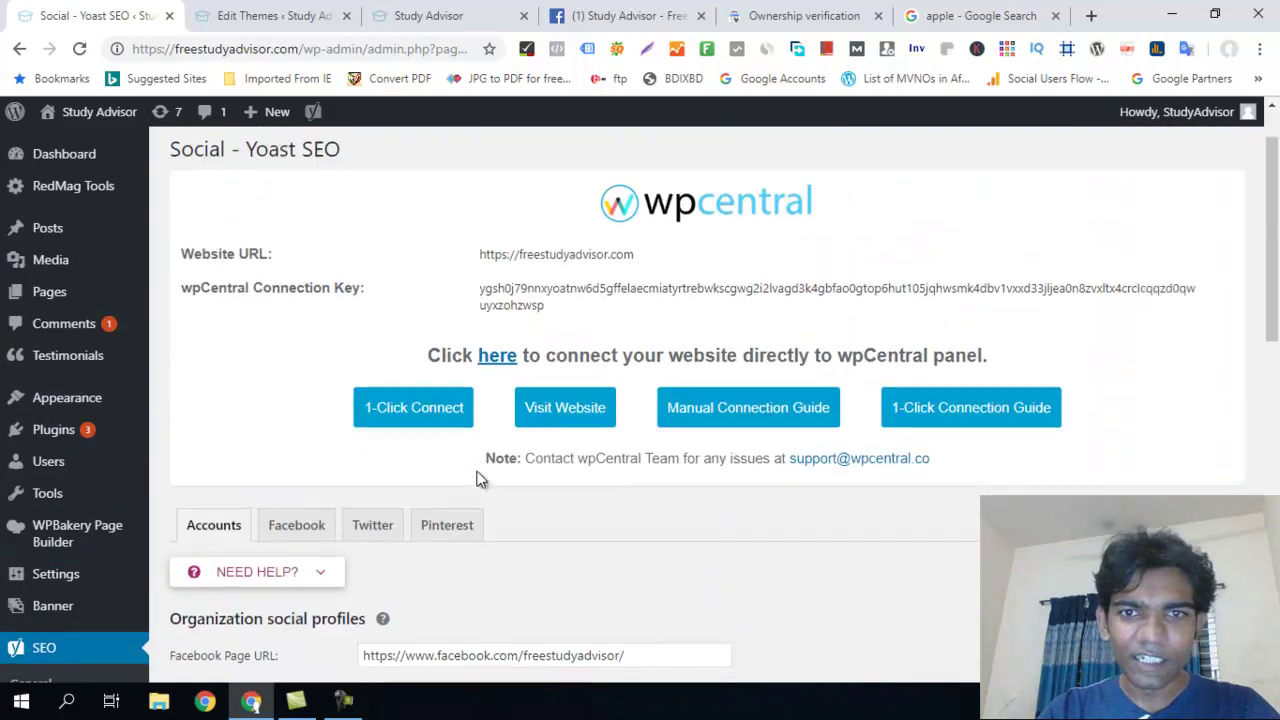
scroll(477, 480, down, 4)
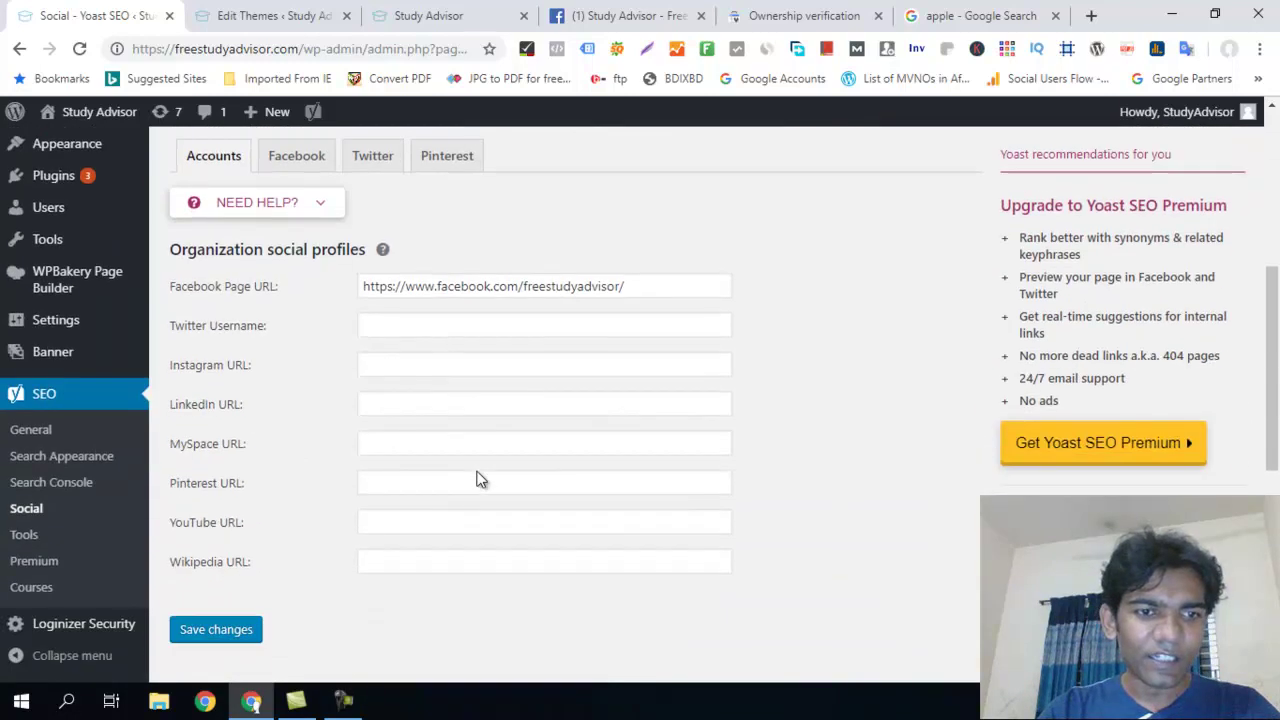
scroll(424, 446, down, 1)
click(243, 540)
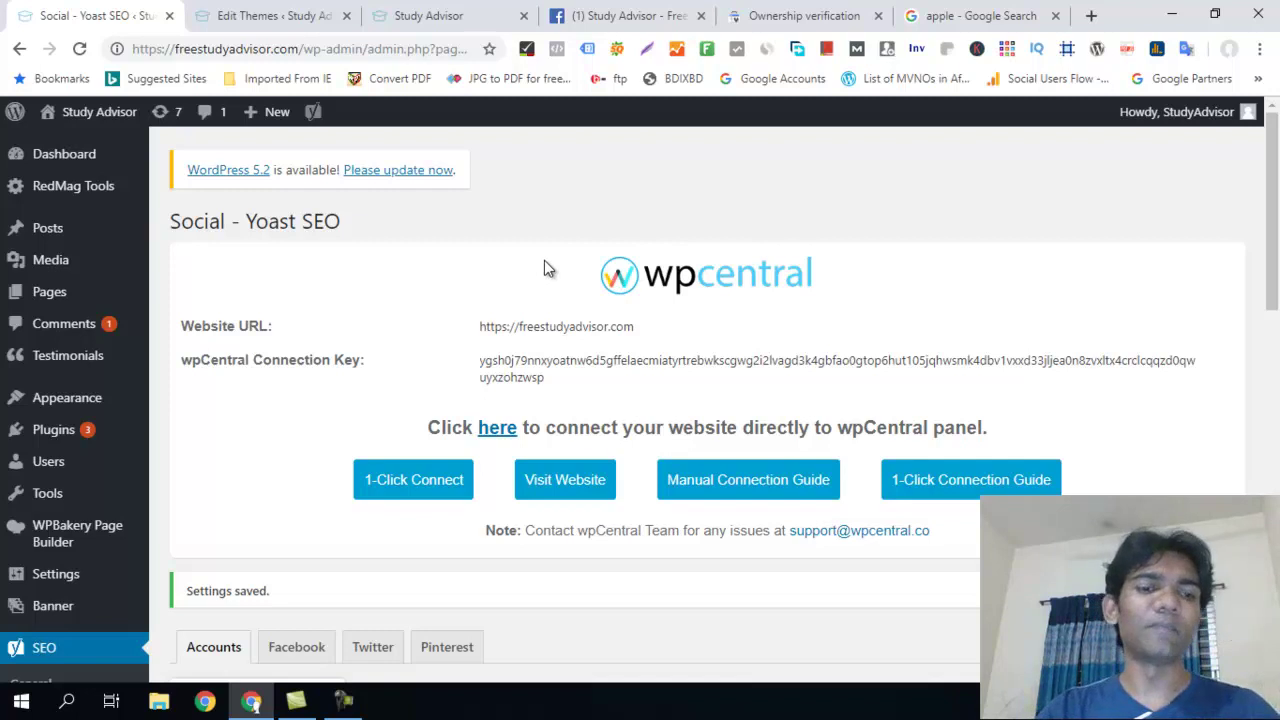
Step: Glance at the apple Google search results, then return to the Yoast Social settings
scroll(544, 261, down, 4)
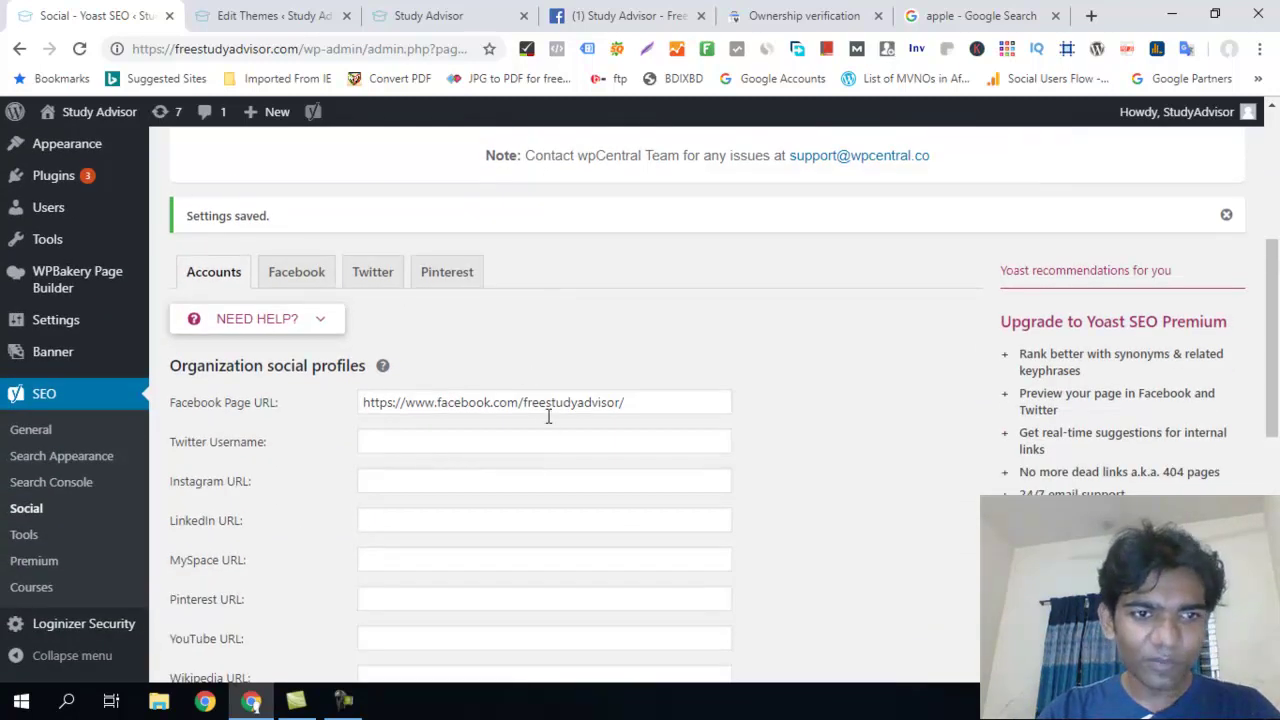
scroll(457, 421, down, 4)
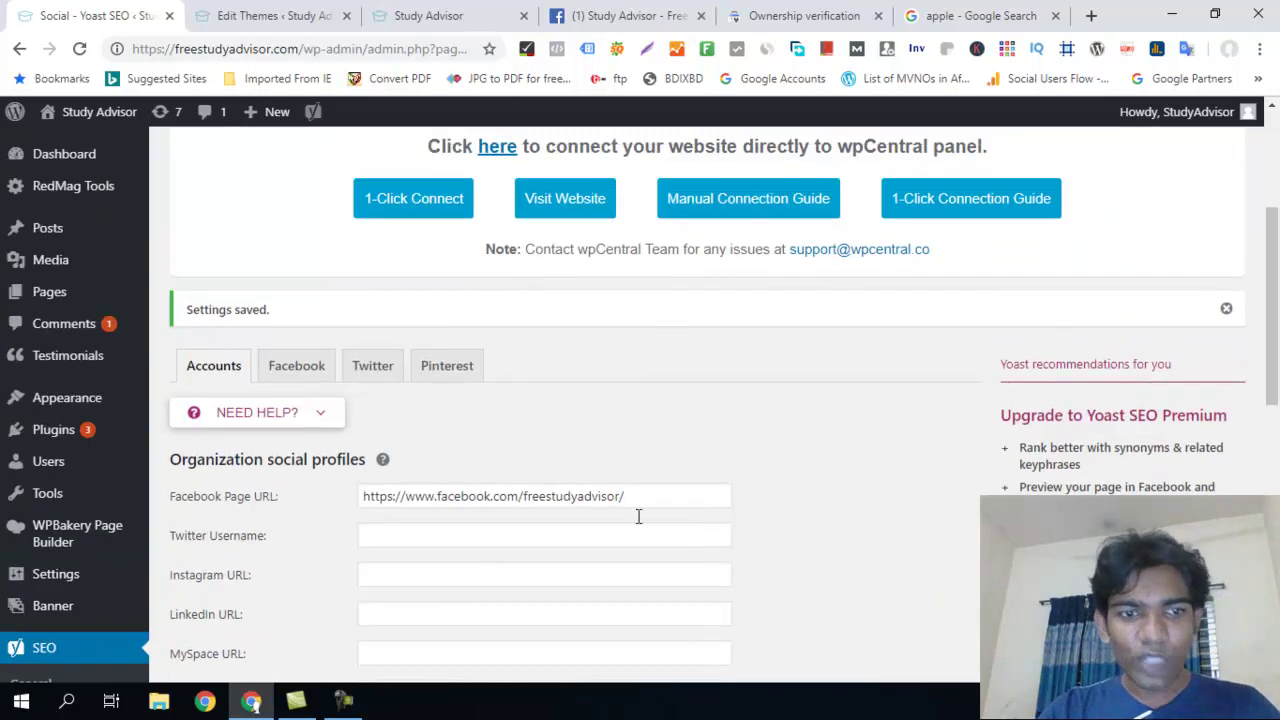
click(980, 12)
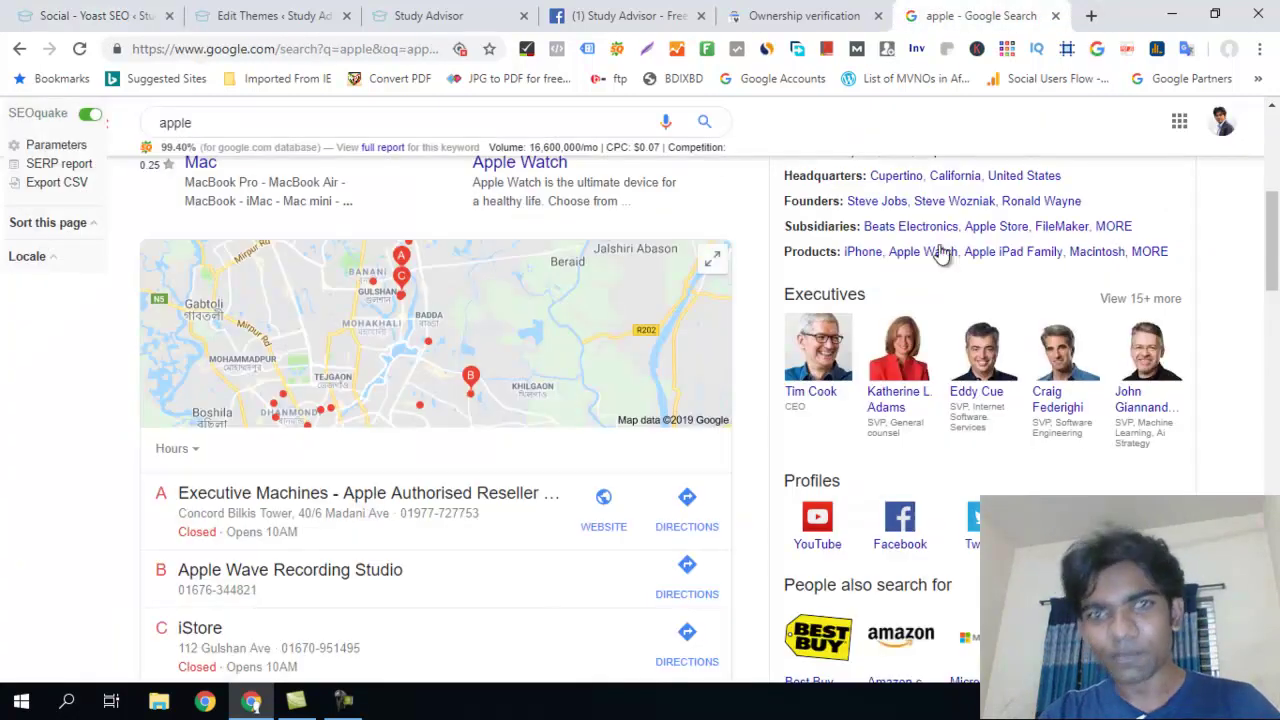
click(108, 16)
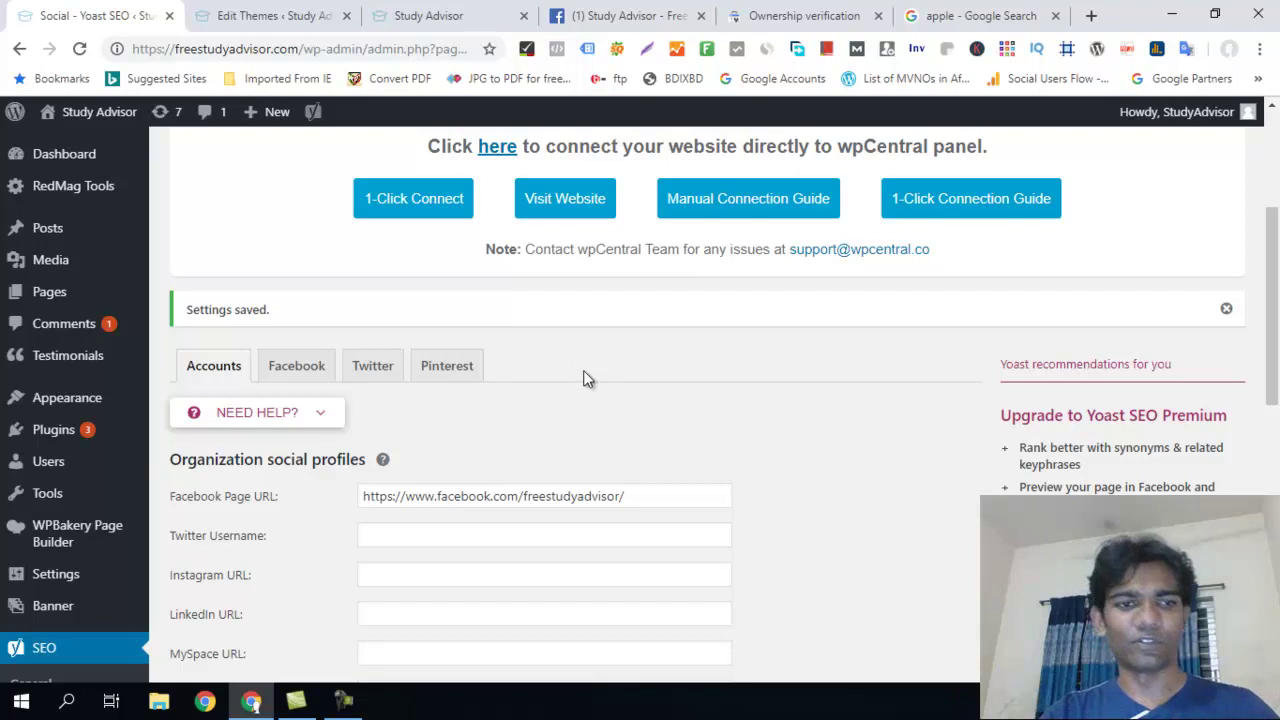
Step: Go to Yoast SEO's Search Appearance General settings from the sidebar
scroll(588, 378, down, 3)
scroll(501, 385, up, 5)
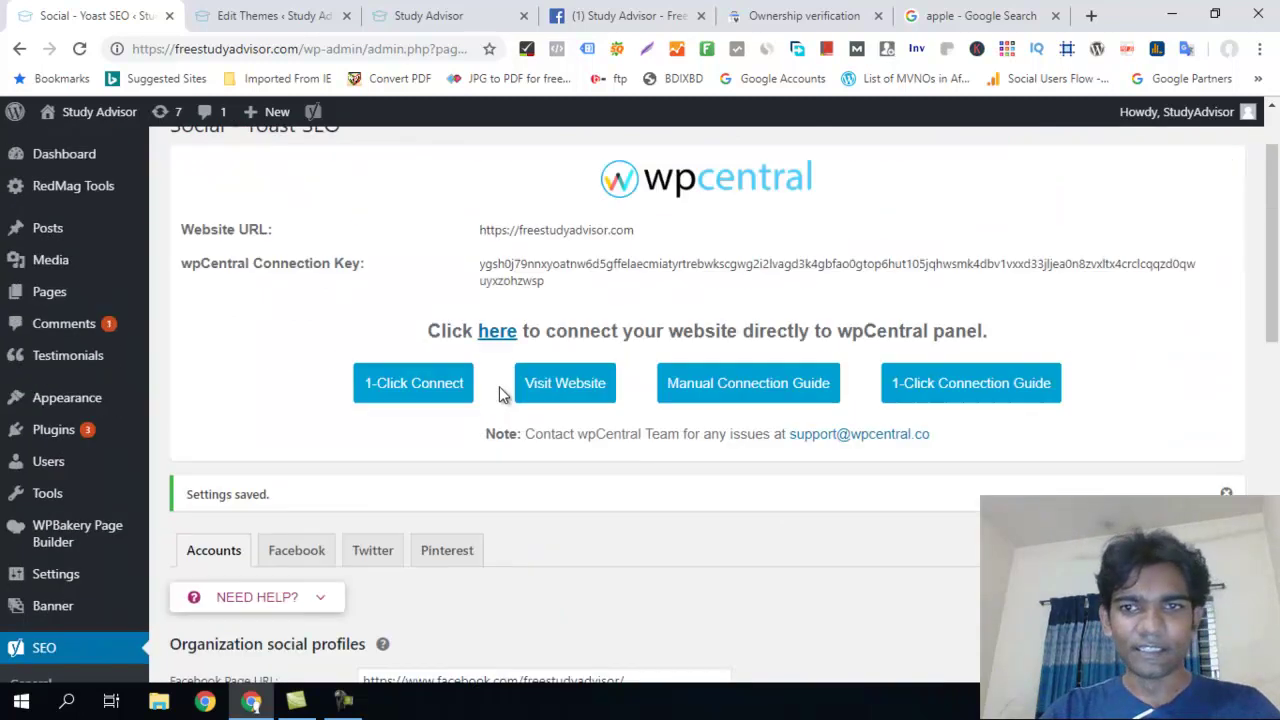
scroll(499, 386, up, 1)
scroll(105, 543, down, 4)
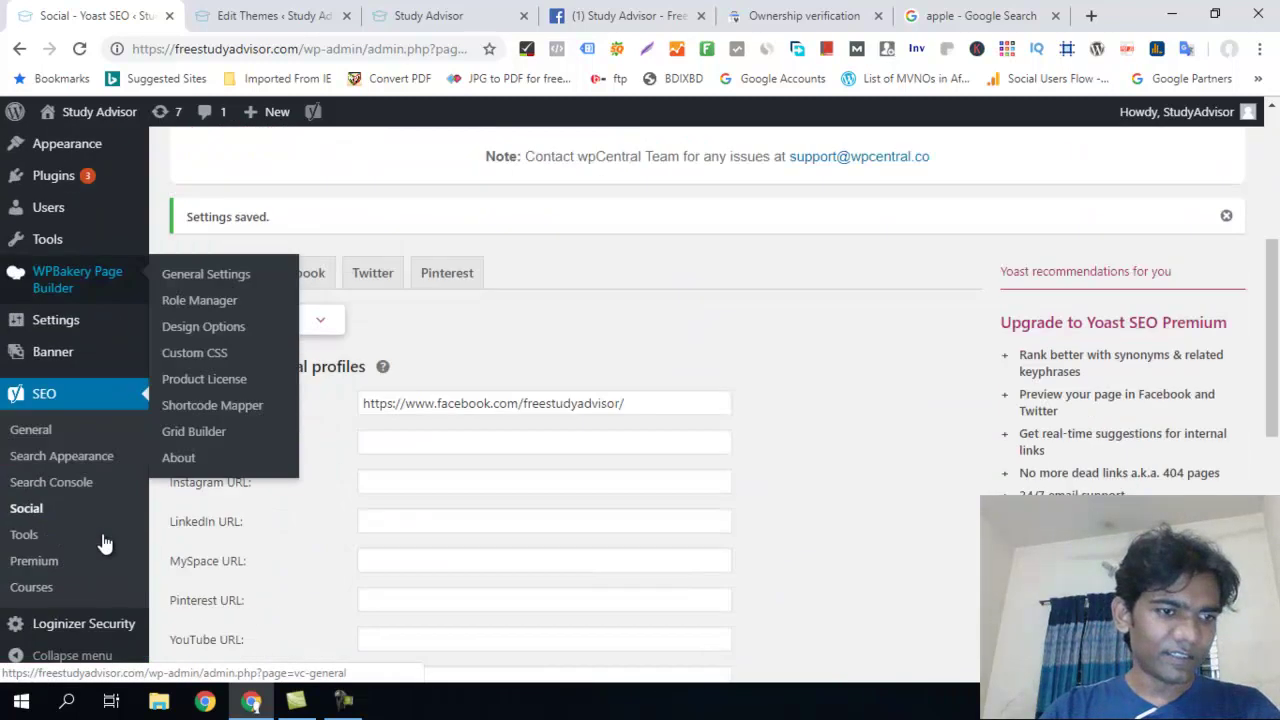
click(74, 457)
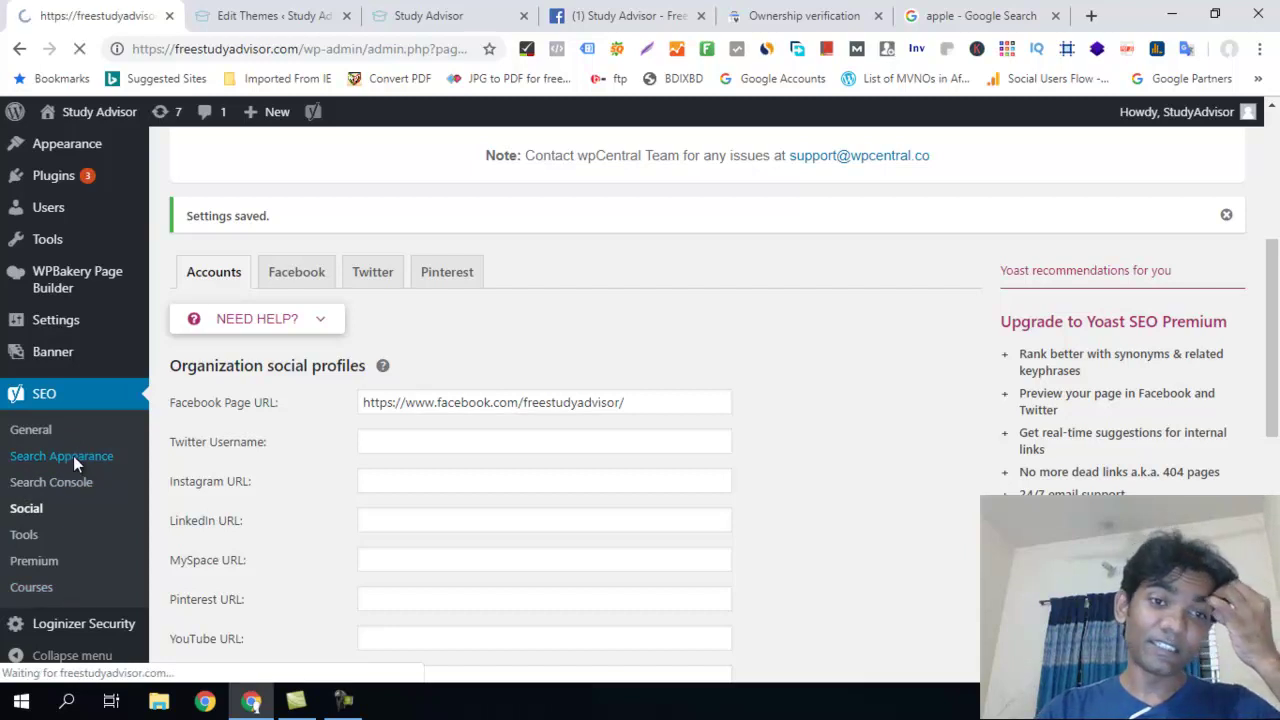
scroll(648, 299, down, 2)
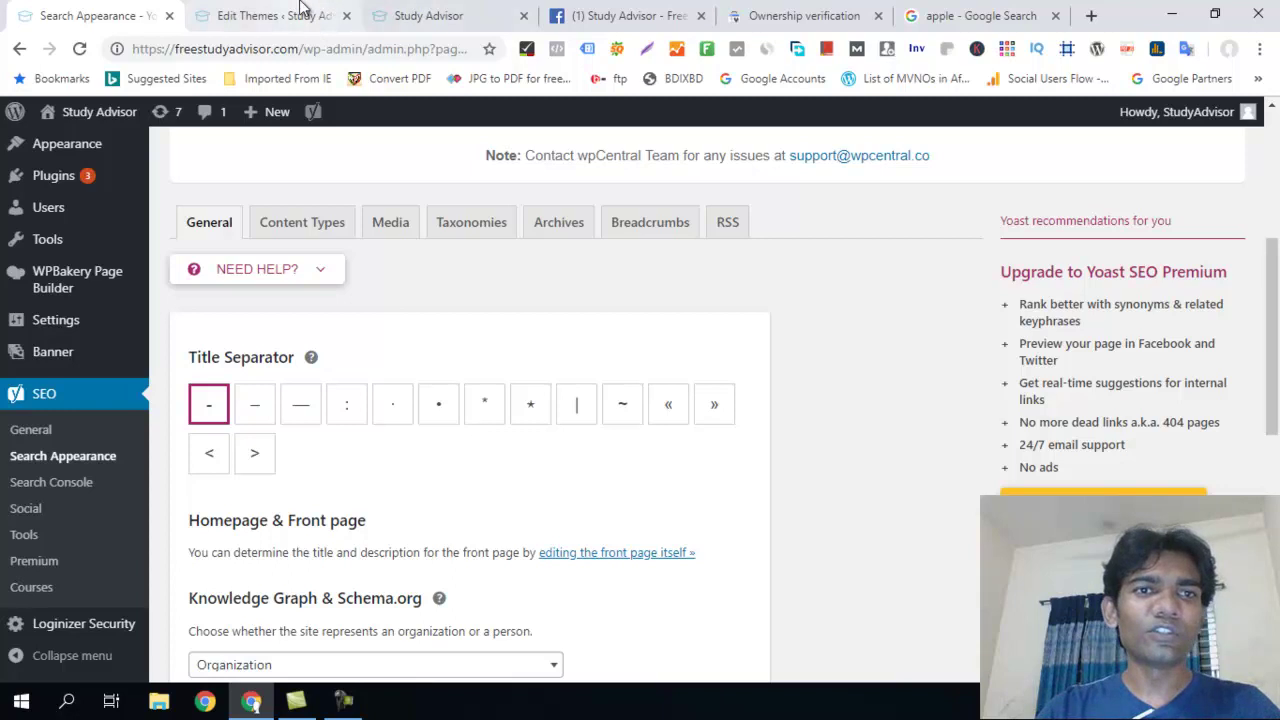
Step: Open the scholarship article from the site homepage in a new tab
click(298, 15)
click(430, 15)
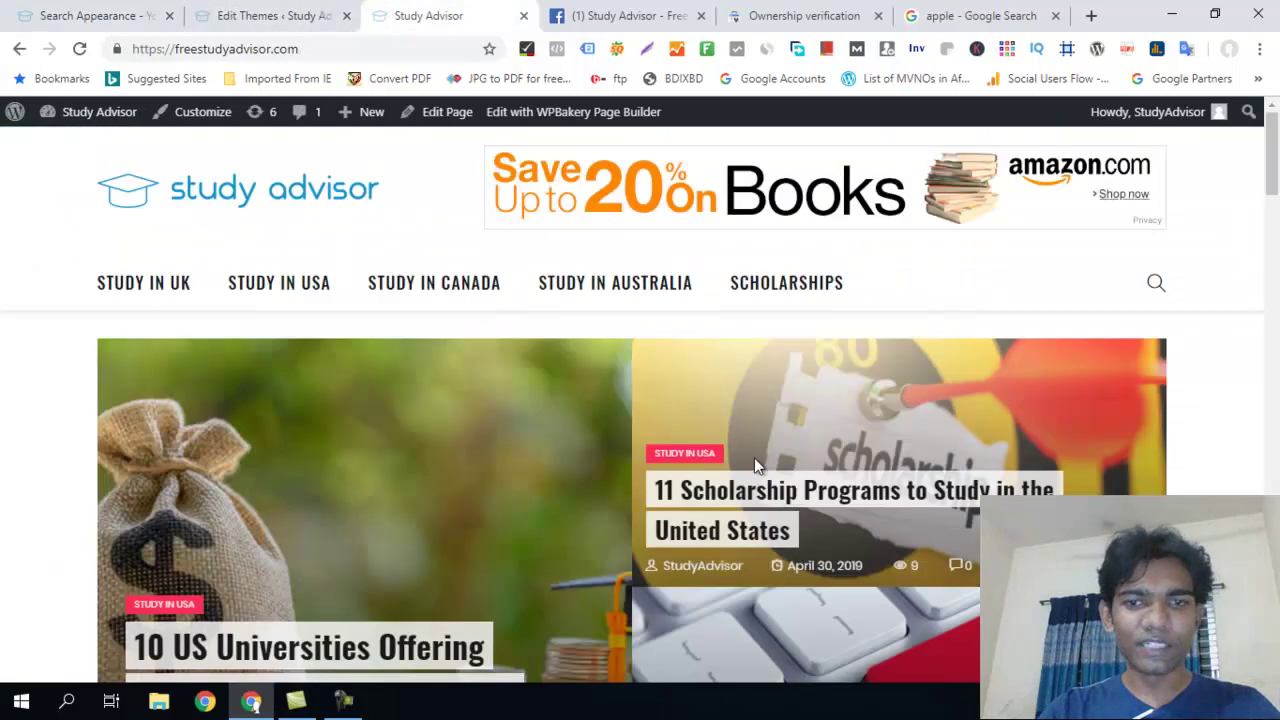
right_click(808, 491)
click(857, 508)
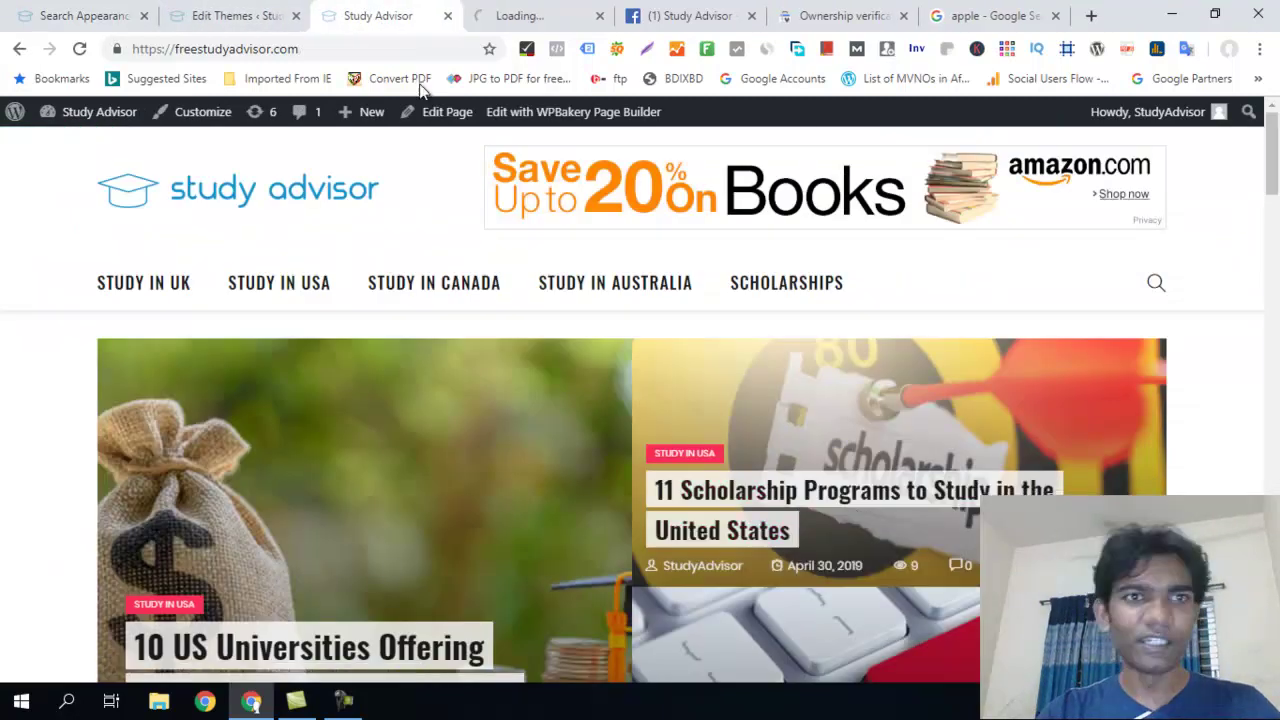
Step: Open the scholarship article in the post editor, then return to Search Appearance
click(510, 15)
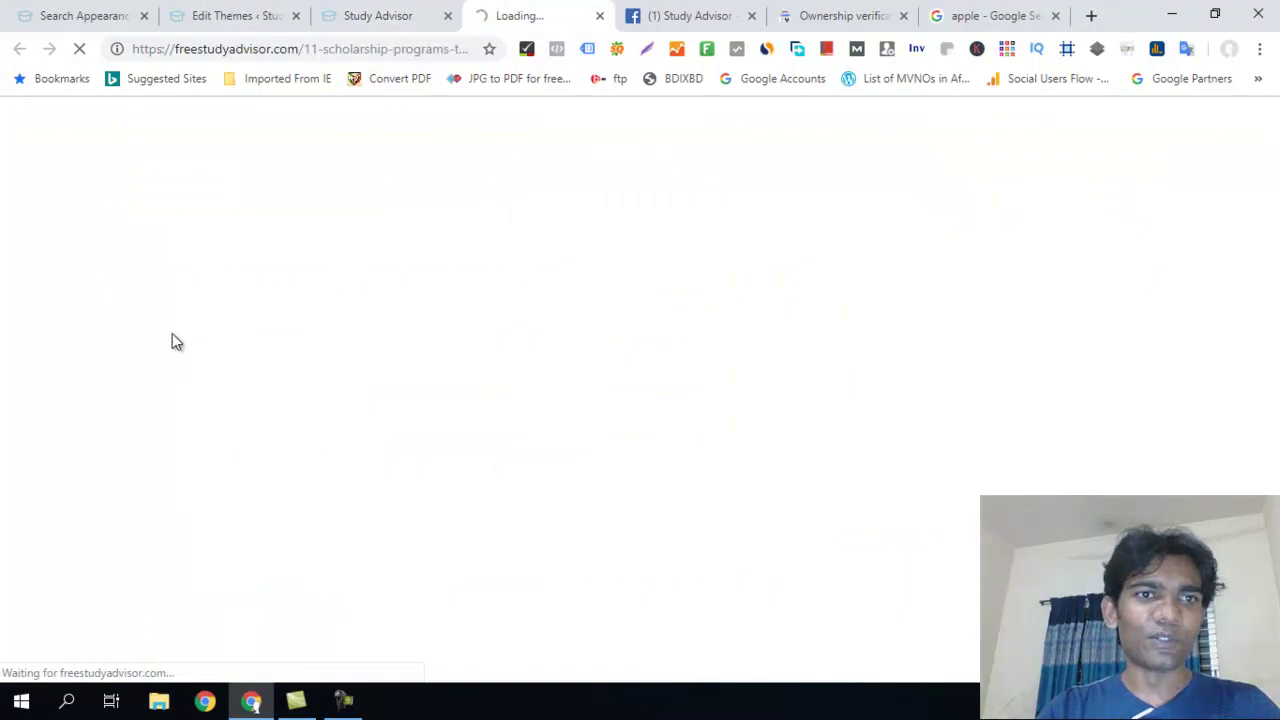
drag(307, 49, 397, 49)
click(330, 49)
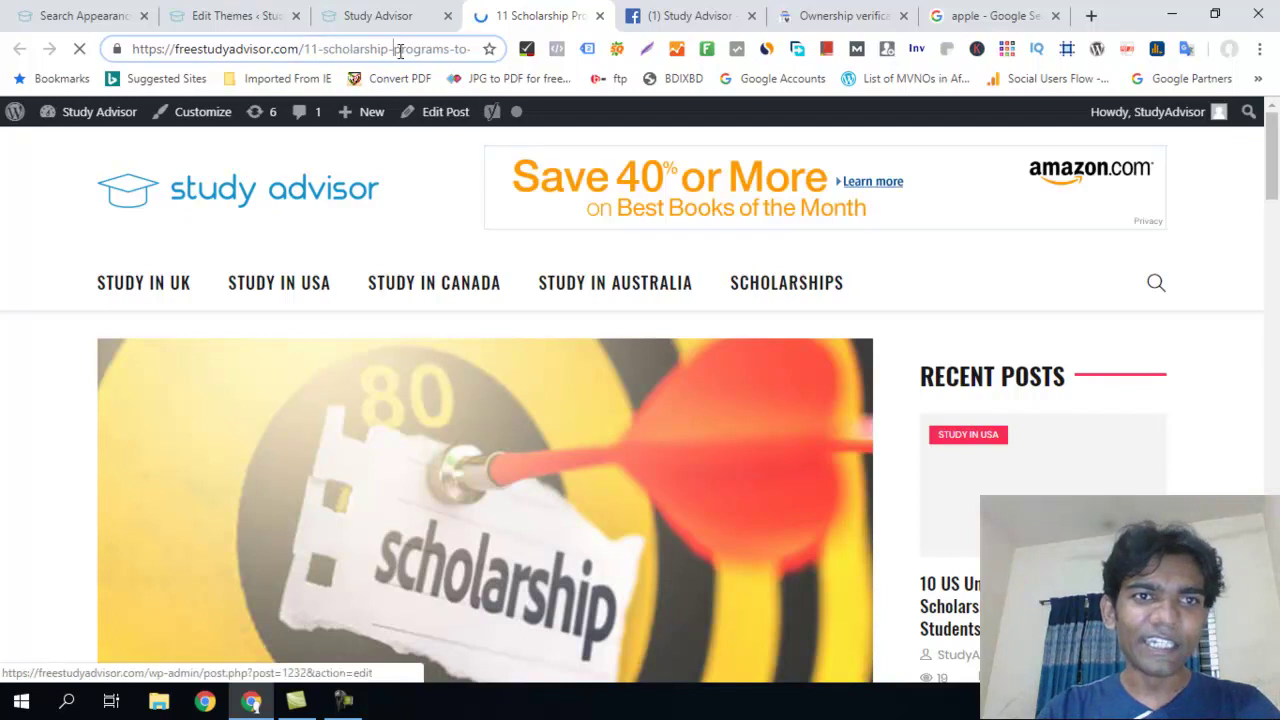
click(441, 116)
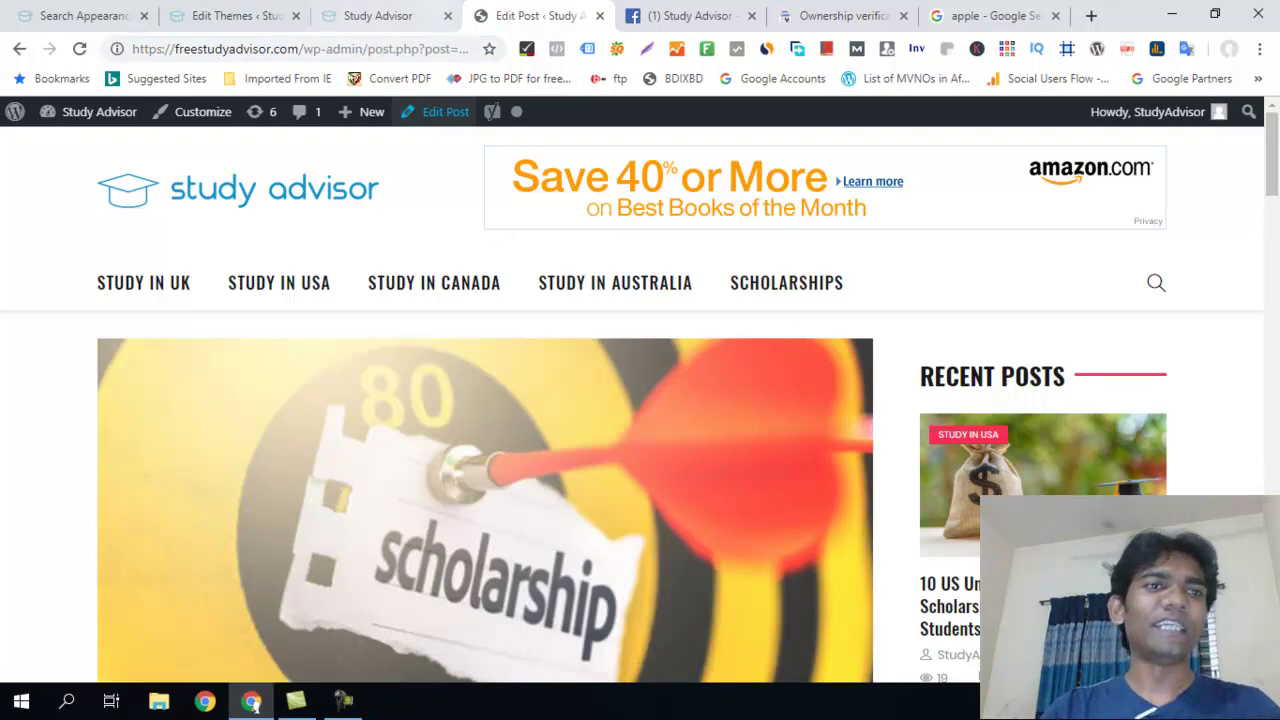
click(88, 15)
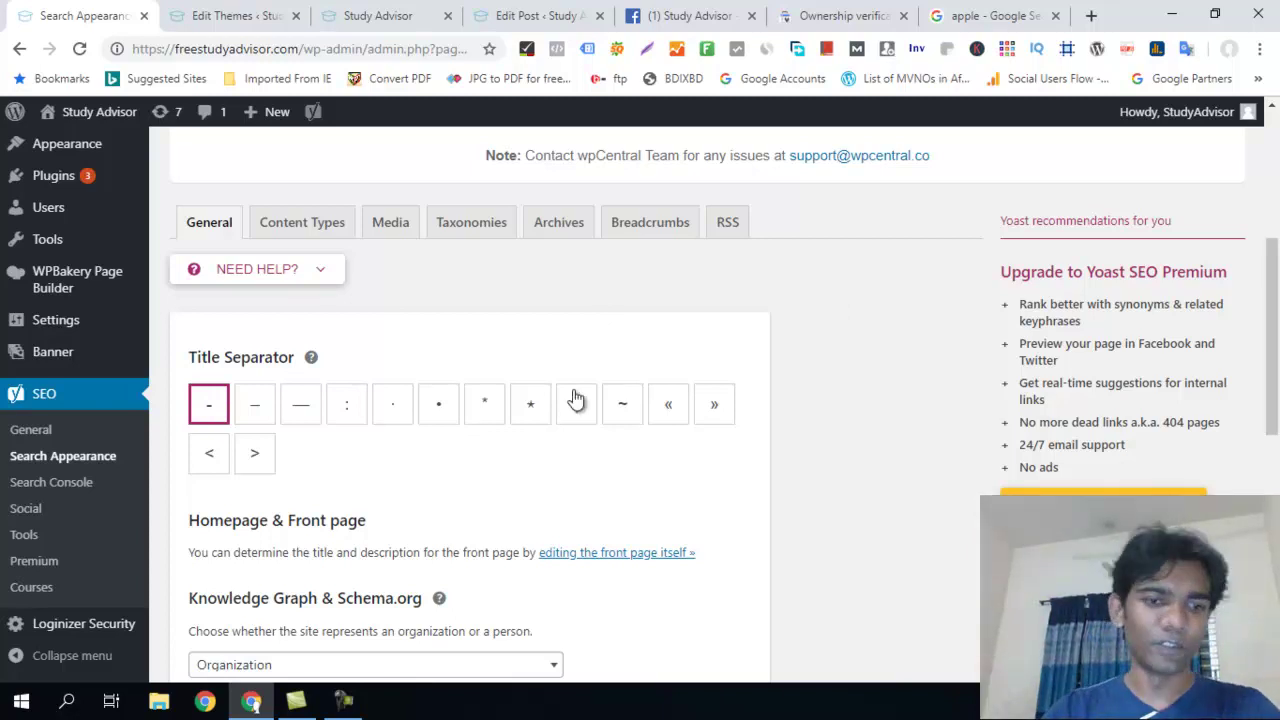
Step: Switch to the Content Types tab and review the Posts options: shown in search, dates hidden
scroll(575, 400, down, 4)
scroll(466, 463, up, 5)
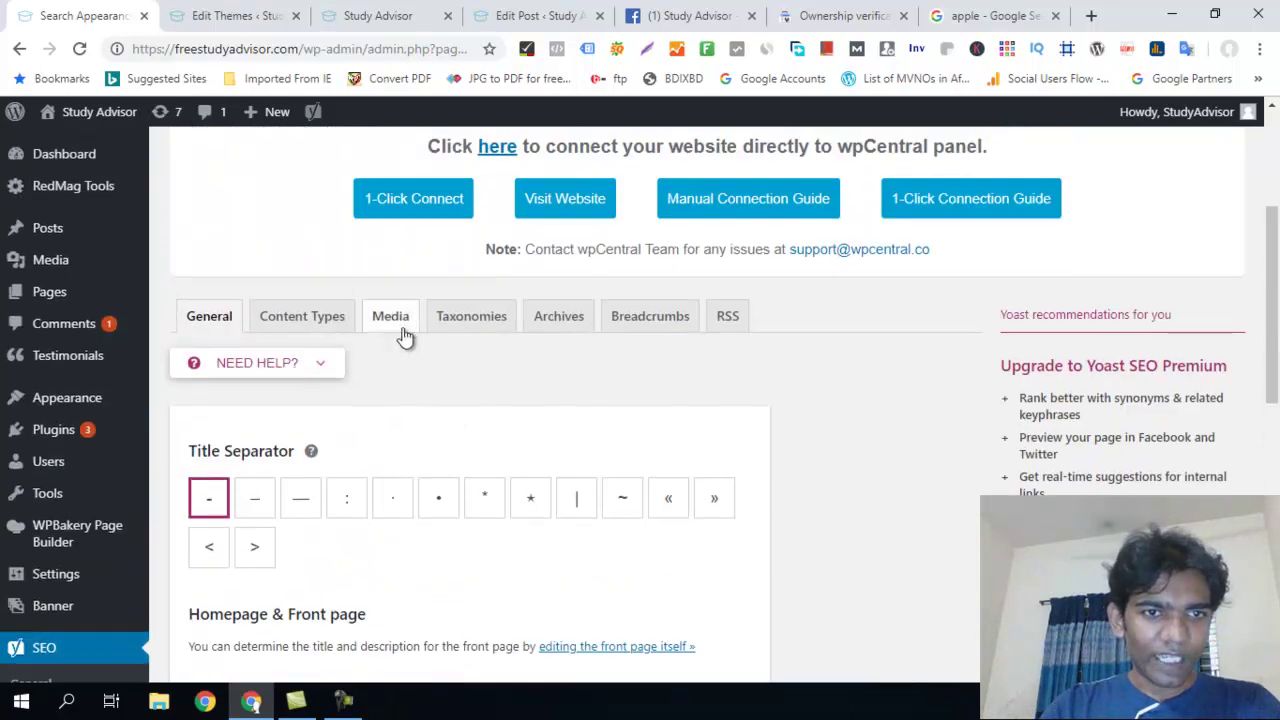
click(328, 324)
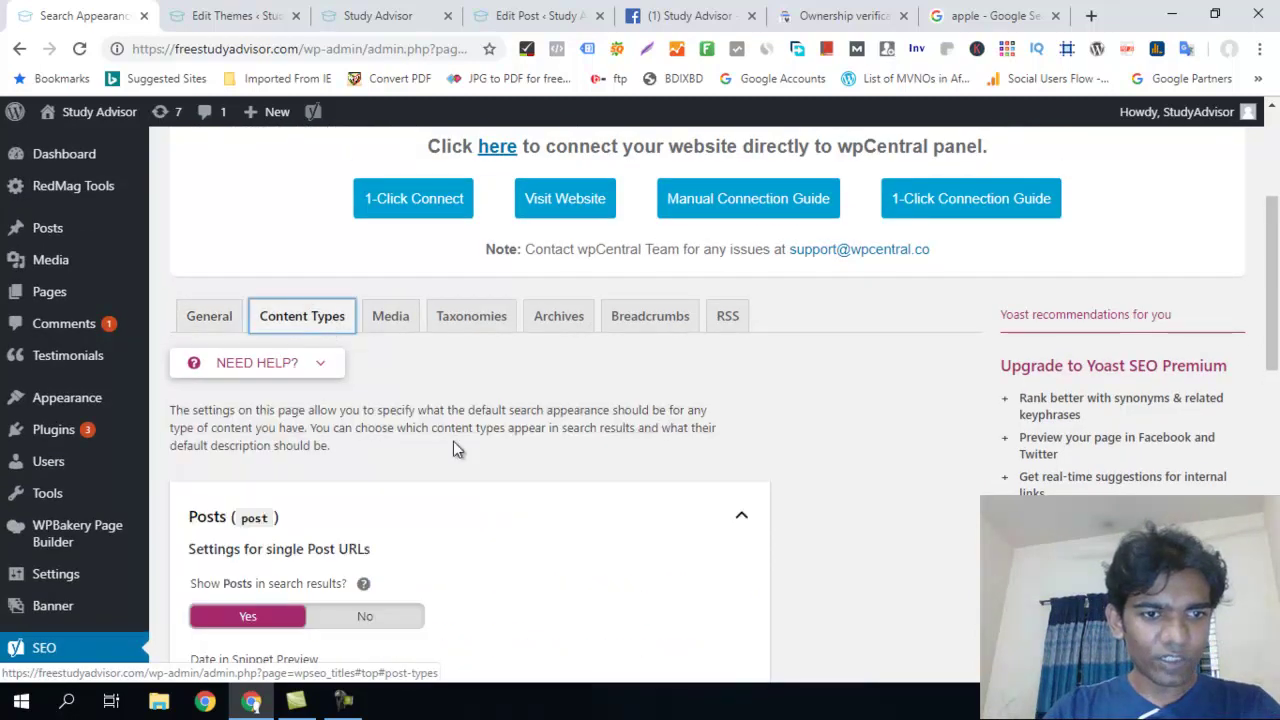
scroll(470, 440, down, 2)
scroll(300, 343, down, 2)
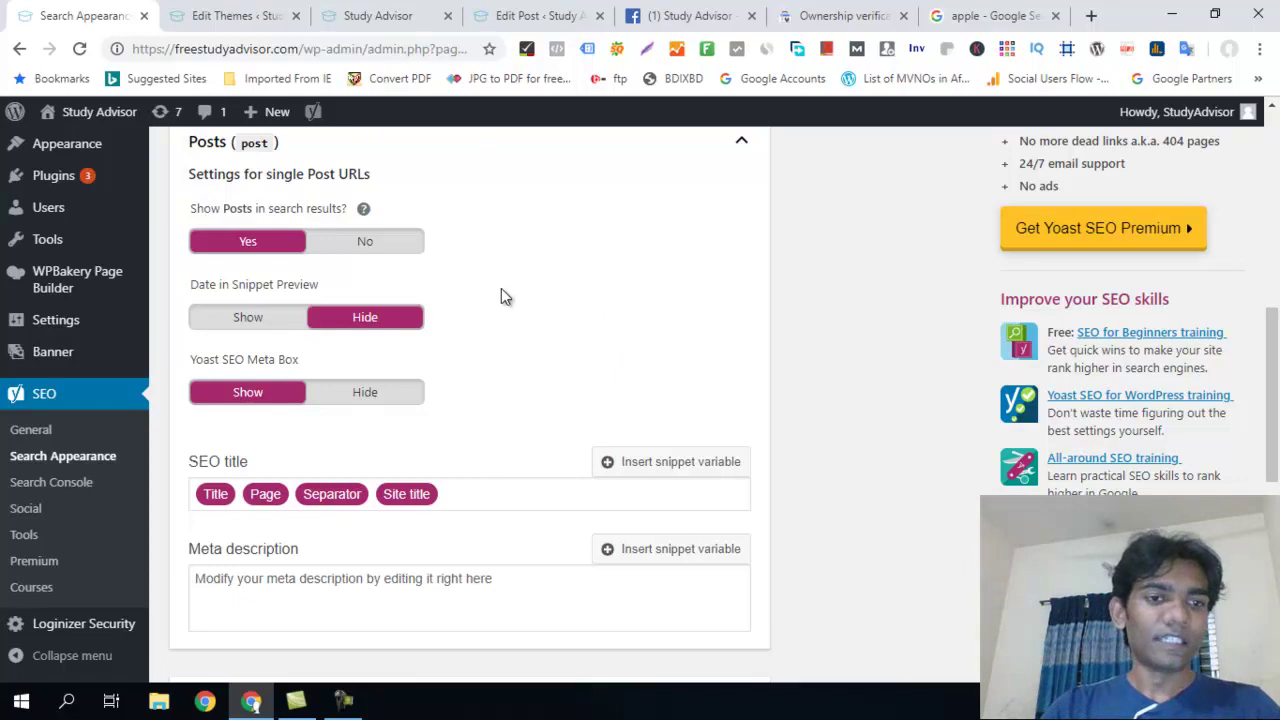
scroll(505, 291, up, 5)
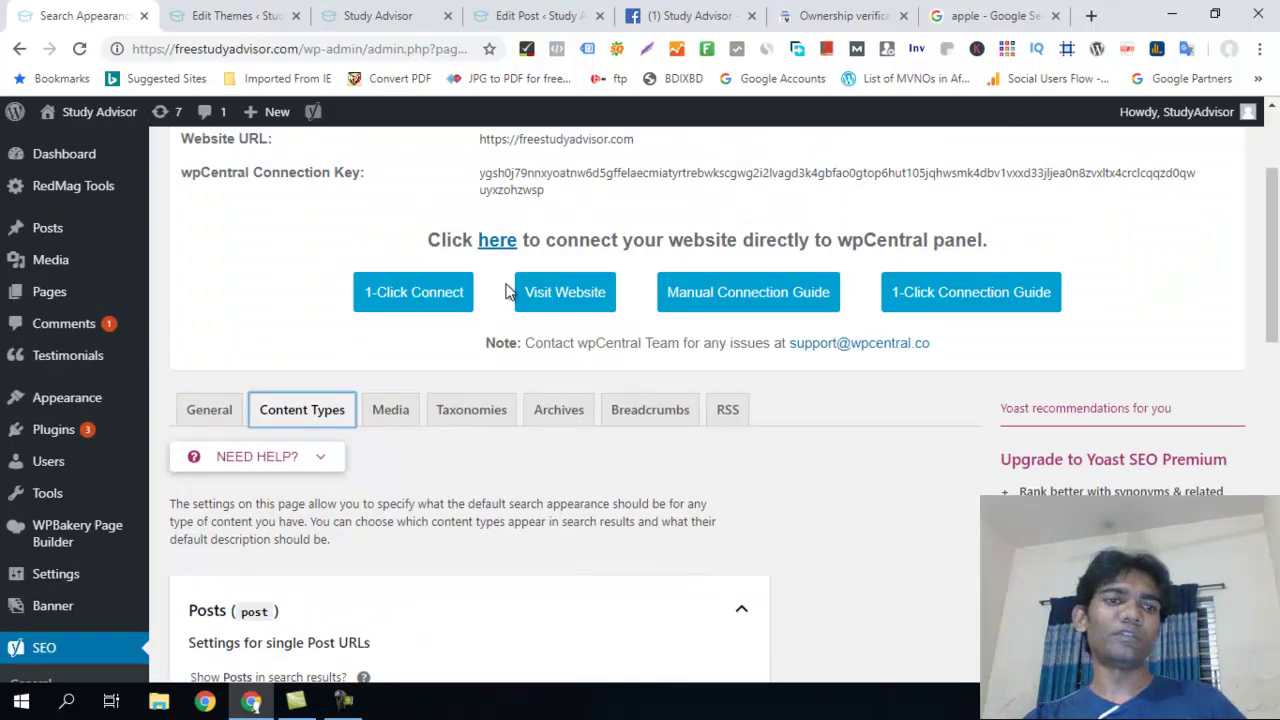